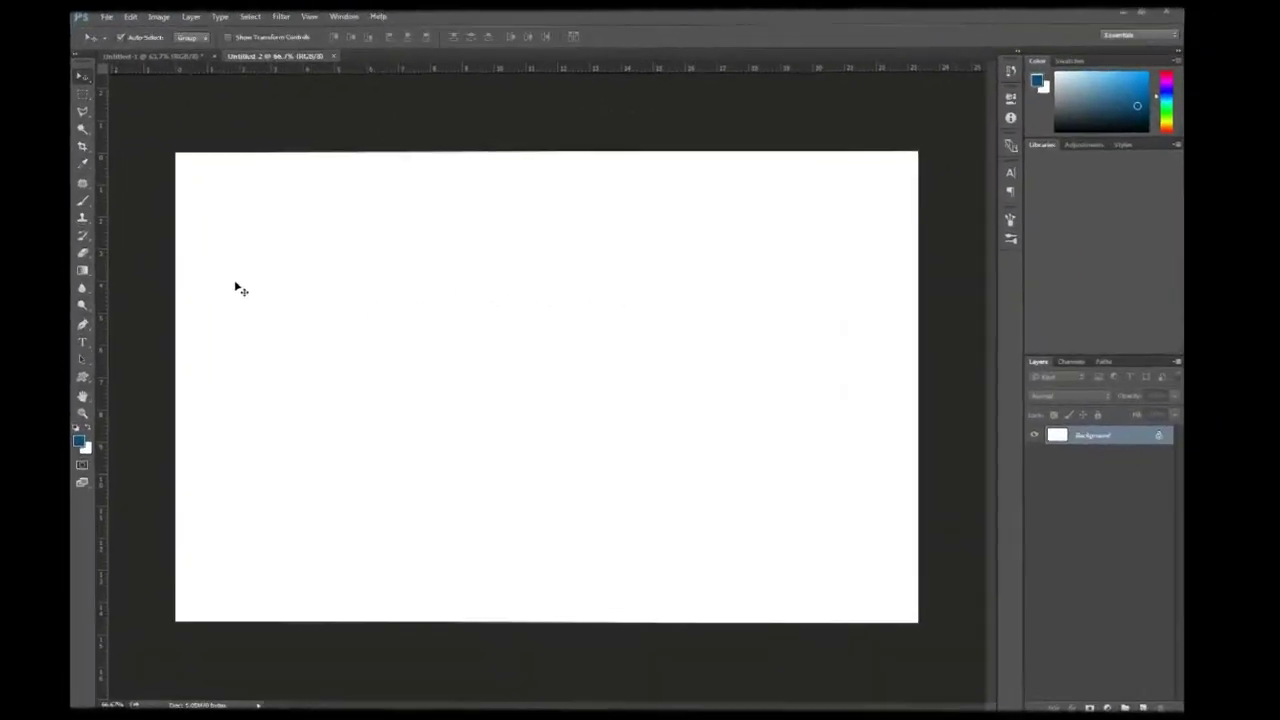
# Step: Draw a large dark blue rounded-square custom shape across the left side of the canvas
pyautogui.click(79, 380)
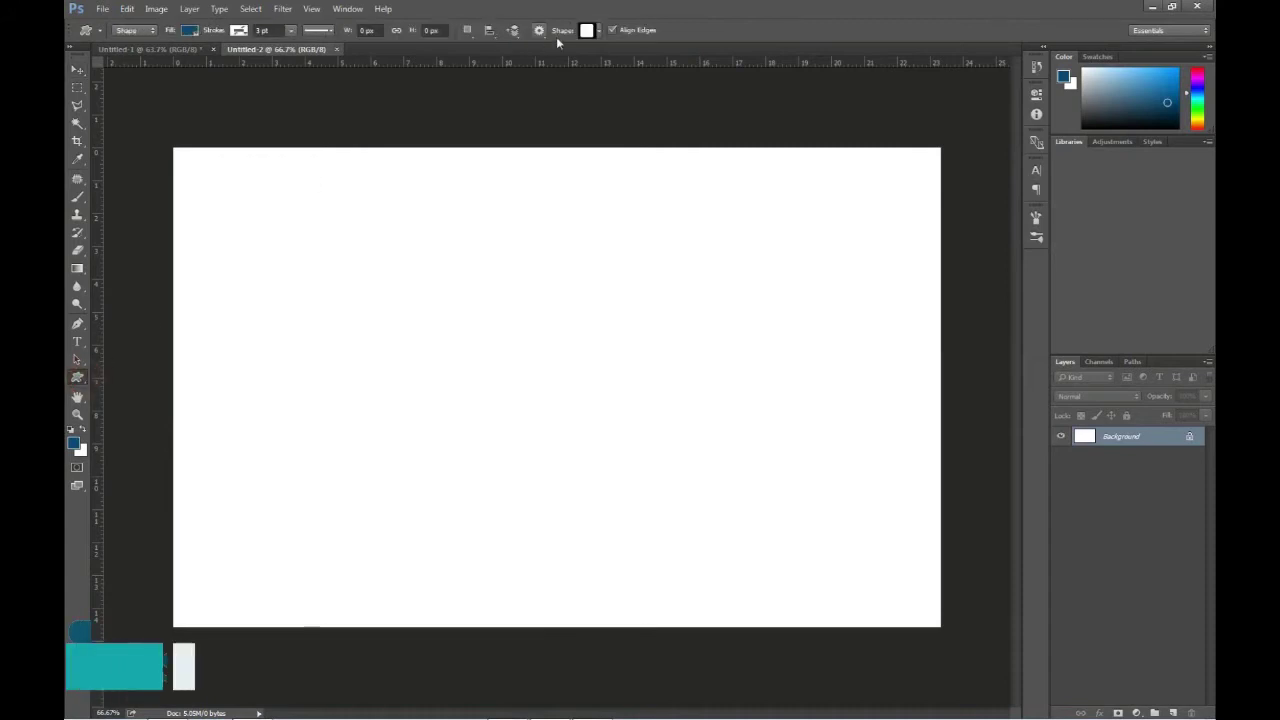
pyautogui.click(592, 30)
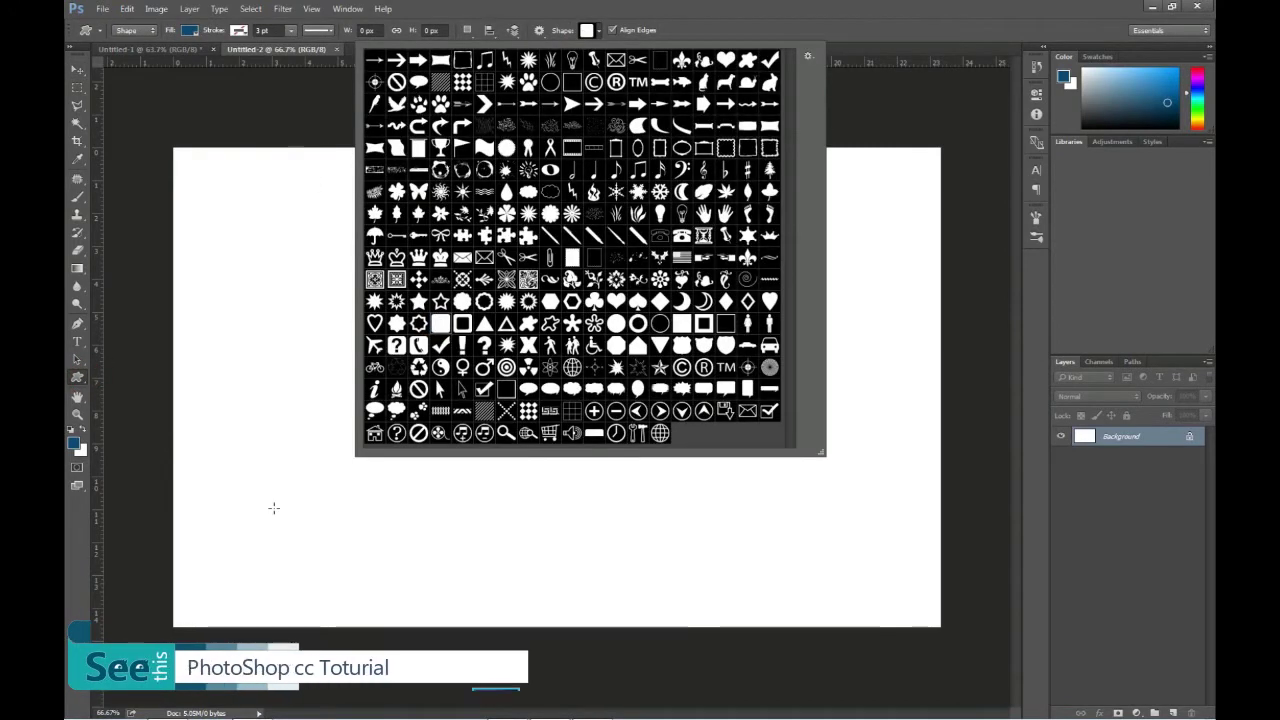
pyautogui.click(271, 505)
pyautogui.click(660, 292)
pyautogui.moveTo(283, 229)
pyautogui.mouseDown()
pyautogui.moveTo(782, 512)
pyautogui.moveTo(1061, 612)
pyautogui.mouseUp()
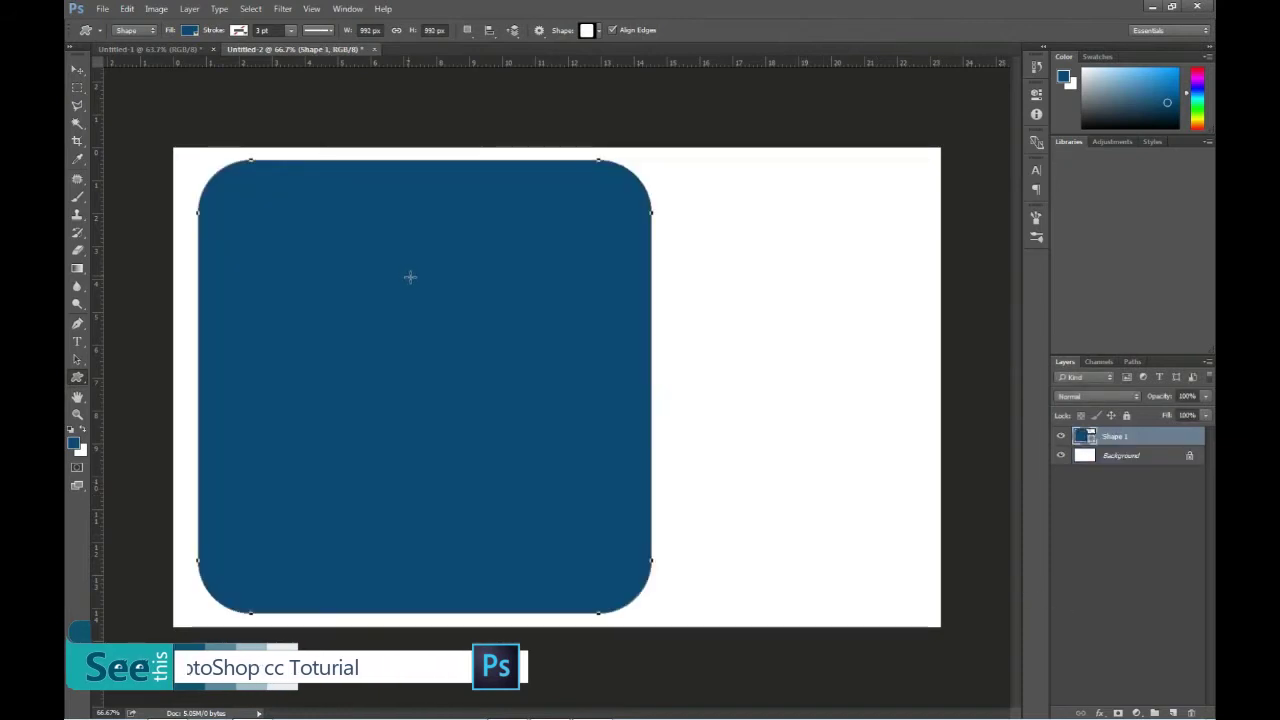
pyautogui.click(77, 70)
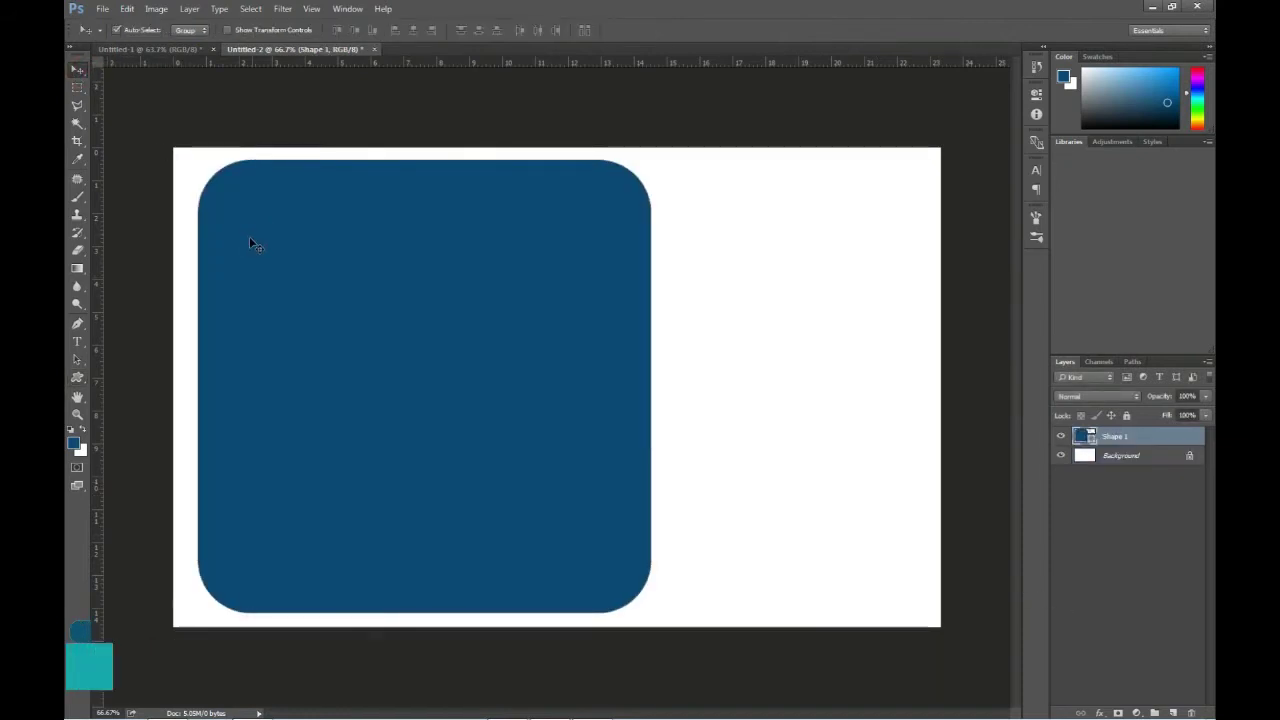
# Step: Raise the rounded square's bottom anchors to flatten it into a short pill
pyautogui.click(77, 323)
pyautogui.click(182, 539)
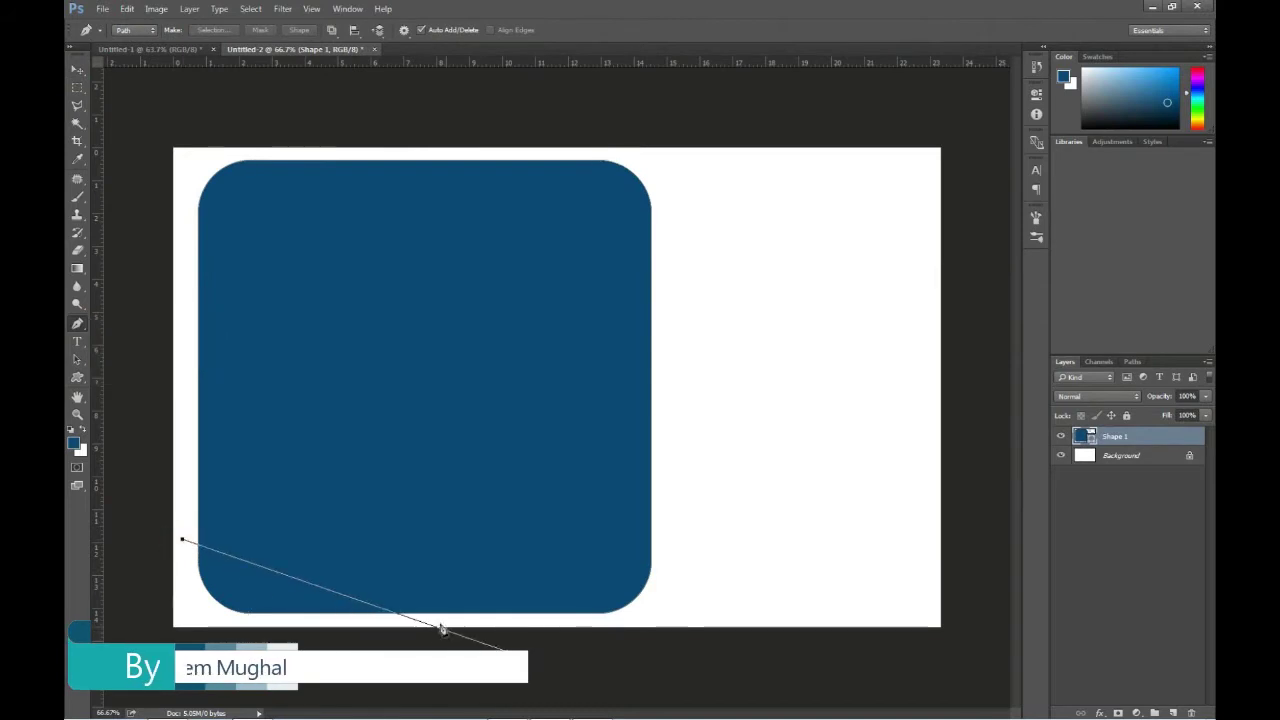
pyautogui.hotkey('ctrl', 'z')
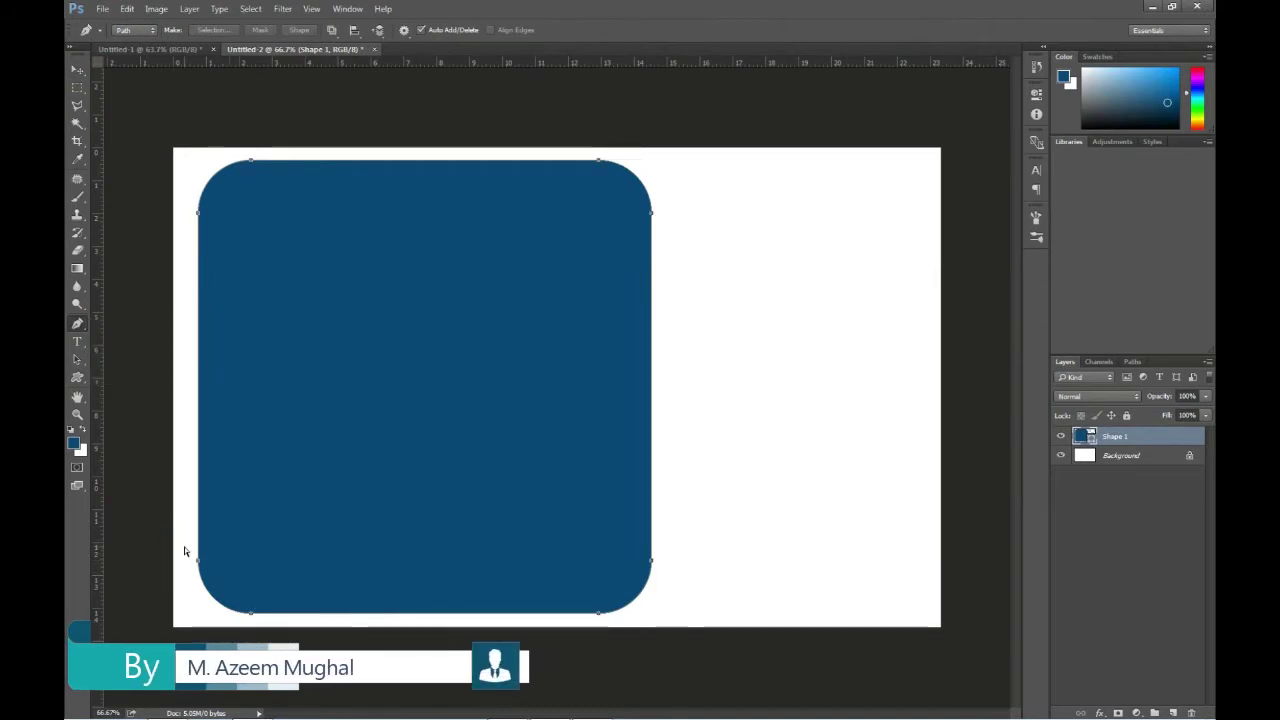
pyautogui.moveTo(184, 551); pyautogui.dragTo(534, 623)
pyautogui.hotkey('shift', 'Up')
pyautogui.hotkey('shift', 'Up')
pyautogui.hotkey('shift', 'Up')
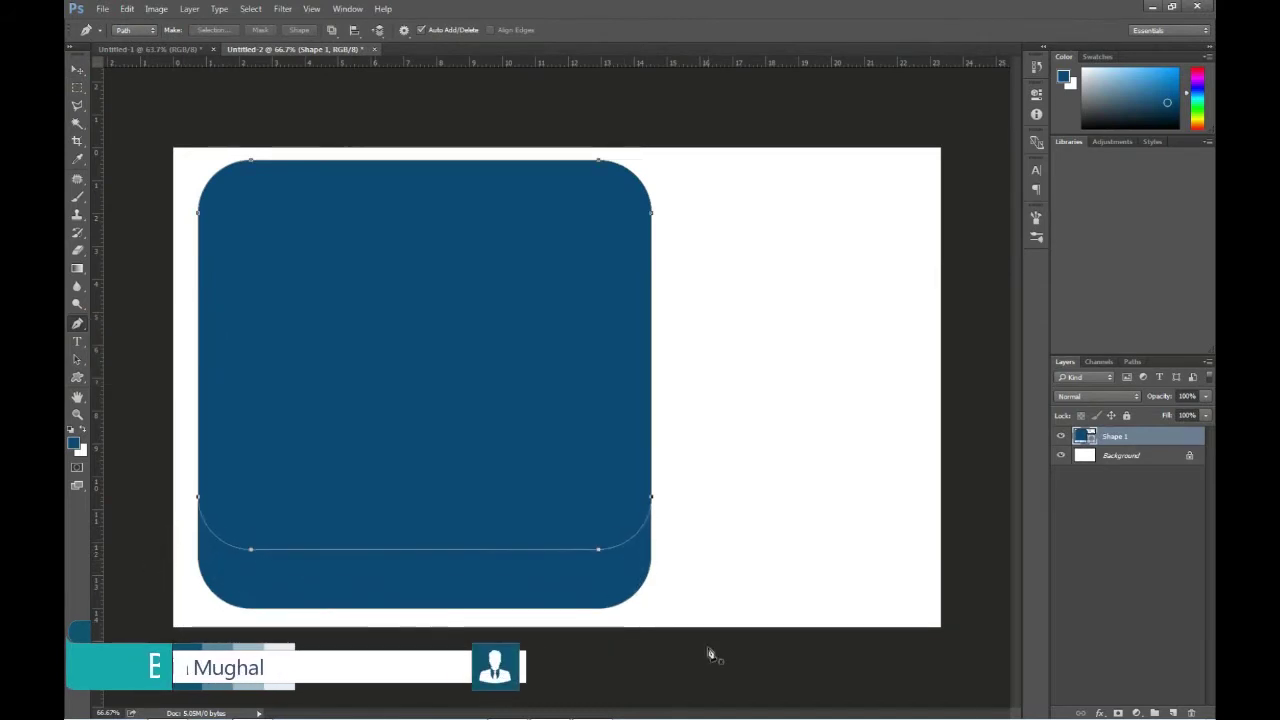
pyautogui.hotkey('shift', 'Up')
pyautogui.hotkey('shift', 'Up')
pyautogui.hotkey('shift', 'Up')
pyautogui.hotkey('shift', 'Up')
pyautogui.hotkey('shift', 'Up')
pyautogui.hotkey('shift', 'Up')
pyautogui.hotkey('shift', 'Up')
pyautogui.hotkey('shift', 'Up')
pyautogui.hotkey('shift', 'Up')
pyautogui.hotkey('shift', 'Up')
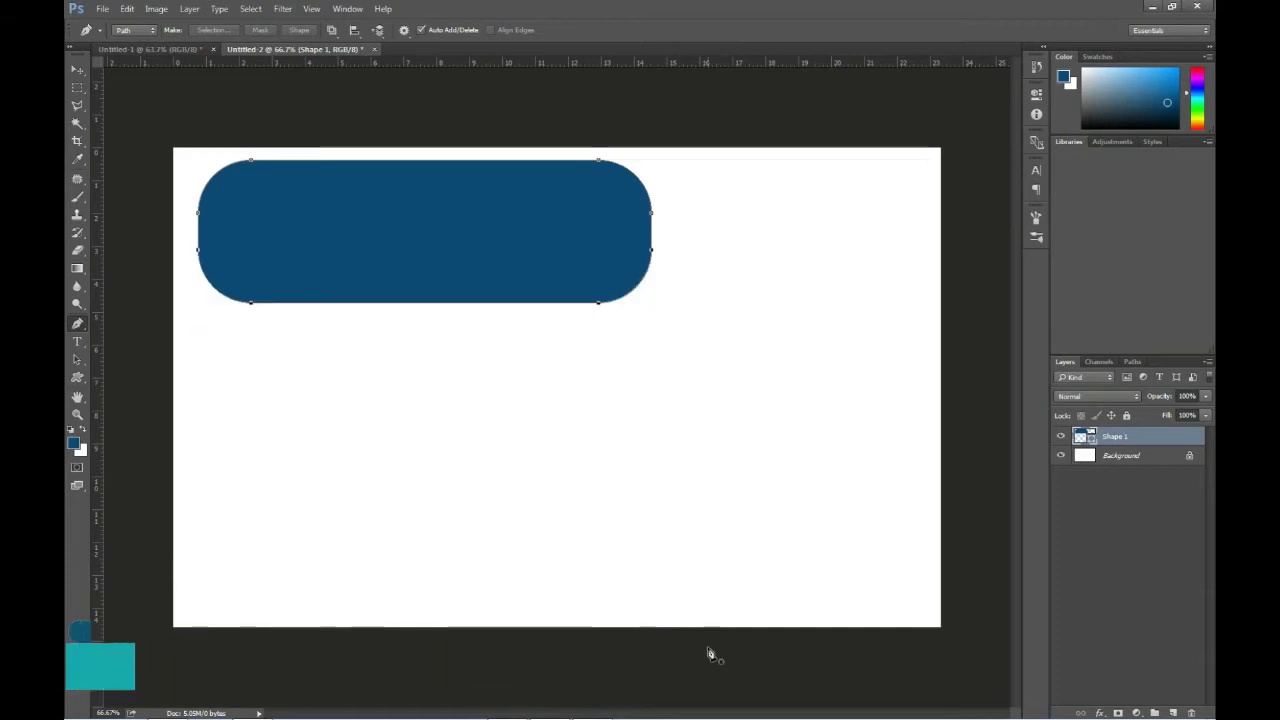
pyautogui.hotkey('shift', 'Up')
pyautogui.hotkey('shift', 'Up')
pyautogui.hotkey('shift', 'Up')
pyautogui.hotkey('shift', 'Up')
pyautogui.hotkey('shift', 'Up')
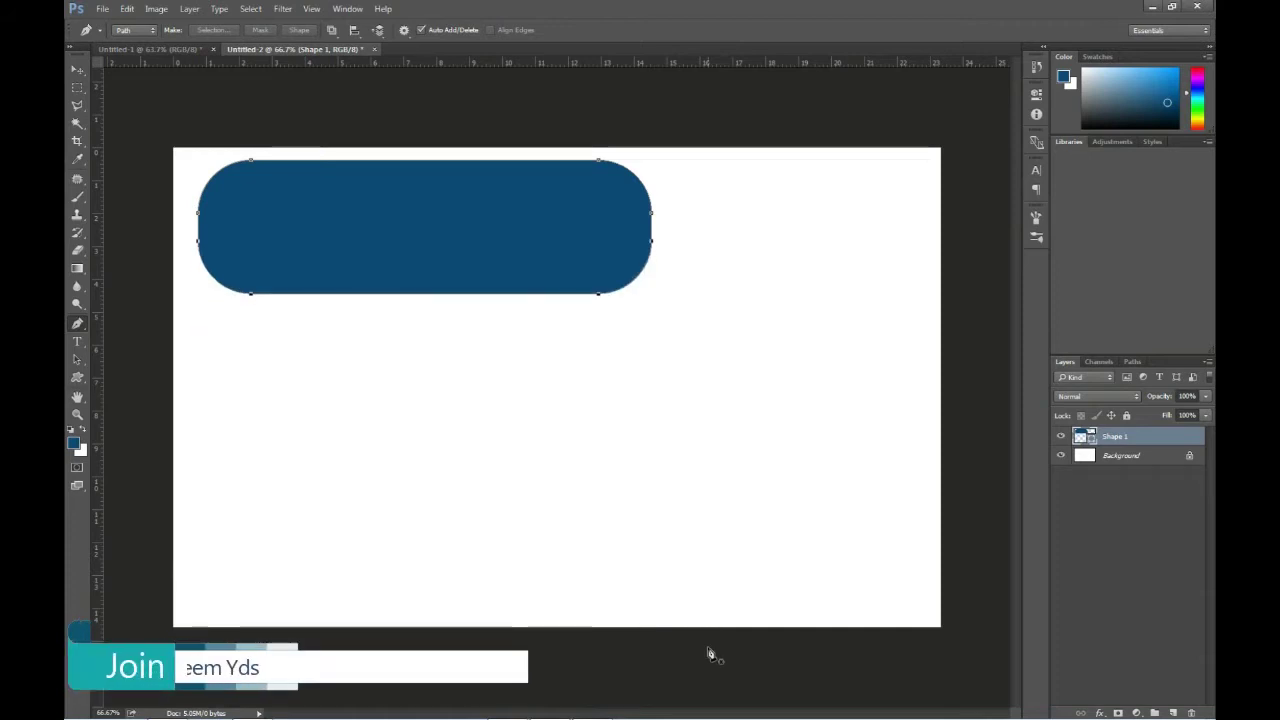
pyautogui.hotkey('shift', 'Down')
pyautogui.hotkey('shift', 'Down')
pyautogui.hotkey('shift', 'Down')
pyautogui.hotkey('shift', 'Down')
pyautogui.hotkey('shift', 'Down')
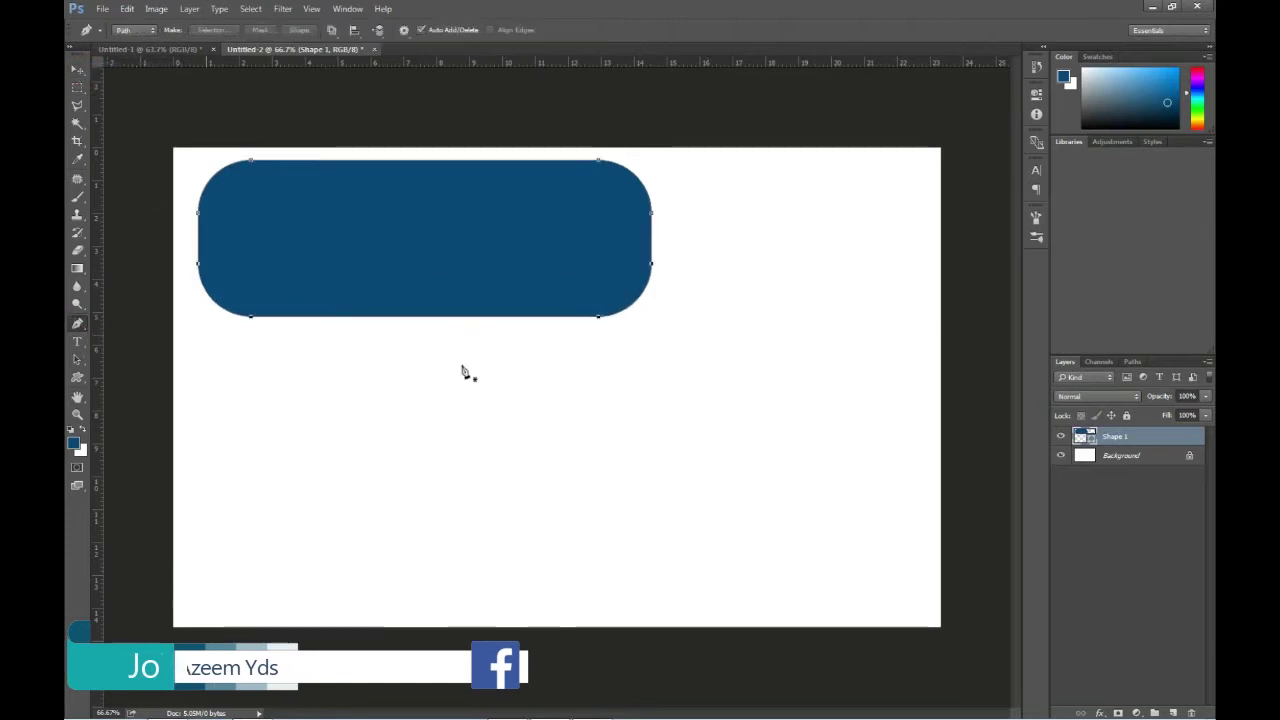
# Step: Move the pill's right-end anchors right to stretch it across the canvas top
pyautogui.moveTo(686, 372); pyautogui.dragTo(566, 145)
pyautogui.hotkey('shift', 'Right')
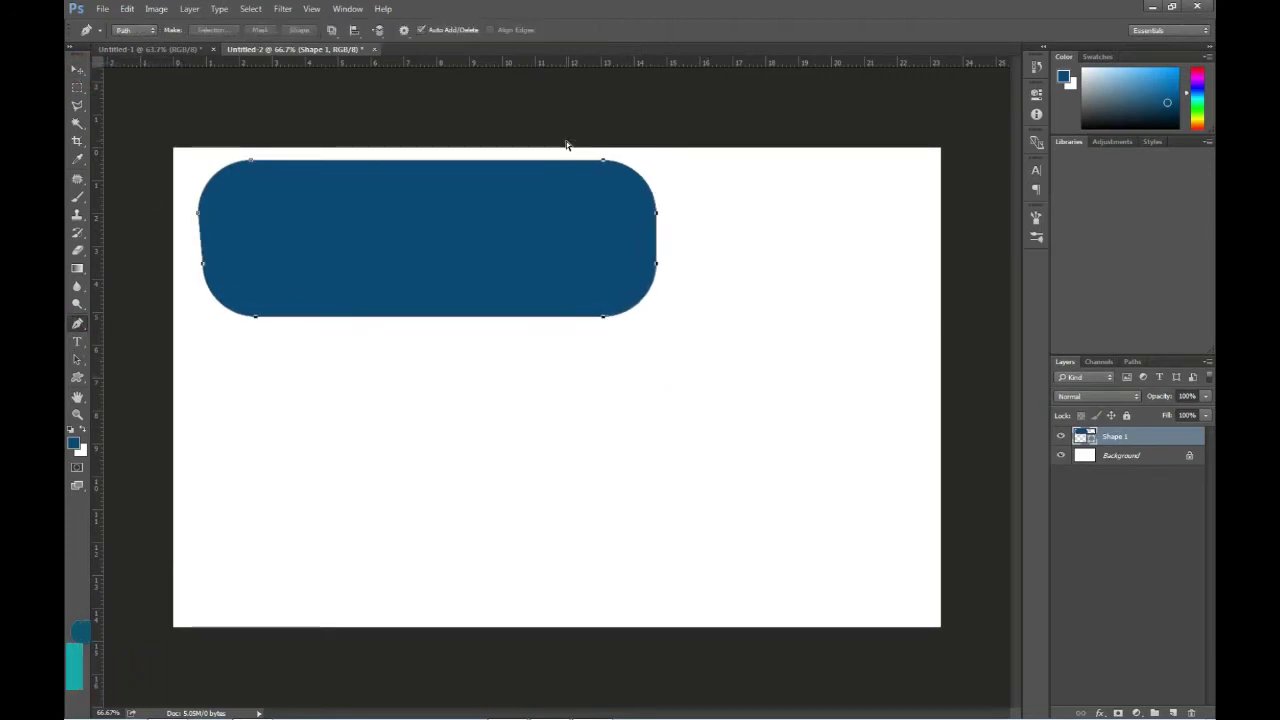
pyautogui.click(502, 367)
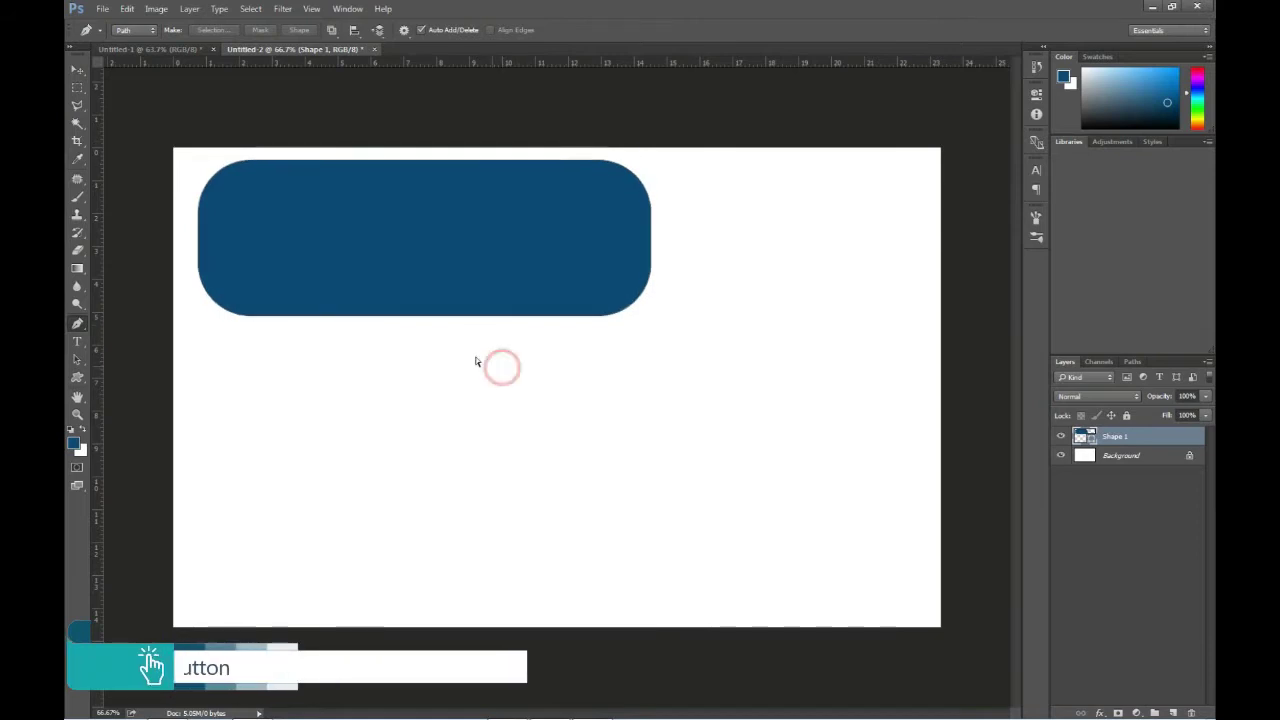
pyautogui.moveTo(658, 341); pyautogui.dragTo(561, 132)
pyautogui.hotkey('shift', 'Right')
pyautogui.hotkey('shift', 'Right')
pyautogui.hotkey('shift', 'Right')
pyautogui.hotkey('shift', 'Right')
pyautogui.hotkey('shift', 'Right')
pyautogui.hotkey('shift', 'Right')
pyautogui.hotkey('shift', 'Right')
pyautogui.hotkey('shift', 'Right')
pyautogui.hotkey('shift', 'Right')
pyautogui.hotkey('shift', 'Right')
# Step: Duplicate the Shape 1 pill and move the copy below the original
pyautogui.press('v')
pyautogui.click(262, 203)
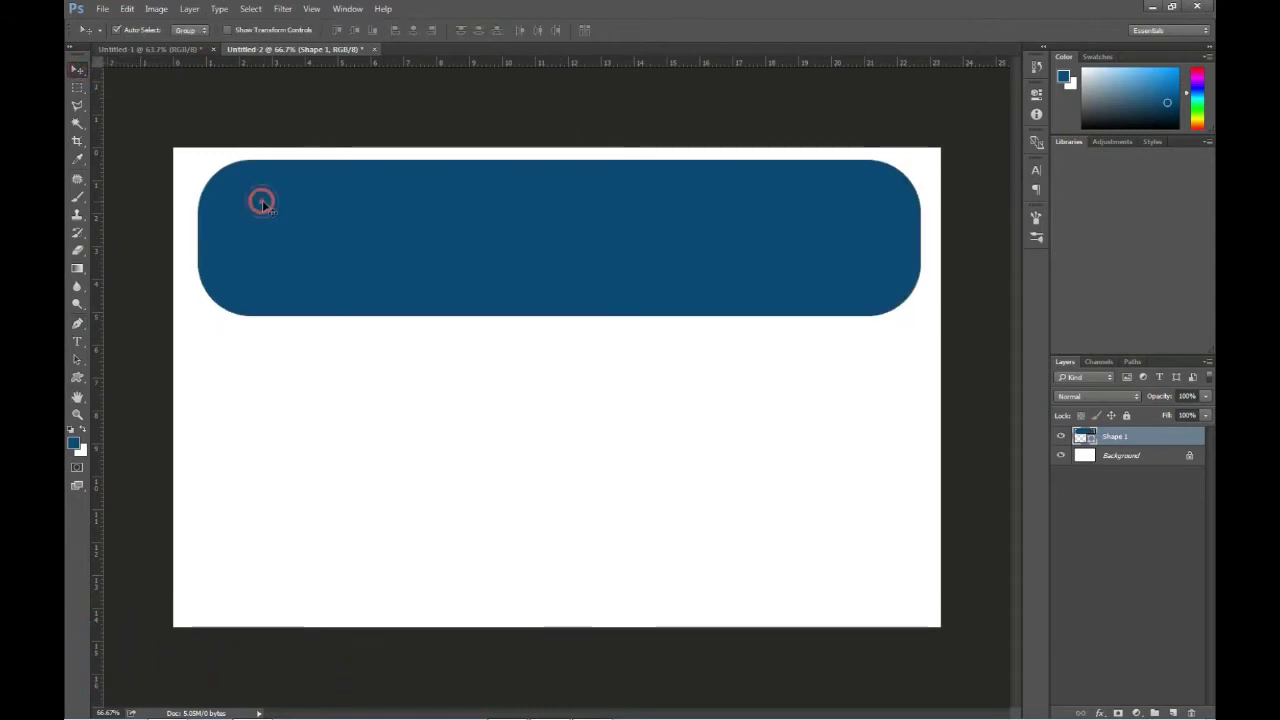
pyautogui.rightClick(1127, 438)
pyautogui.click(1019, 325)
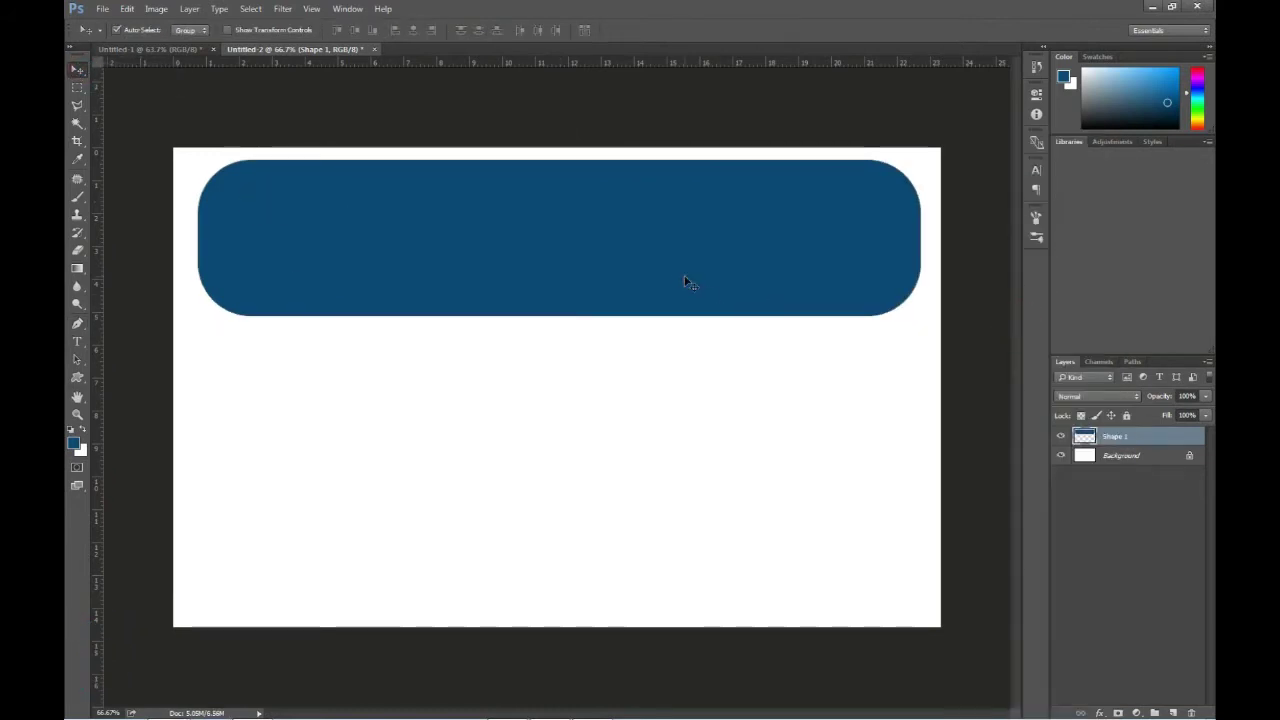
pyautogui.moveTo(686, 280); pyautogui.dragTo(717, 387)
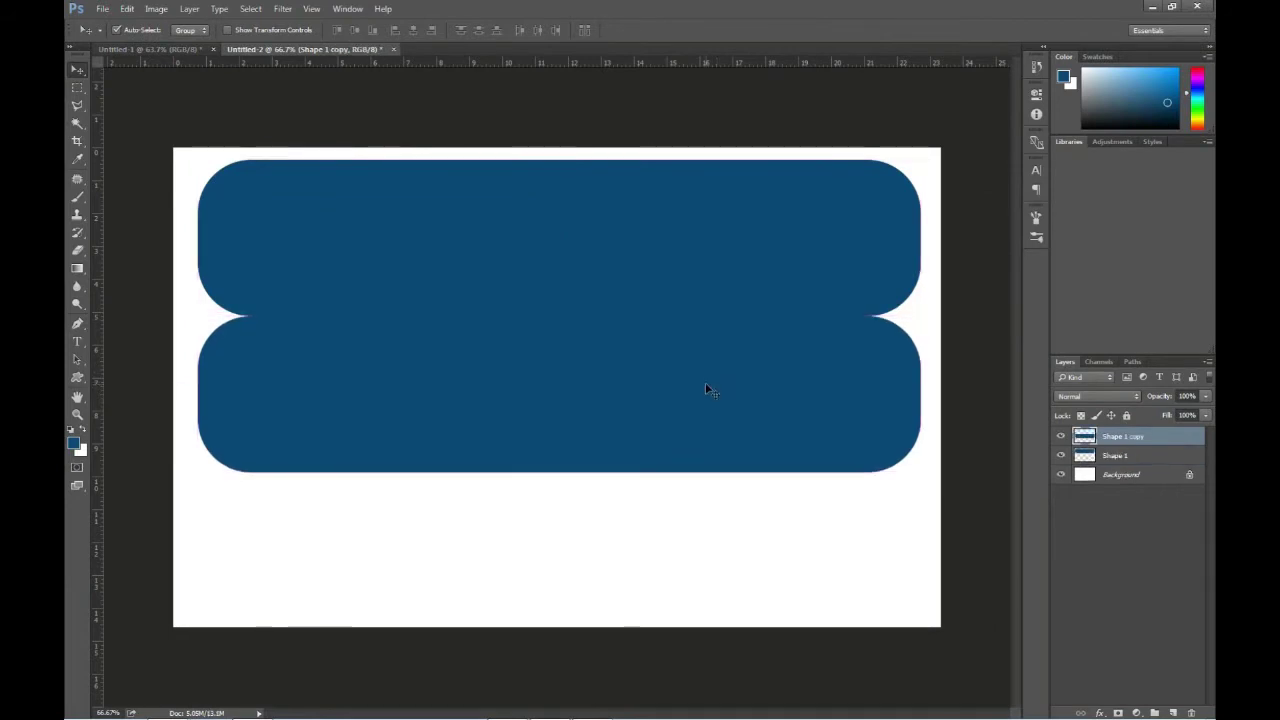
# Step: Fill the copy with light blue and place it behind, just below the dark pill
pyautogui.click(75, 445)
pyautogui.click(669, 172)
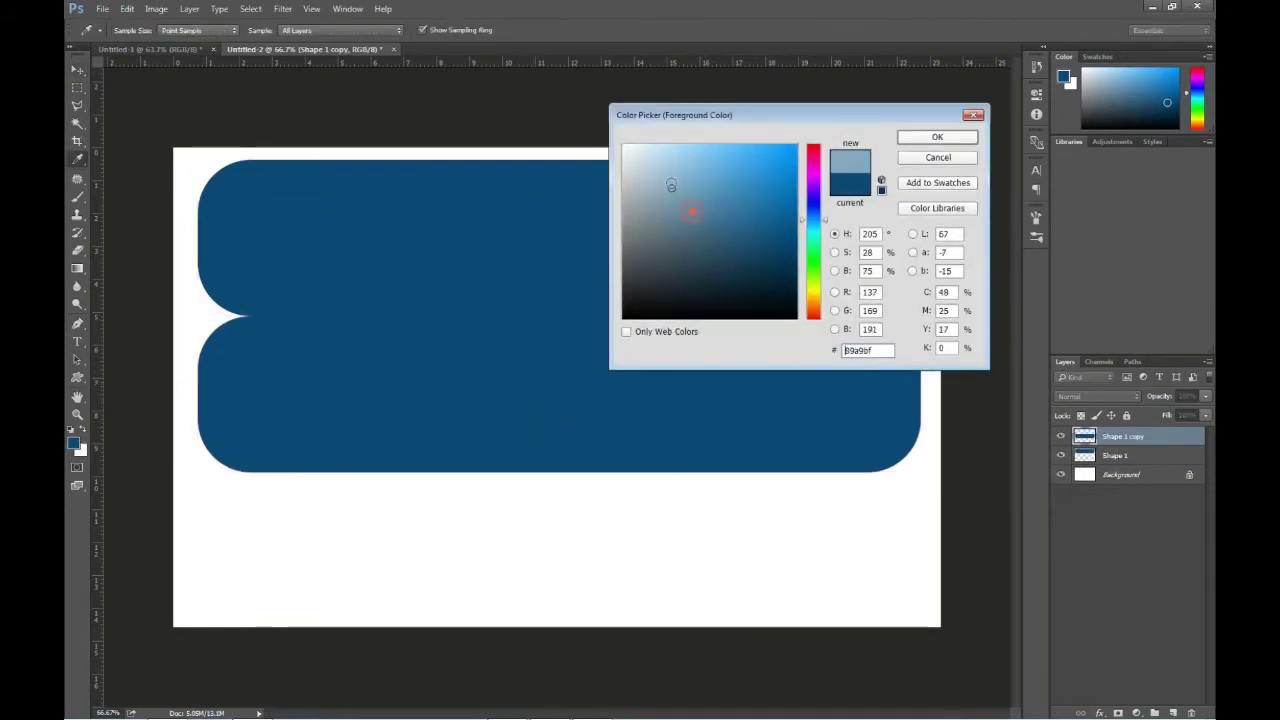
pyautogui.click(937, 137)
pyautogui.hotkey('alt', 'BackSpace')
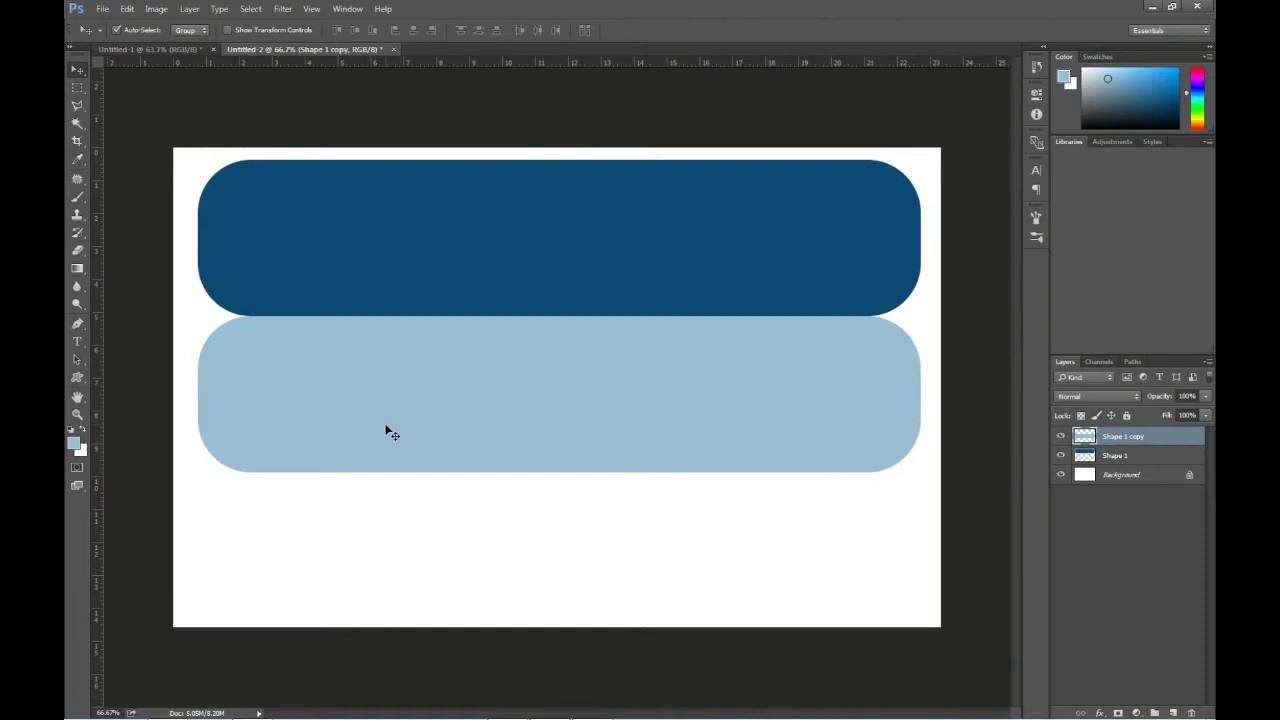
pyautogui.moveTo(389, 431); pyautogui.dragTo(381, 340)
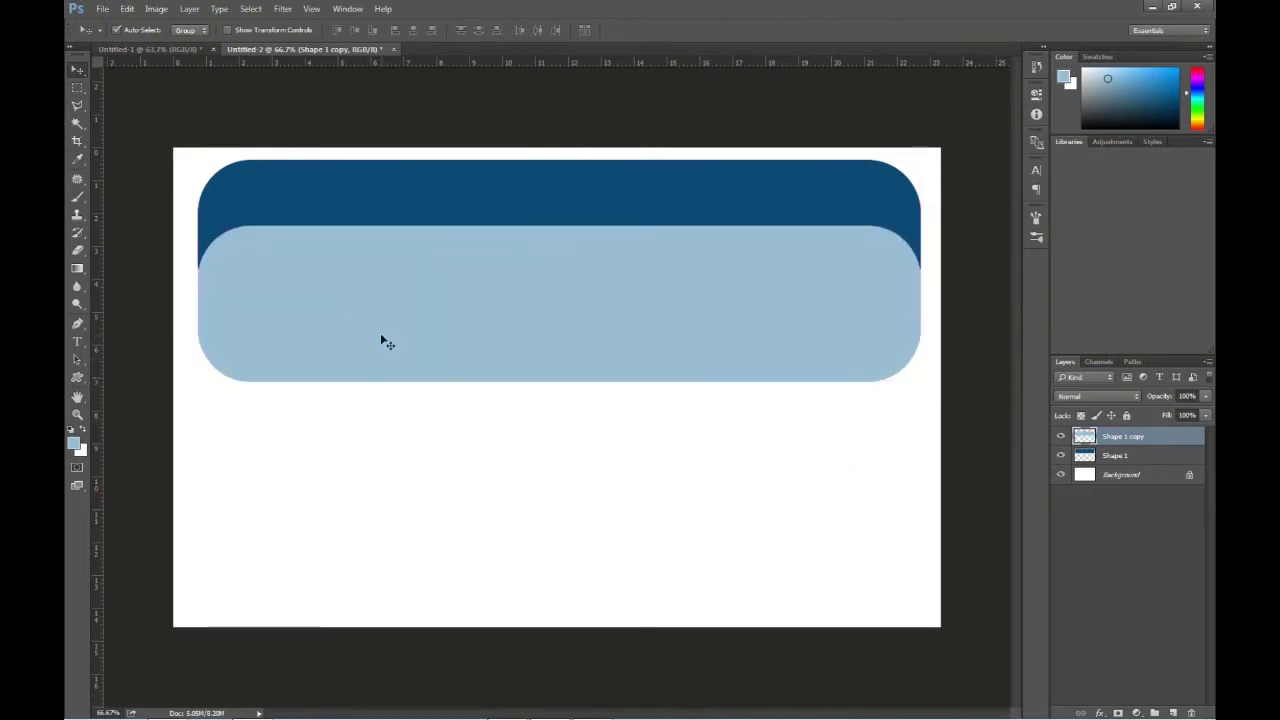
pyautogui.hotkey('ctrl', '[')
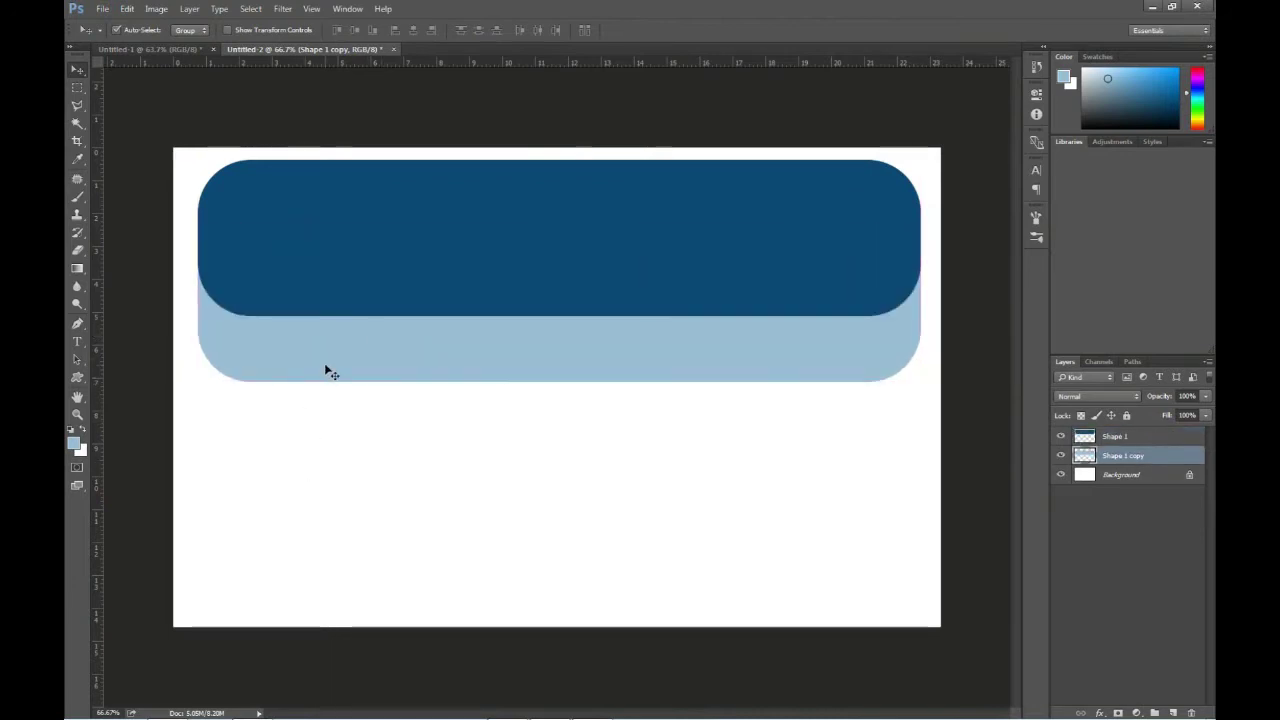
pyautogui.moveTo(354, 348); pyautogui.dragTo(354, 440)
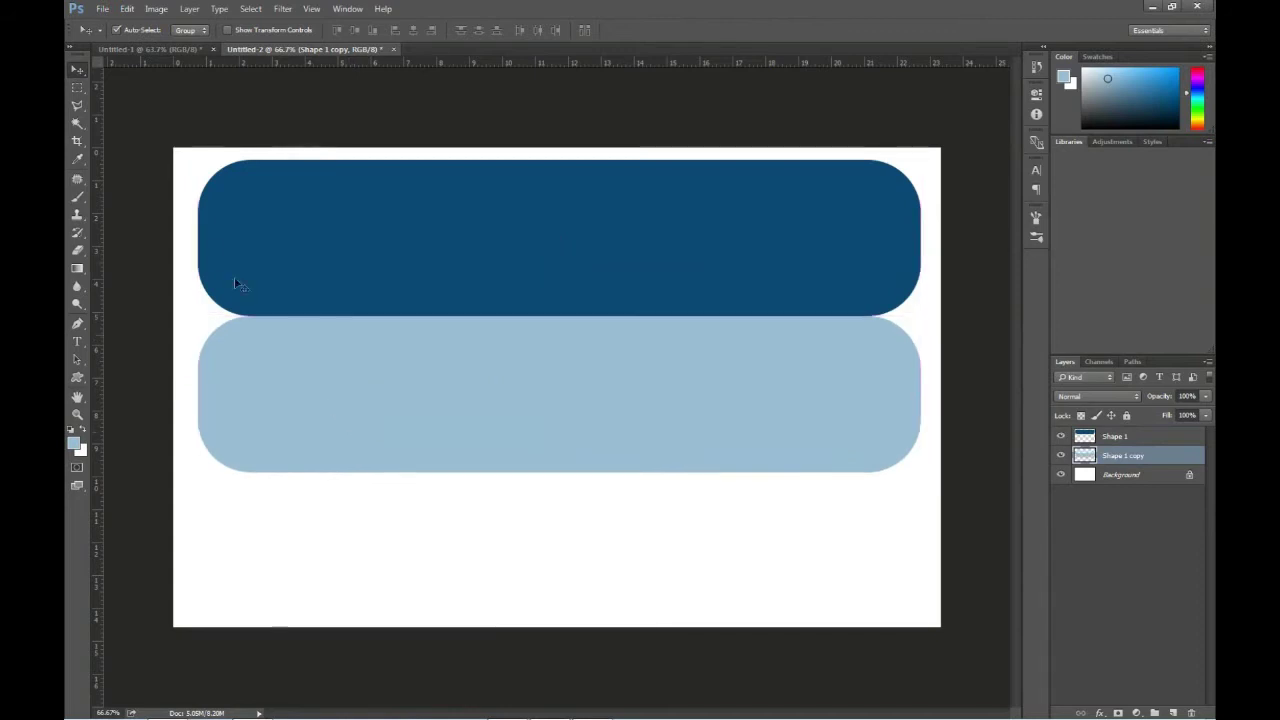
# Step: Fill the left gap between the pills on new Layer 1 and merge it with Shape 1 copy
pyautogui.click(77, 90)
pyautogui.moveTo(402, 242); pyautogui.dragTo(199, 378)
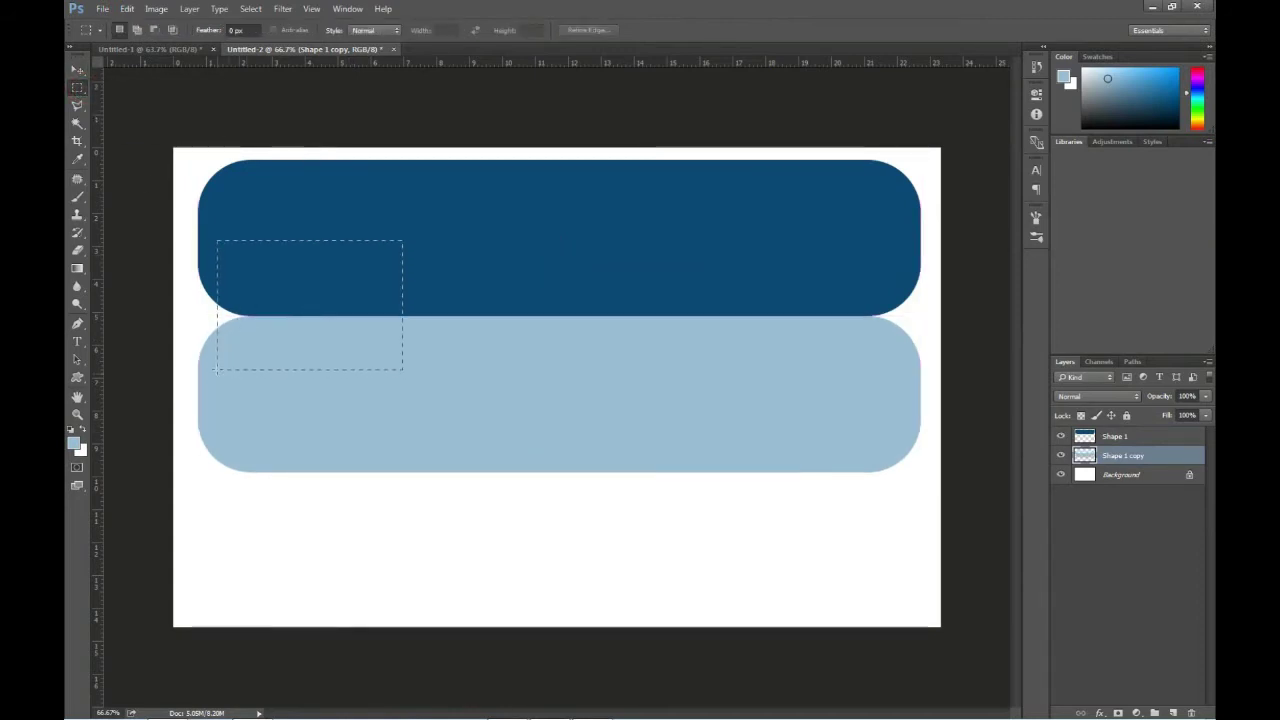
pyautogui.hotkey('ctrl', 'shift', 'n')
pyautogui.press('Return')
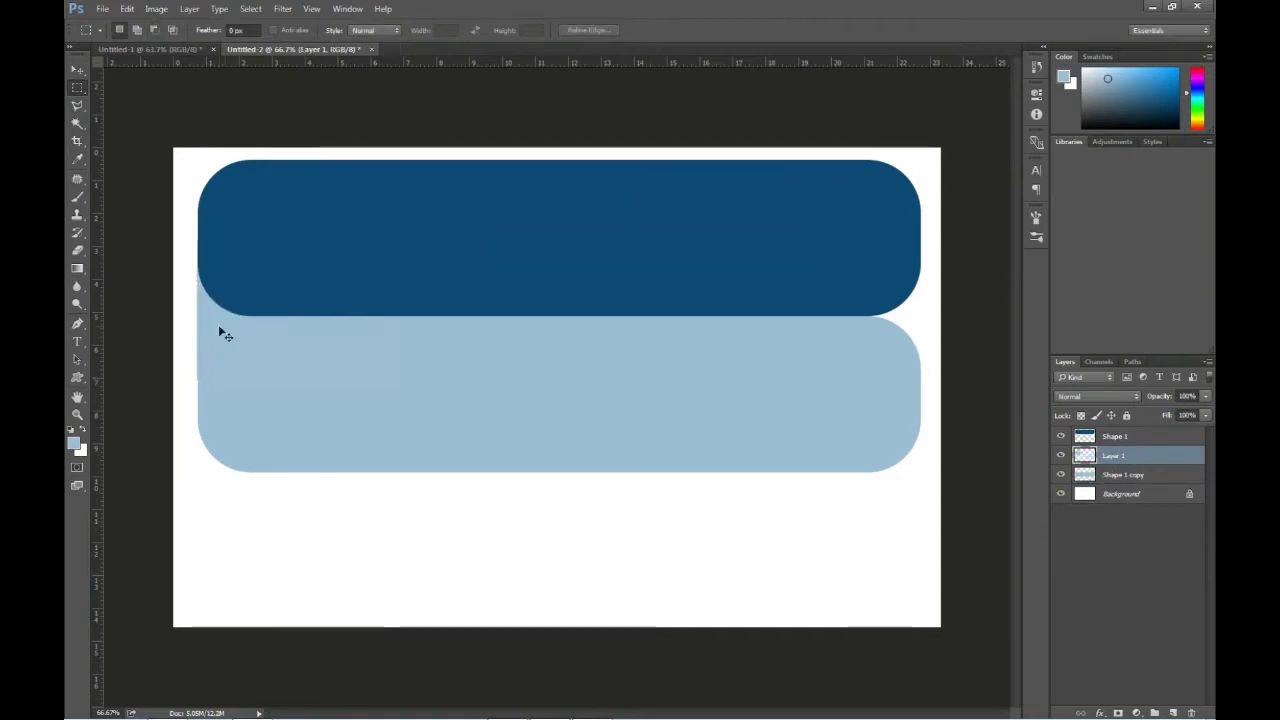
pyautogui.keyDown('ctrl'); pyautogui.click(178, 331); pyautogui.keyUp('ctrl')
pyautogui.press('v')
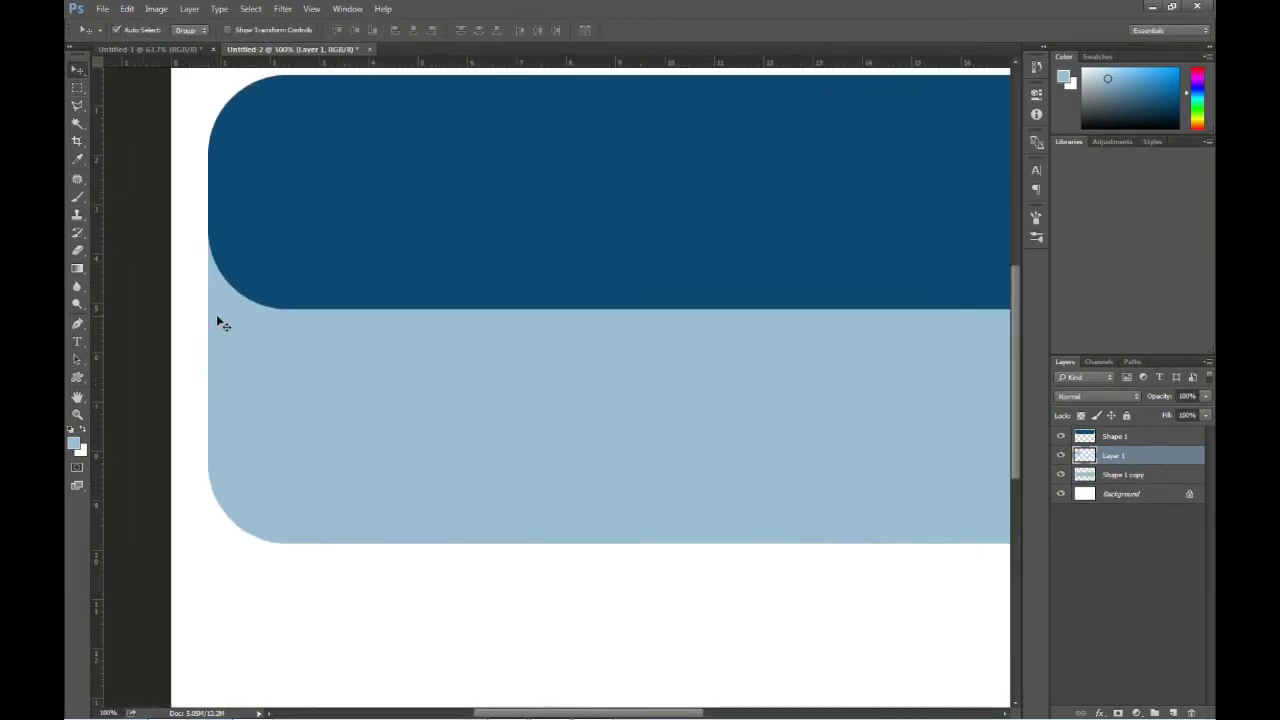
pyautogui.click(220, 300)
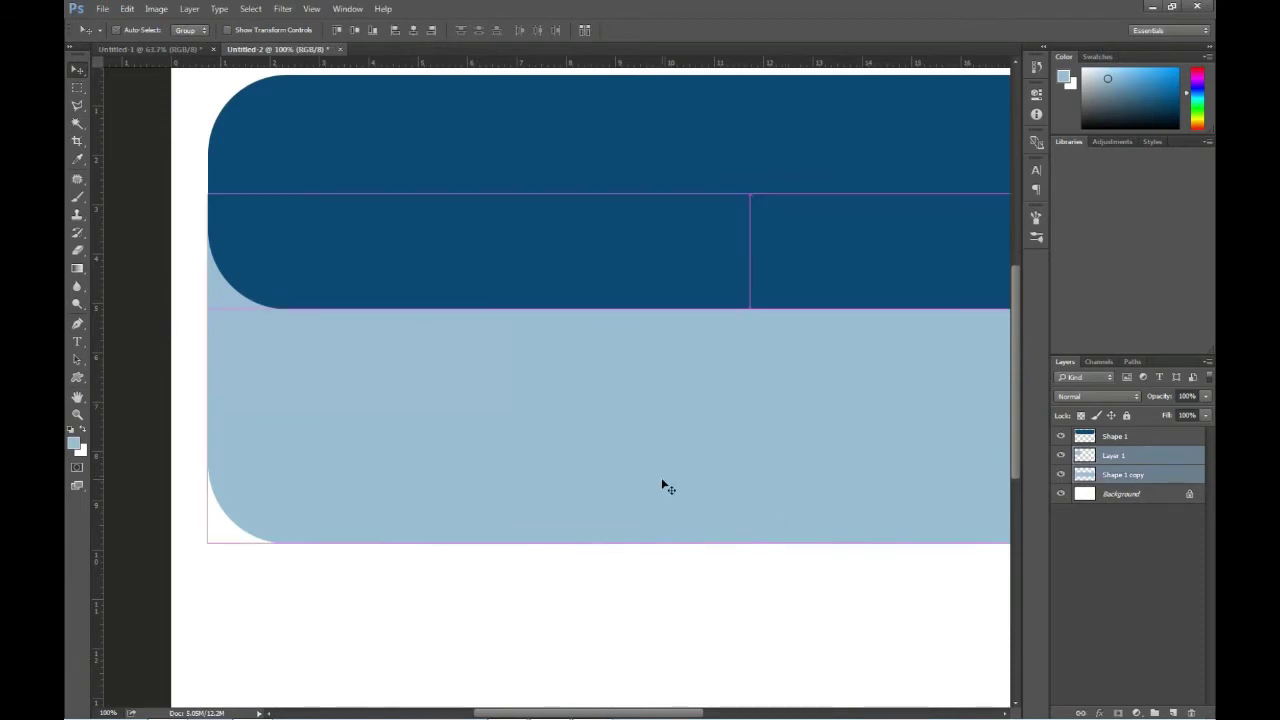
pyautogui.hotkey('ctrl', 'e')
pyautogui.hotkey('ctrl', '0')
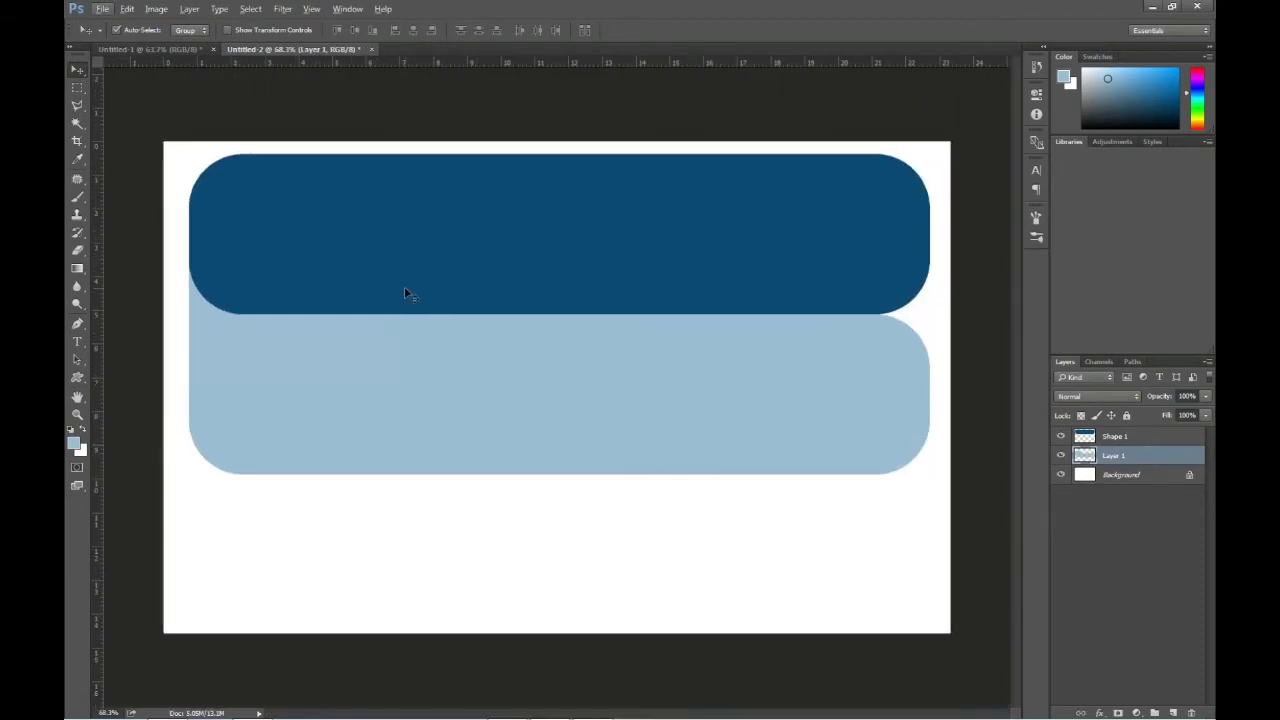
# Step: Lower the dark Shape 1 band and send it behind the light band
pyautogui.click(405, 289)
pyautogui.keyDown('ctrl'); pyautogui.click(1086, 442); pyautogui.keyUp('ctrl')
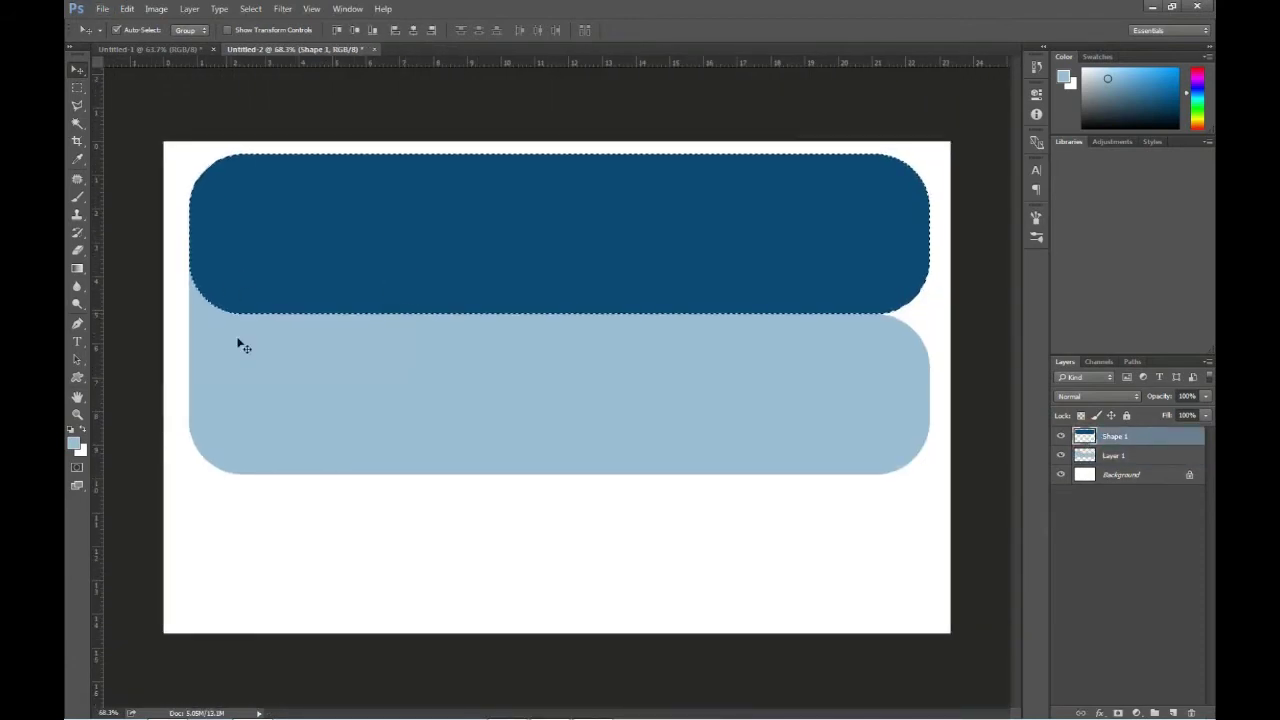
pyautogui.keyDown('ctrl'); pyautogui.click(452, 406); pyautogui.keyUp('ctrl')
pyautogui.hotkey('ctrl', 'd')
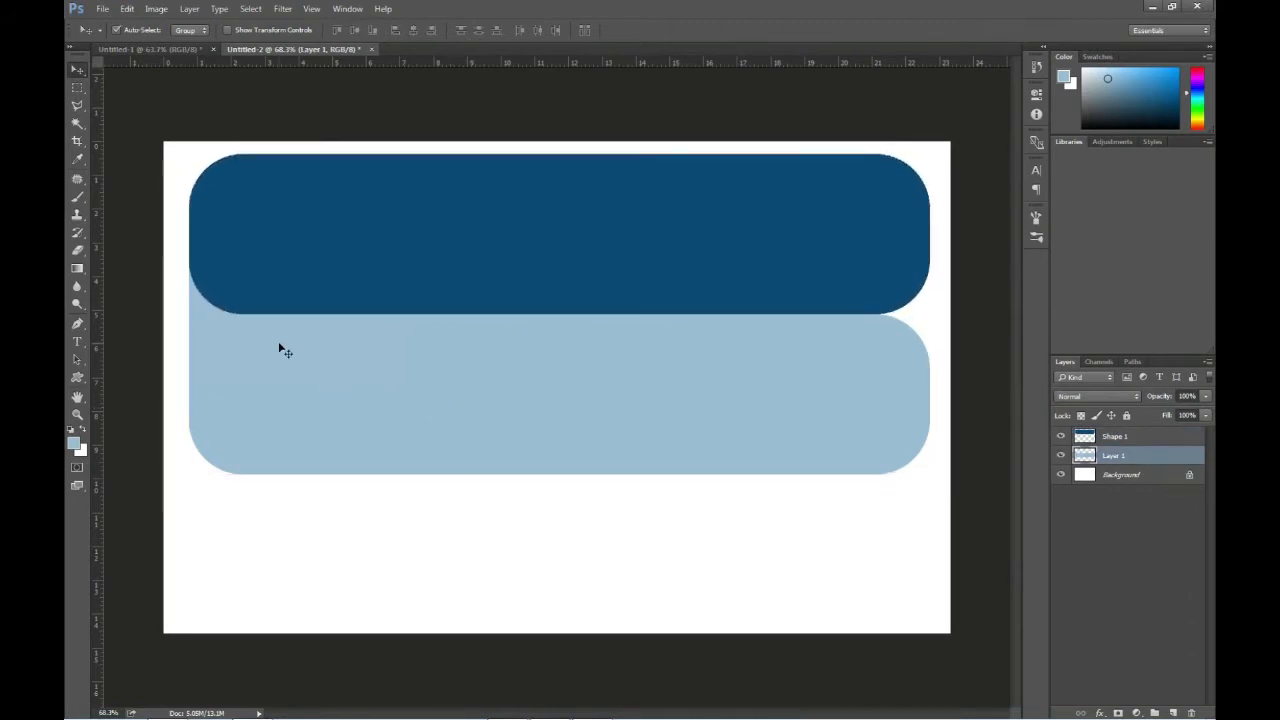
pyautogui.click(287, 274)
pyautogui.hotkey('shift', 'Down')
pyautogui.hotkey('shift', 'Down')
pyautogui.hotkey('shift', 'Down')
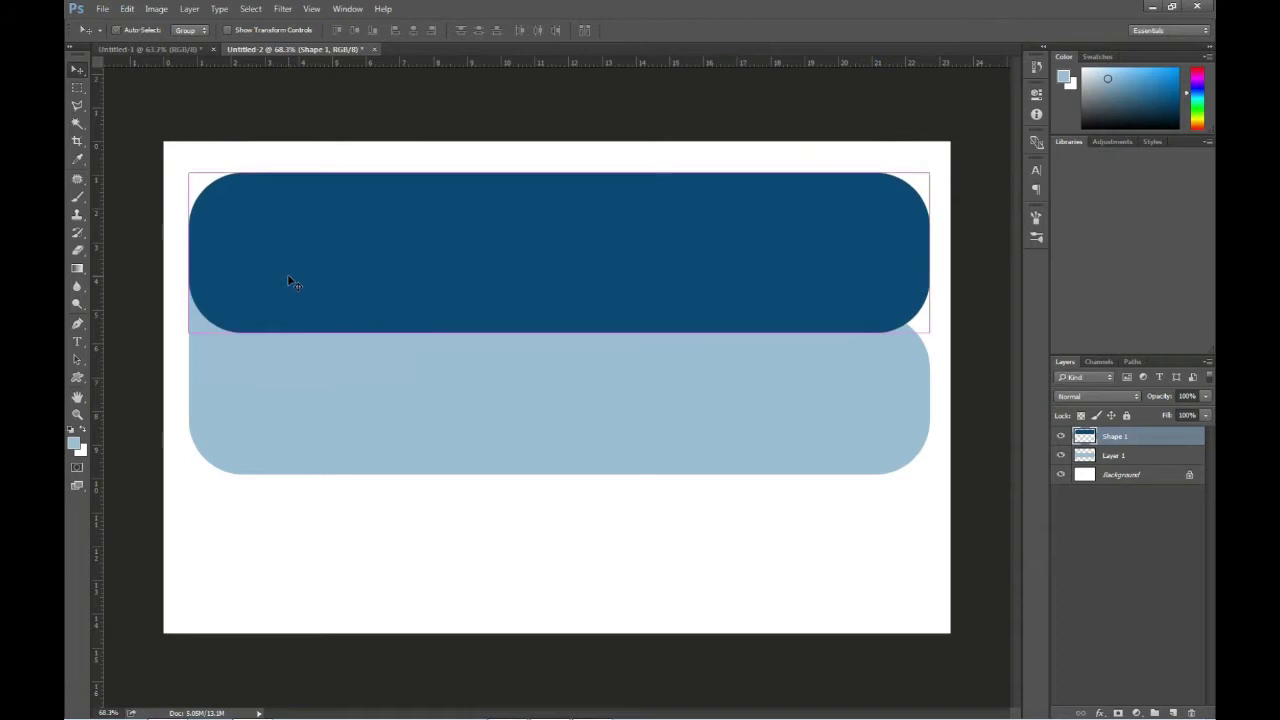
pyautogui.hotkey('ctrl', '[')
pyautogui.hotkey('shift', 'Down')
# Step: Nudge the light band up slightly with Free Transform
pyautogui.hotkey('shift', 'Down')
pyautogui.hotkey('shift', 'Down')
pyautogui.hotkey('shift', 'Down')
pyautogui.hotkey('shift', 'Down')
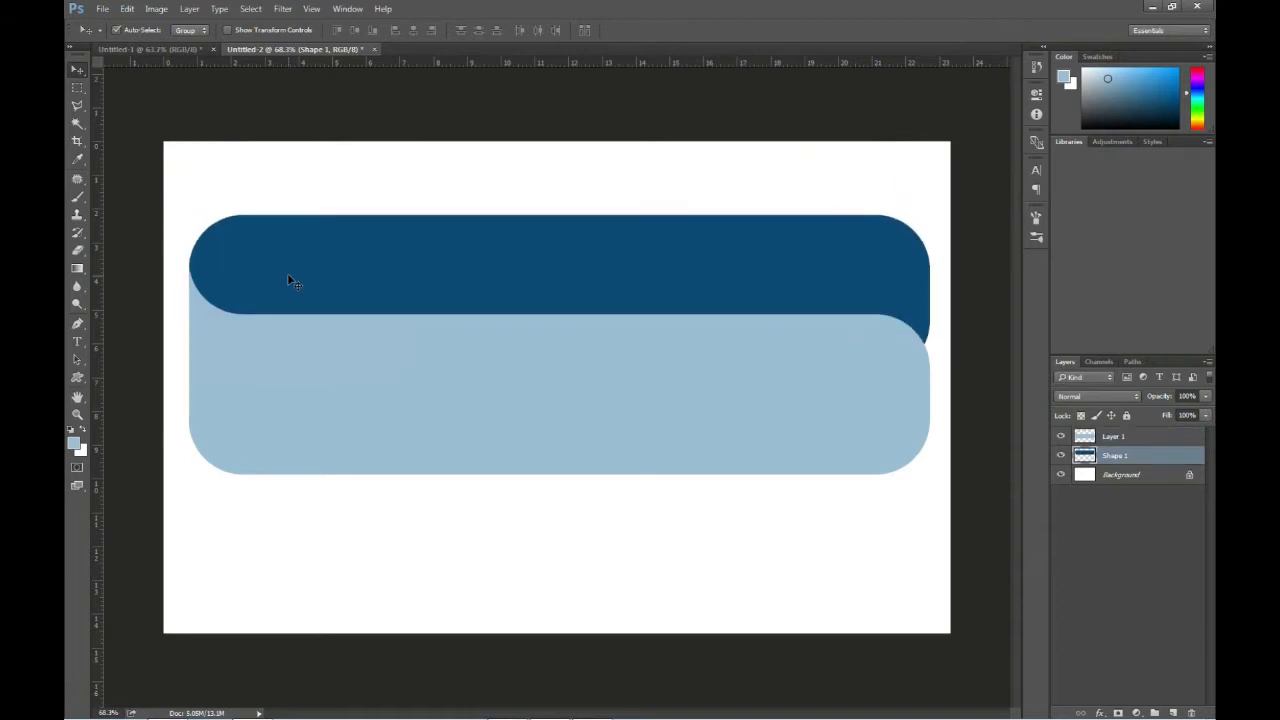
pyautogui.hotkey('shift', 'Up')
pyautogui.hotkey('shift', 'Up')
pyautogui.hotkey('shift', 'Down')
pyautogui.hotkey('shift', 'Down')
pyautogui.click(284, 371)
pyautogui.hotkey('ctrl', 't')
pyautogui.hotkey('shift', 'Down')
pyautogui.hotkey('shift', 'Up')
pyautogui.press('Return')
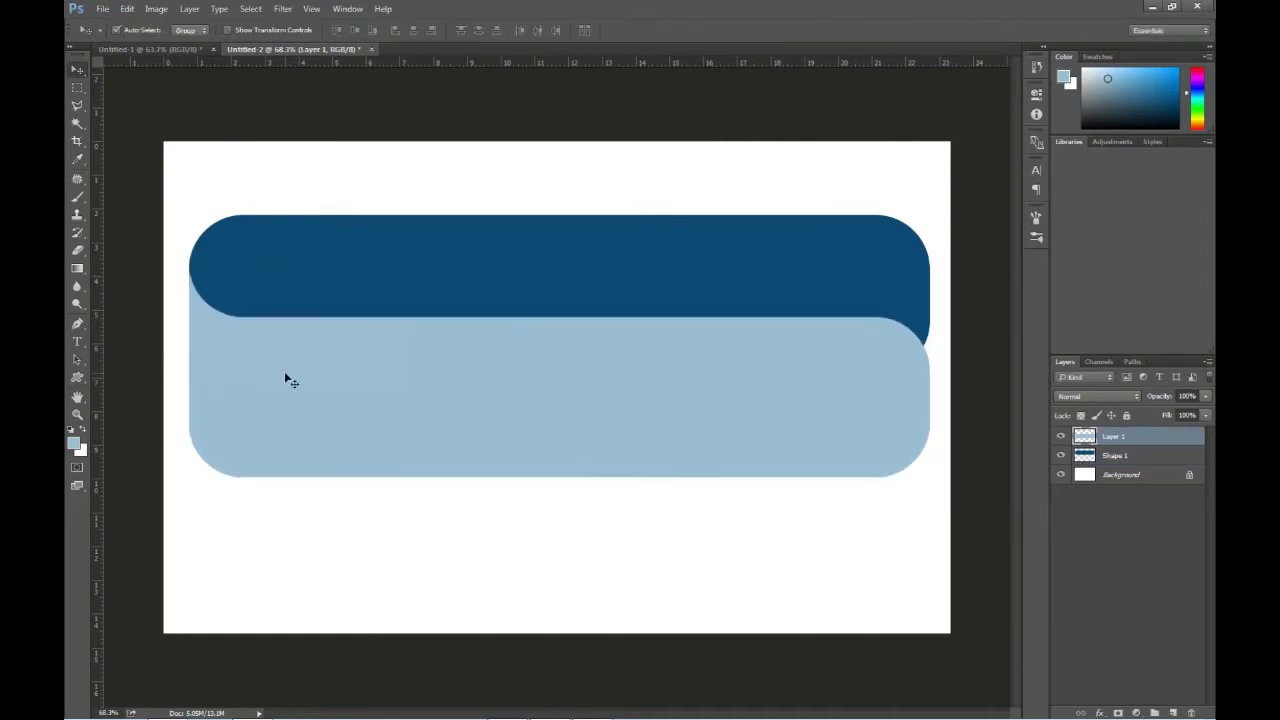
# Step: Delete the light-blue band except its left end, then nudge both ribbon pieces into place
pyautogui.press('m')
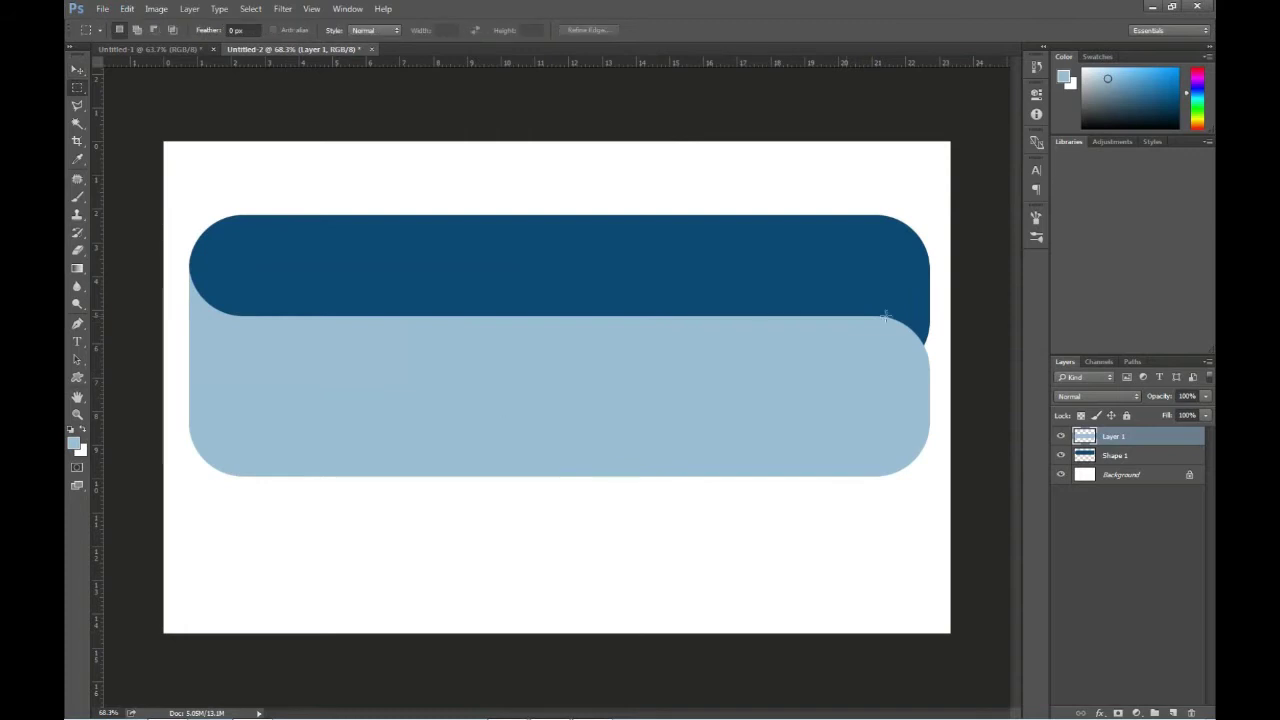
pyautogui.moveTo(749, 480); pyautogui.dragTo(331, 523)
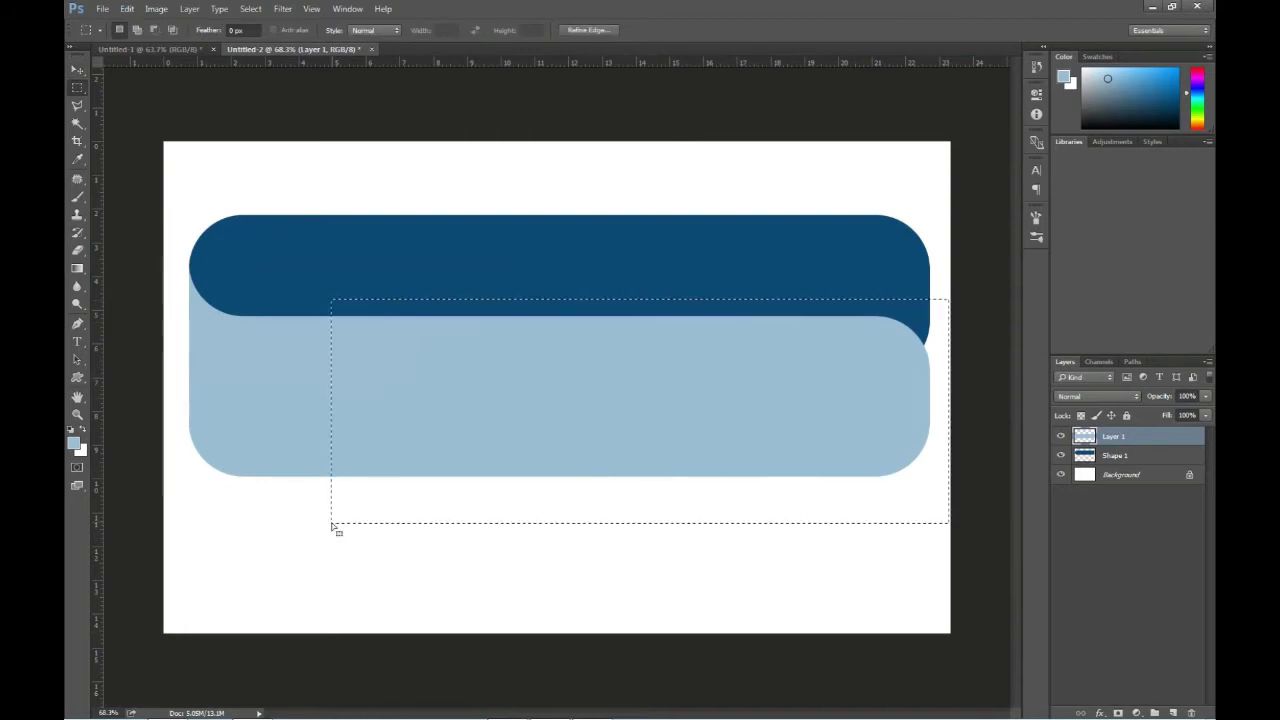
pyautogui.press('Delete')
pyautogui.hotkey('ctrl', 'd')
pyautogui.click(77, 69)
pyautogui.moveTo(240, 191); pyautogui.dragTo(340, 425)
pyautogui.hotkey('shift', 'Right')
pyautogui.press('Left')
pyautogui.press('Left')
pyautogui.press('Left')
pyautogui.press('Down')
pyautogui.press('Down')
pyautogui.press('Down')
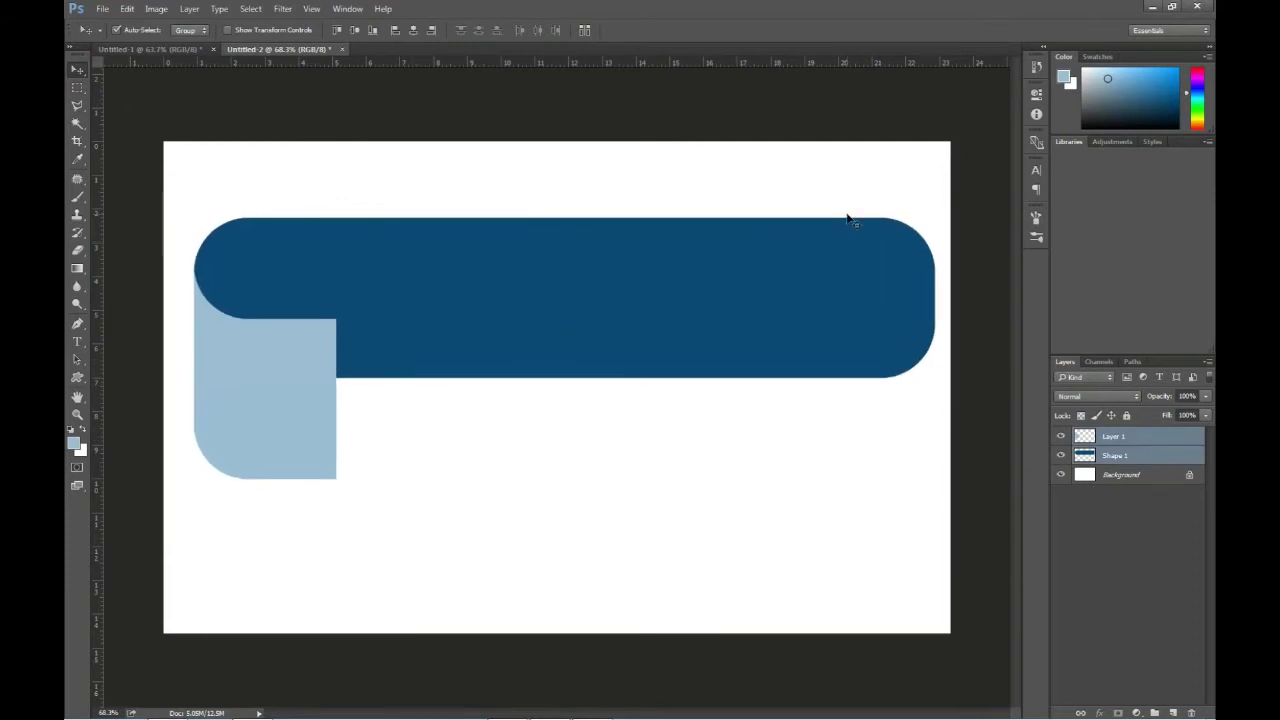
# Step: Delete the rounded right end of the dark bar
pyautogui.press('m')
pyautogui.moveTo(858, 187); pyautogui.dragTo(957, 410)
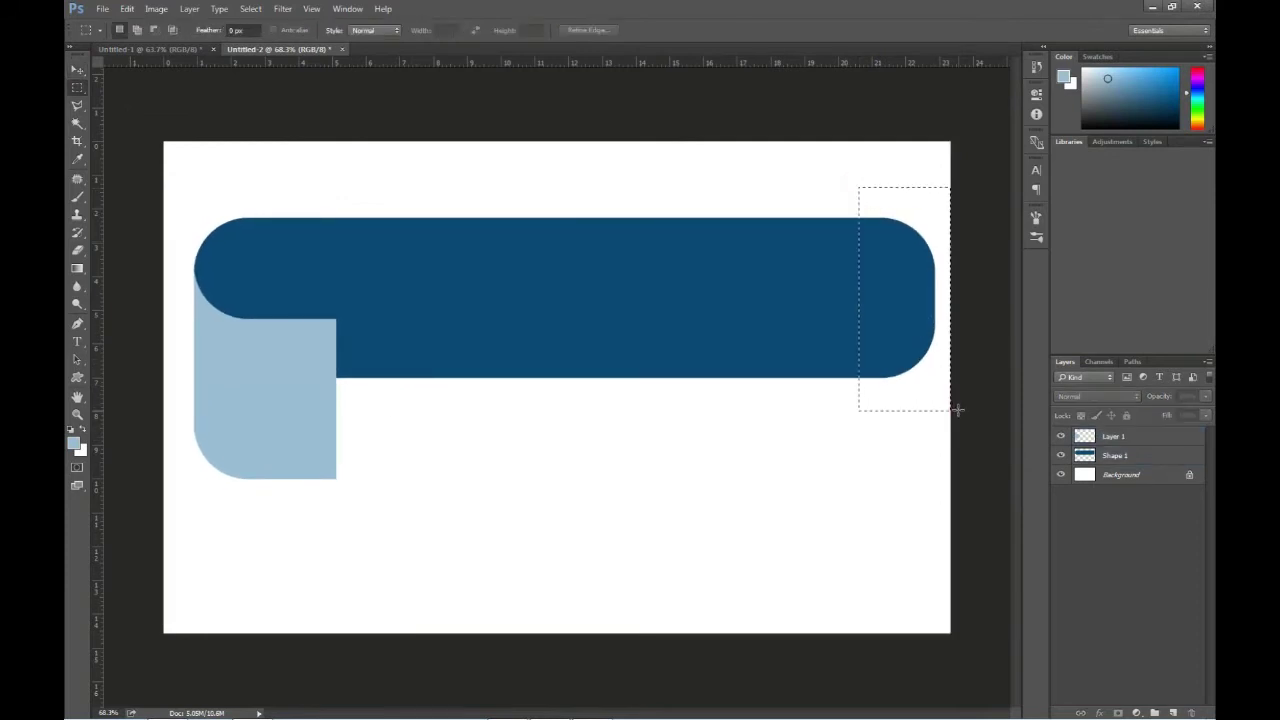
pyautogui.press('Delete')
pyautogui.hotkey('ctrl', 'd')
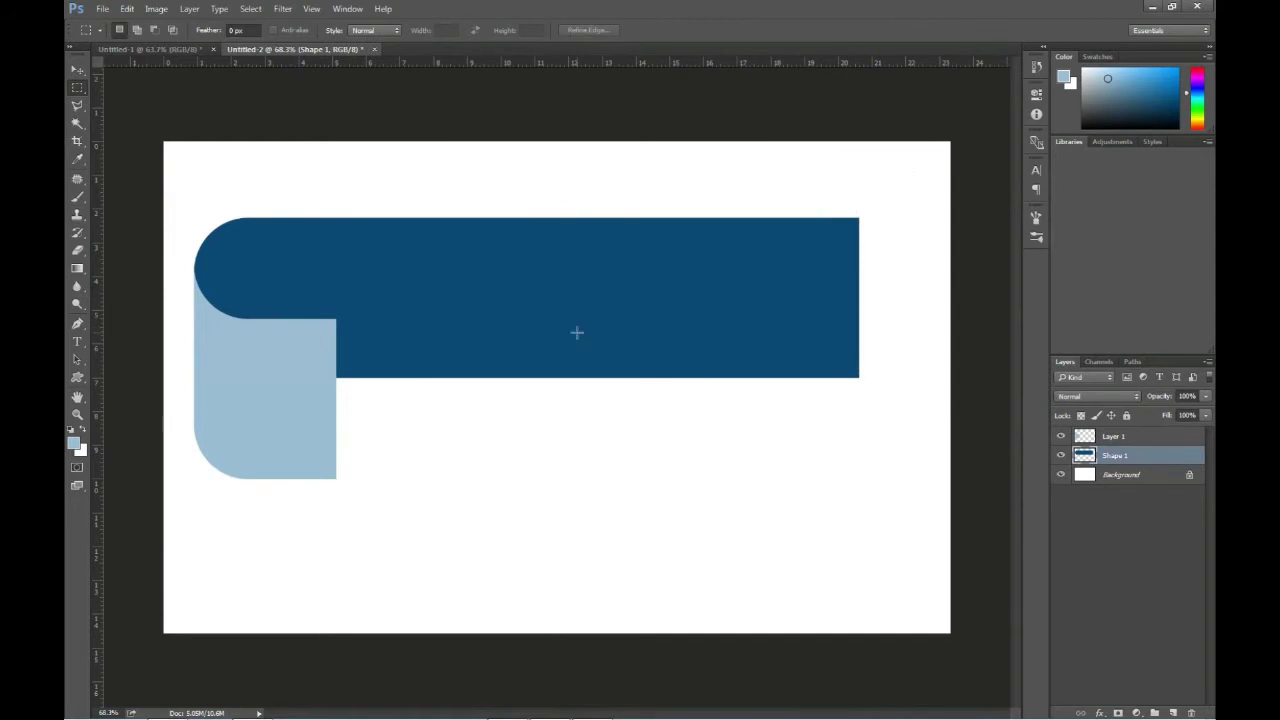
pyautogui.press('v')
# Step: Stretch the right section of the dark bar further right
pyautogui.press('m')
pyautogui.moveTo(463, 207); pyautogui.dragTo(867, 418)
pyautogui.hotkey('ctrl', 't')
pyautogui.moveTo(867, 312); pyautogui.dragTo(948, 312)
pyautogui.press('Return')
pyautogui.hotkey('ctrl', 'd')
# Step: Shrink both ribbon pieces proportionally and shift them right and down
pyautogui.hotkey('ctrl', 'alt', 'a')
pyautogui.hotkey('shift', 'Down')
pyautogui.hotkey('shift', 'Down')
pyautogui.hotkey('shift', 'Right')
pyautogui.hotkey('shift', 'Down')
pyautogui.hotkey('shift', 'Down')
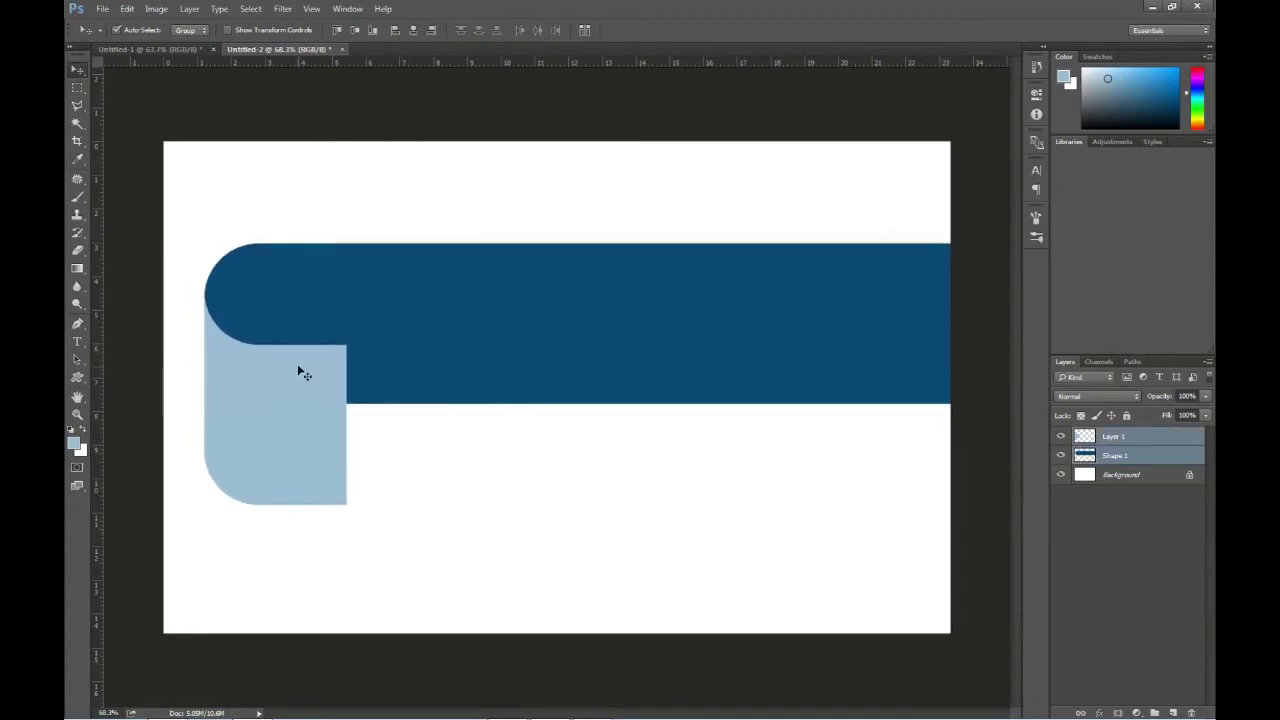
pyautogui.hotkey('ctrl', 't')
pyautogui.moveTo(950, 505); pyautogui.dragTo(741, 454)
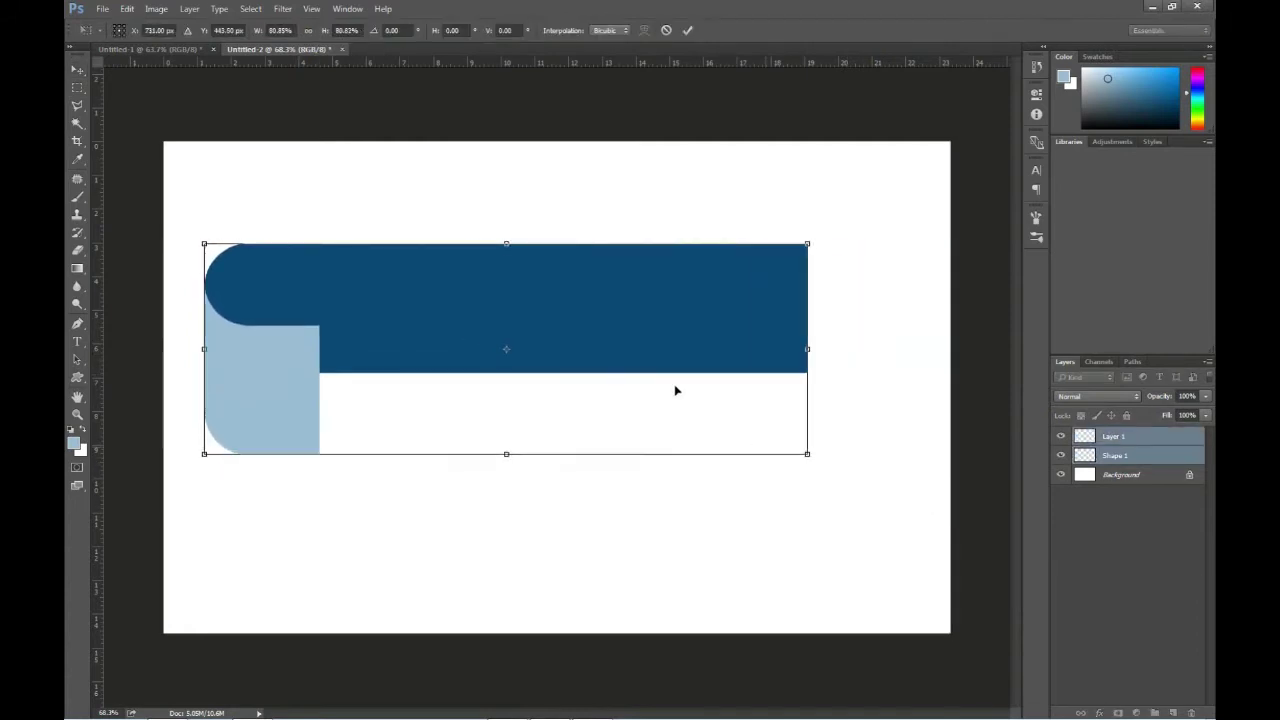
pyautogui.moveTo(620, 353); pyautogui.dragTo(673, 377)
pyautogui.press('Return')
# Step: Stretch the dark bar's right section out past the canvas's right edge
pyautogui.press('m')
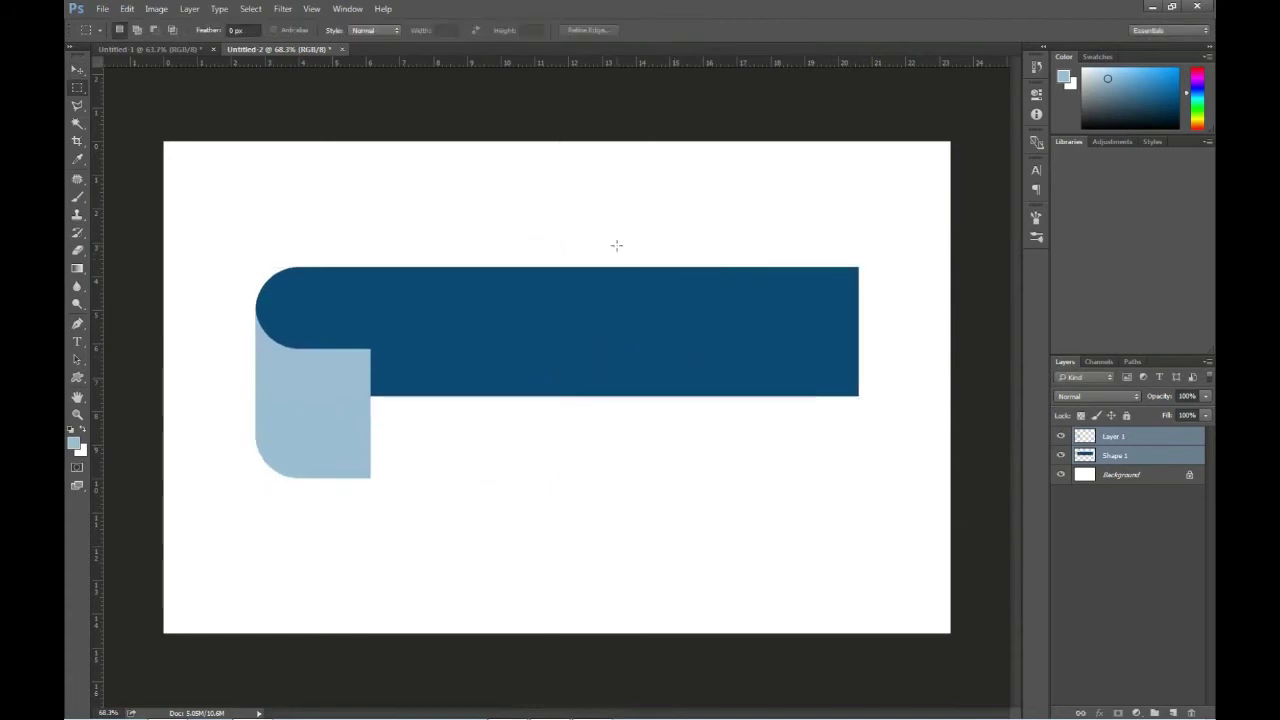
pyautogui.moveTo(616, 245)
pyautogui.mouseDown()
pyautogui.moveTo(749, 366)
pyautogui.moveTo(866, 423)
pyautogui.mouseUp()
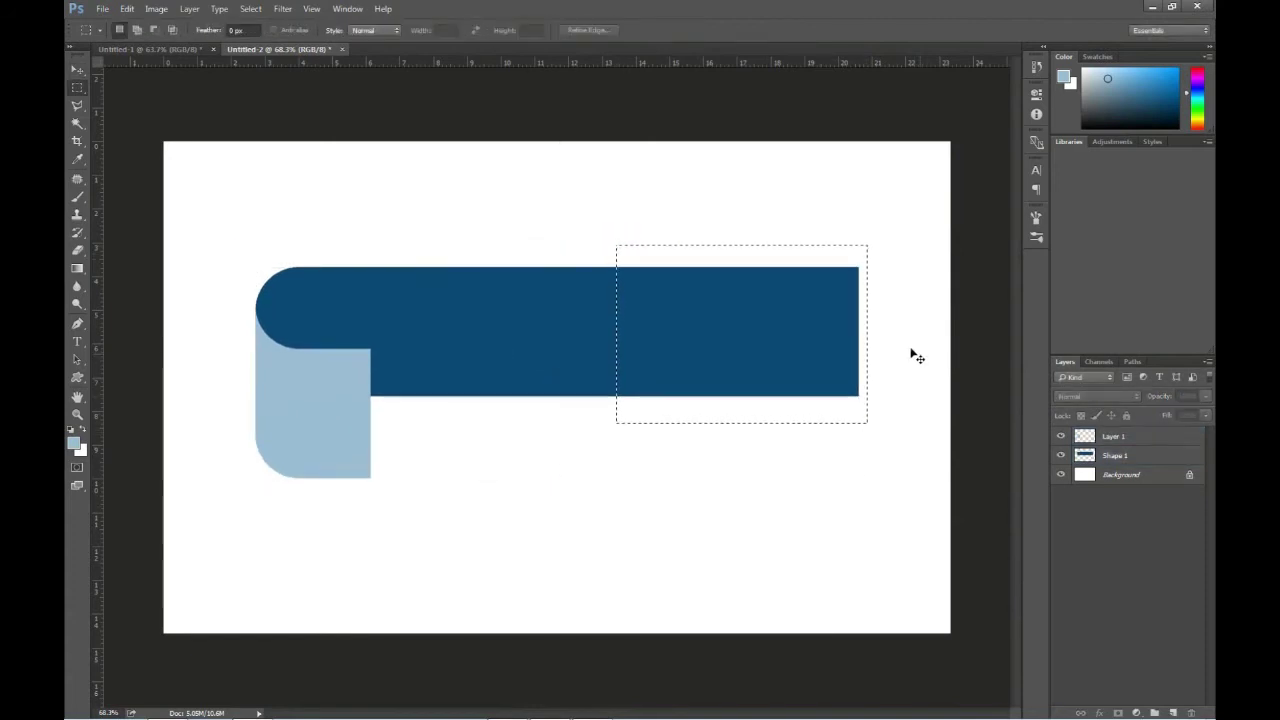
pyautogui.keyDown('ctrl'); pyautogui.click(600, 325); pyautogui.keyUp('ctrl')
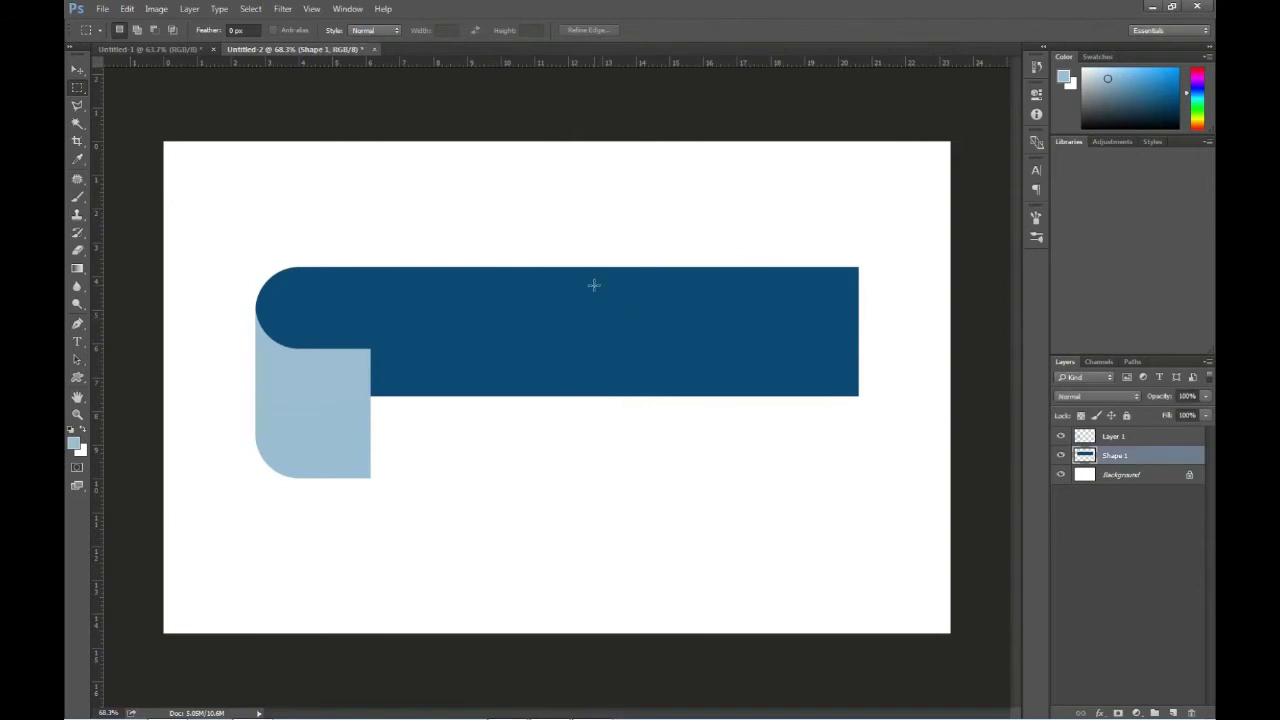
pyautogui.hotkey('ctrl', 't')
pyautogui.moveTo(858, 332); pyautogui.dragTo(953, 332)
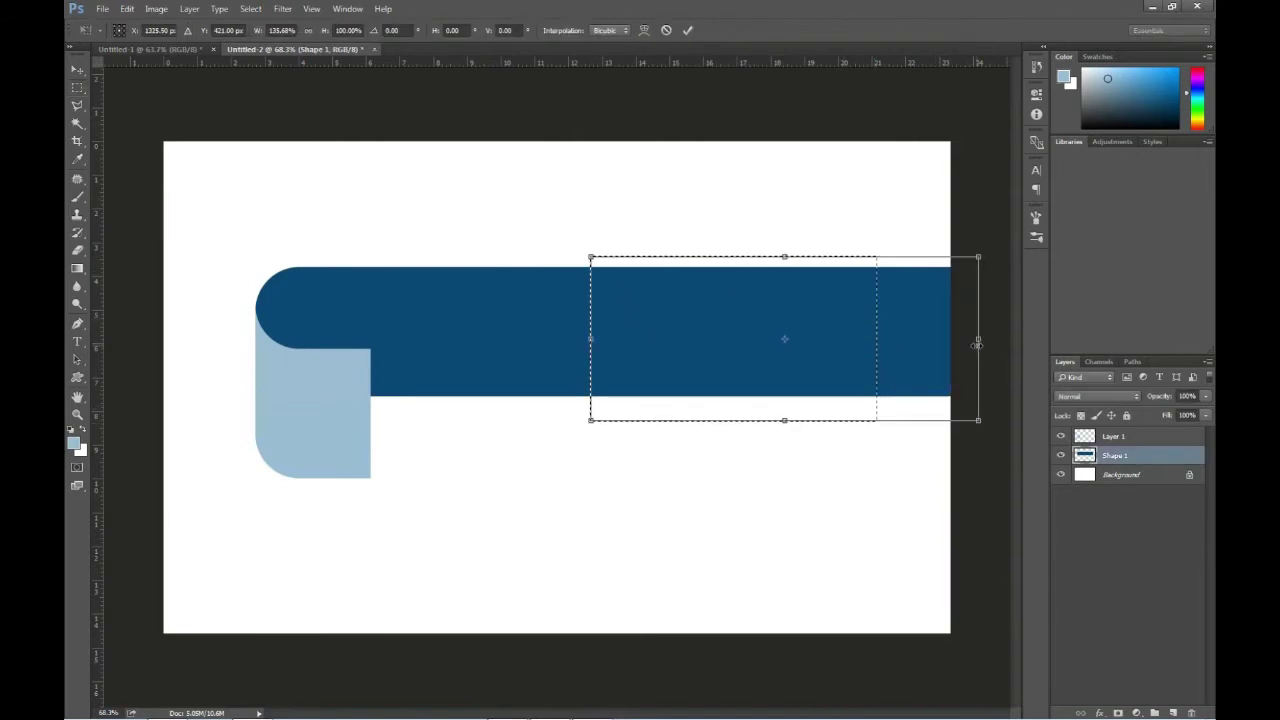
pyautogui.doubleClick(873, 350)
pyautogui.click(77, 69)
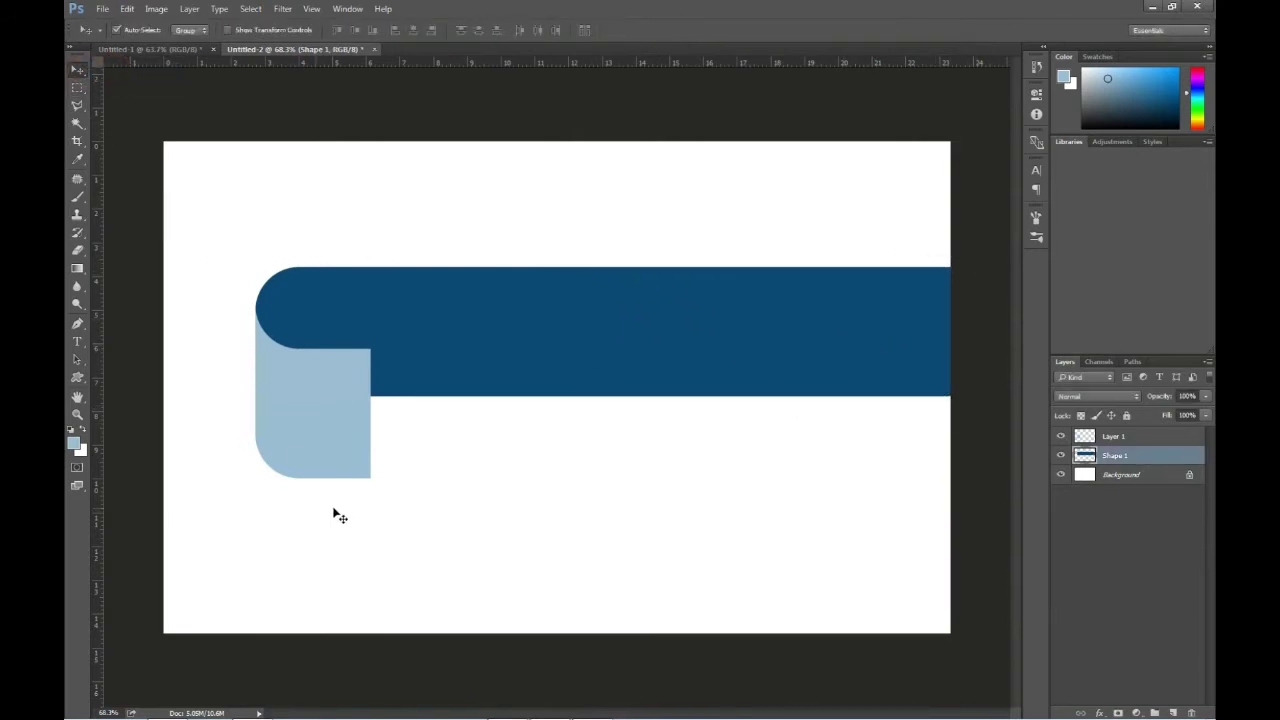
pyautogui.click(78, 342)
# Step: Type the word 'Dark', enlarge it, and place it below the blue band
pyautogui.click(445, 454)
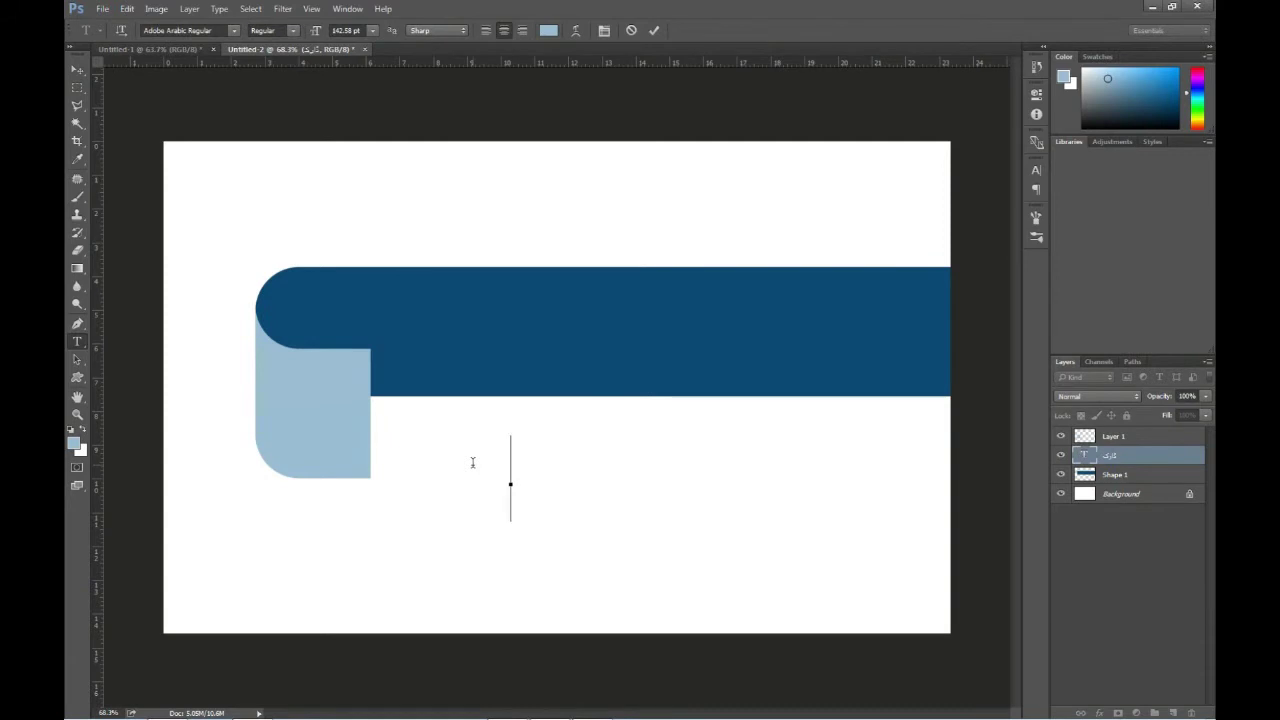
pyautogui.write('Dark')
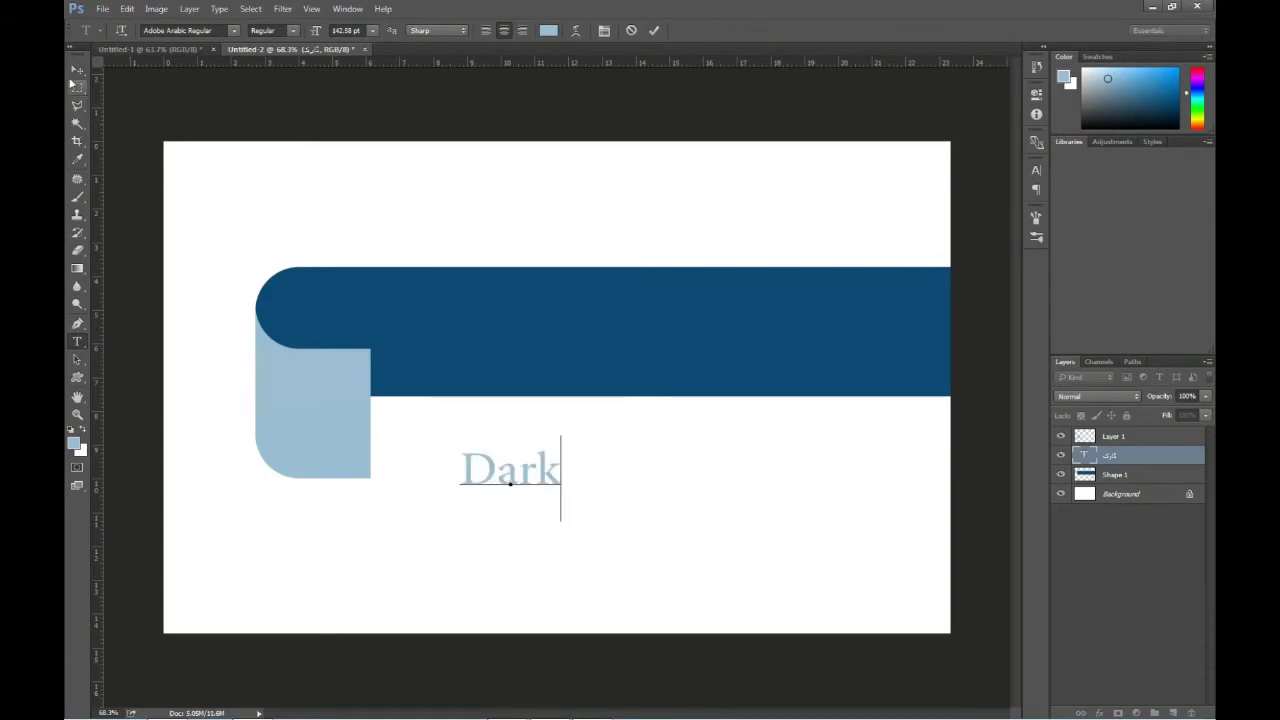
pyautogui.click(77, 69)
pyautogui.click(486, 449)
pyautogui.hotkey('ctrl', 't')
pyautogui.moveTo(605, 427); pyautogui.dragTo(829, 211)
pyautogui.moveTo(664, 418); pyautogui.dragTo(651, 494)
pyautogui.press('Return')
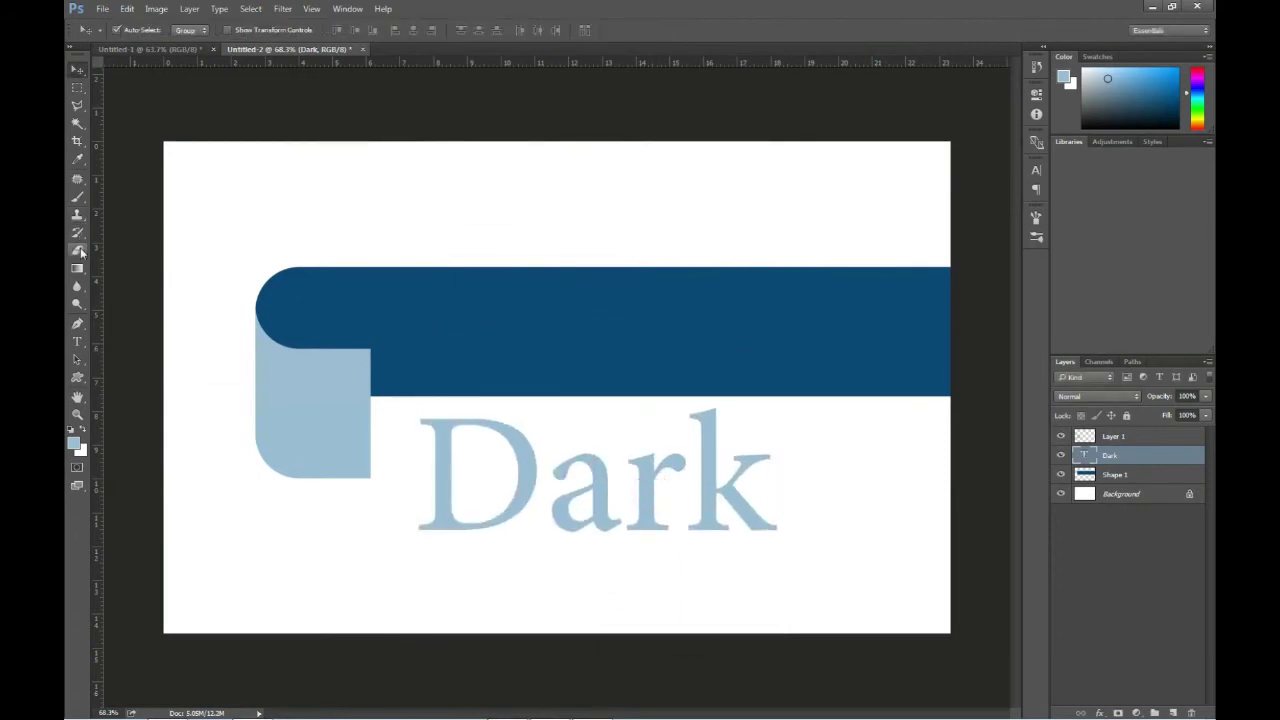
# Step: Apply a bold sans-serif font and move and shrink Dark onto the bar beside the fold
pyautogui.click(77, 342)
pyautogui.click(234, 30)
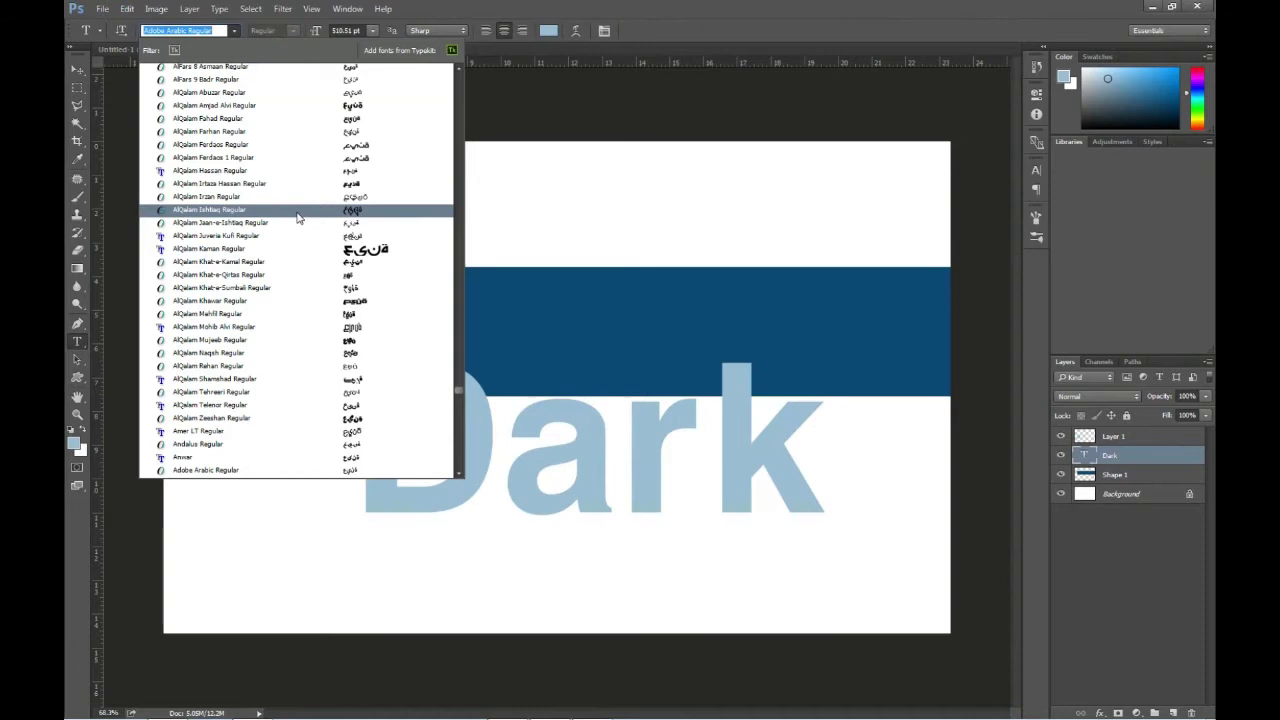
pyautogui.press('Escape')
pyautogui.press('v')
pyautogui.moveTo(520, 437)
pyautogui.mouseDown()
pyautogui.moveTo(510, 403)
pyautogui.moveTo(487, 397)
pyautogui.mouseUp()
pyautogui.hotkey('ctrl', 't')
pyautogui.moveTo(840, 291); pyautogui.dragTo(793, 306)
pyautogui.moveTo(497, 377); pyautogui.dragTo(465, 383)
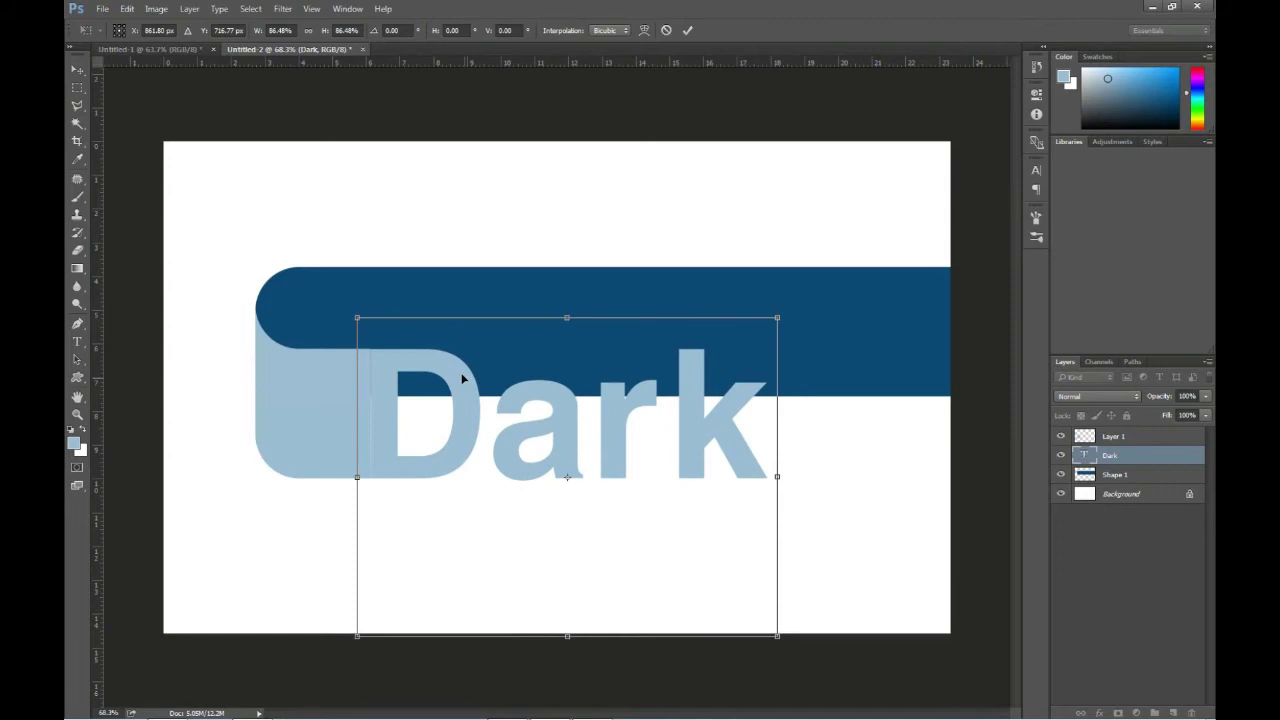
# Step: Zoom in and make tiny Free Transform size adjustments to the Dark lettering
pyautogui.press('Return')
pyautogui.scroll(2, 323, 420)
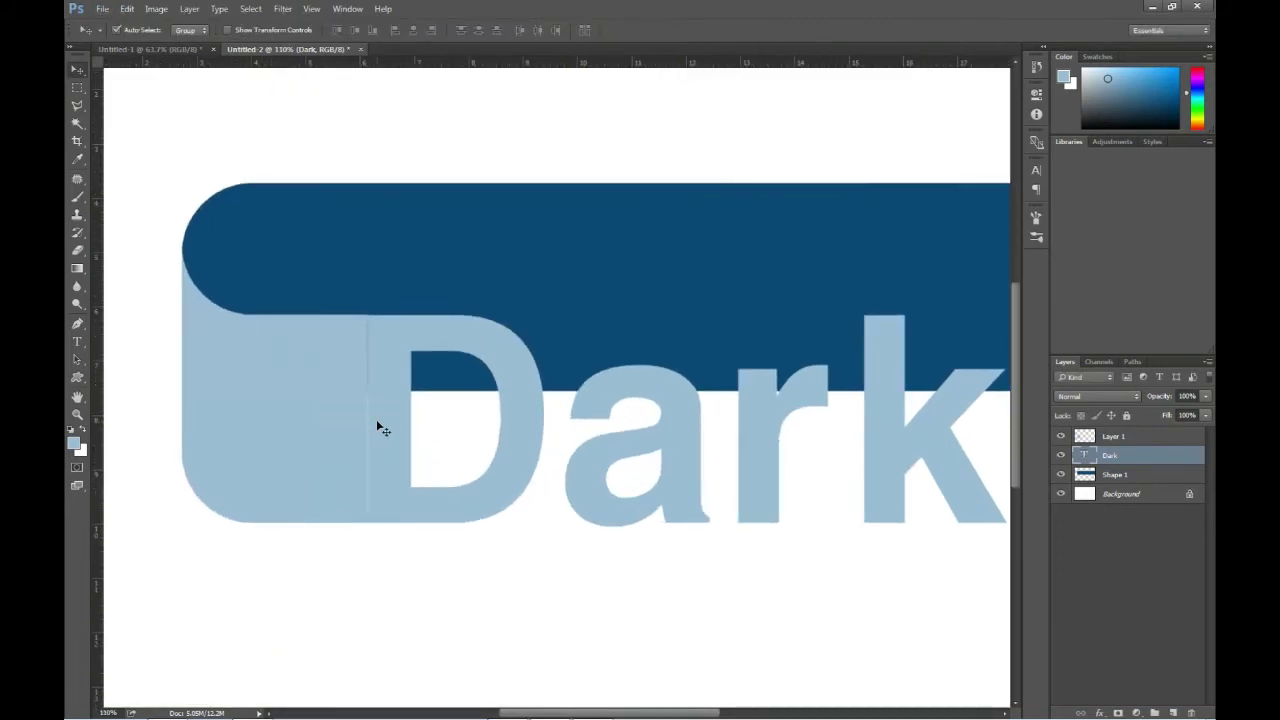
pyautogui.hotkey('ctrl', 't')
pyautogui.moveTo(527, 391); pyautogui.dragTo(395, 389)
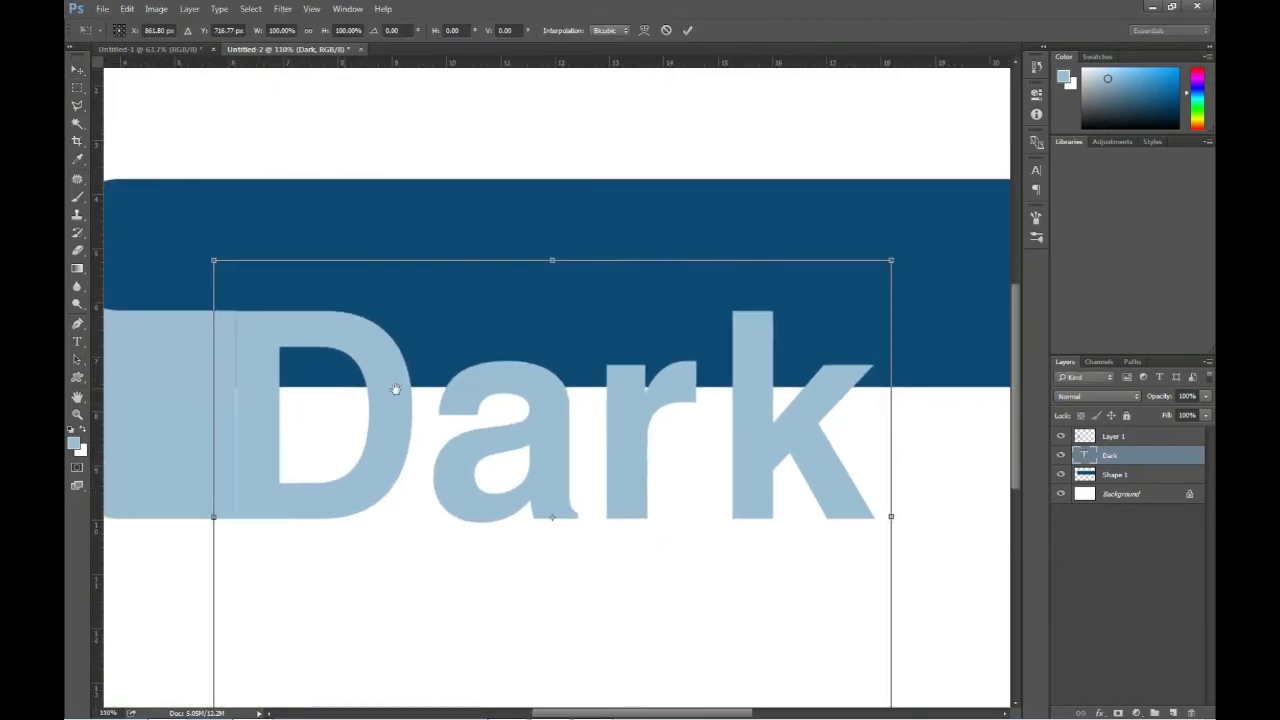
pyautogui.moveTo(893, 260); pyautogui.dragTo(897, 259)
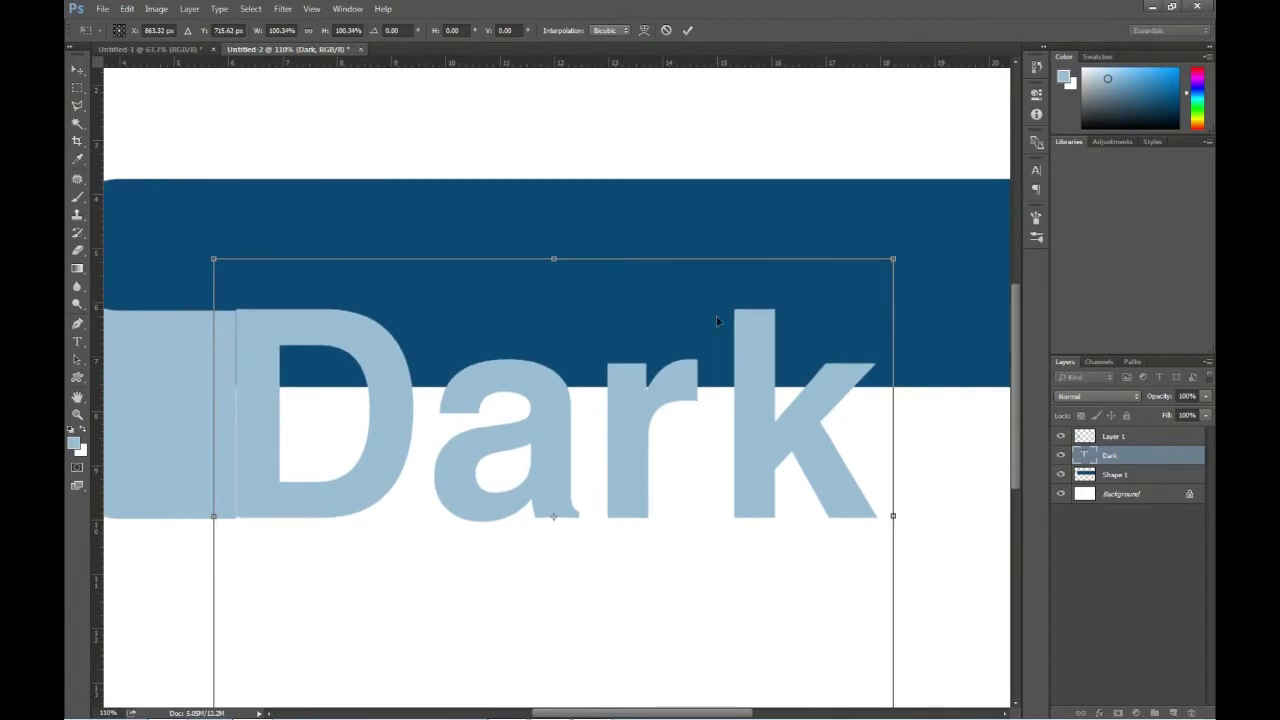
pyautogui.press('Return')
pyautogui.hotkey('ctrl', 't')
pyautogui.moveTo(895, 258); pyautogui.dragTo(895, 258)
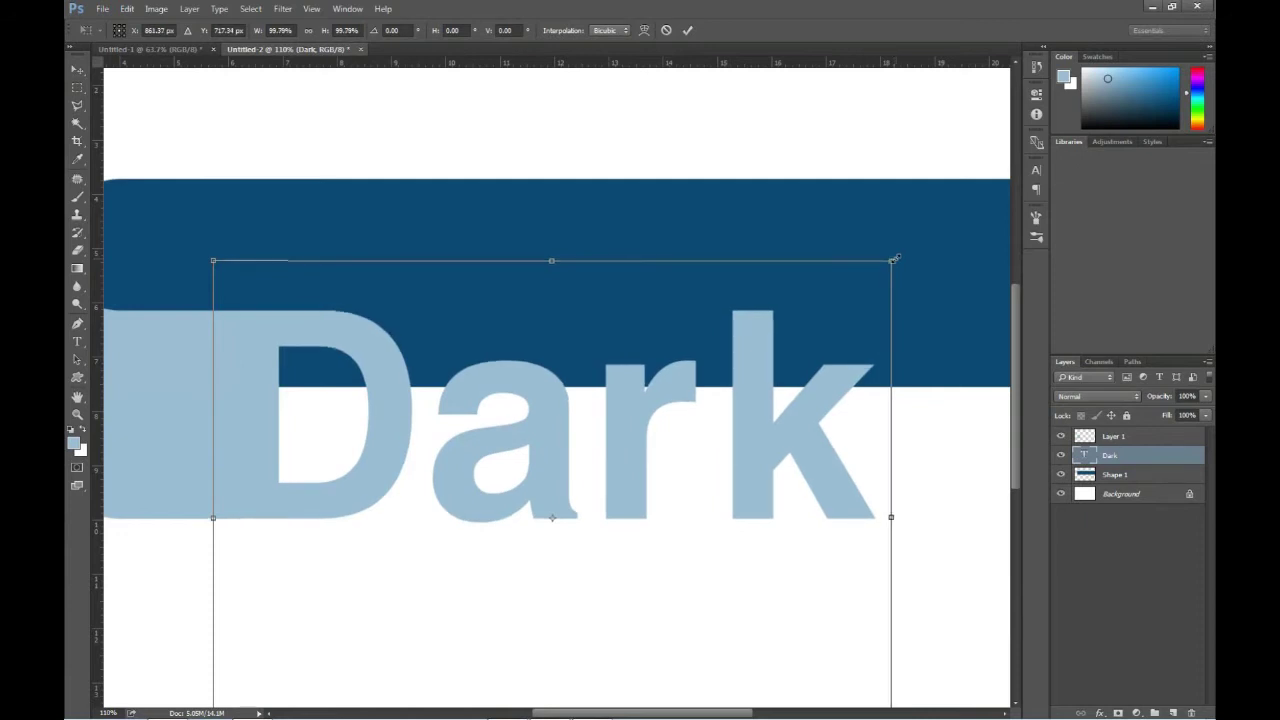
pyautogui.press('Return')
# Step: Zoom back out to the whole canvas and reselect the Dark layer
pyautogui.hotkey('ctrl', '0')
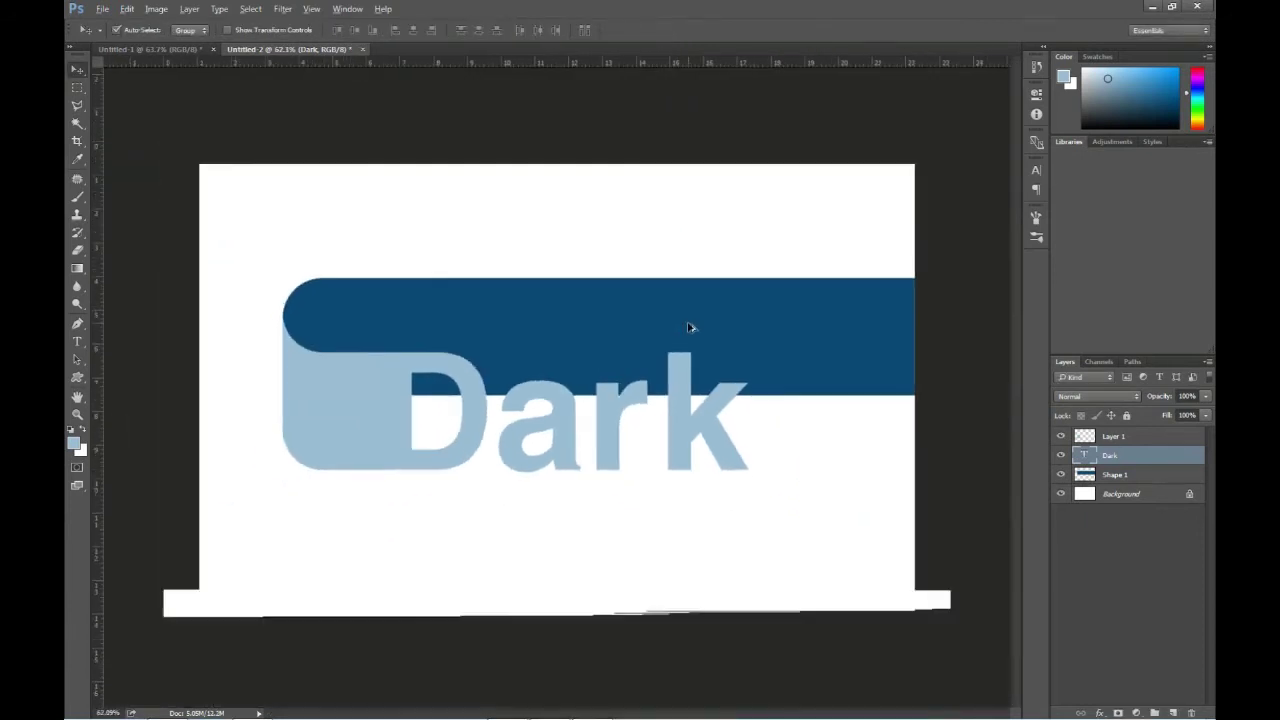
pyautogui.click(684, 496)
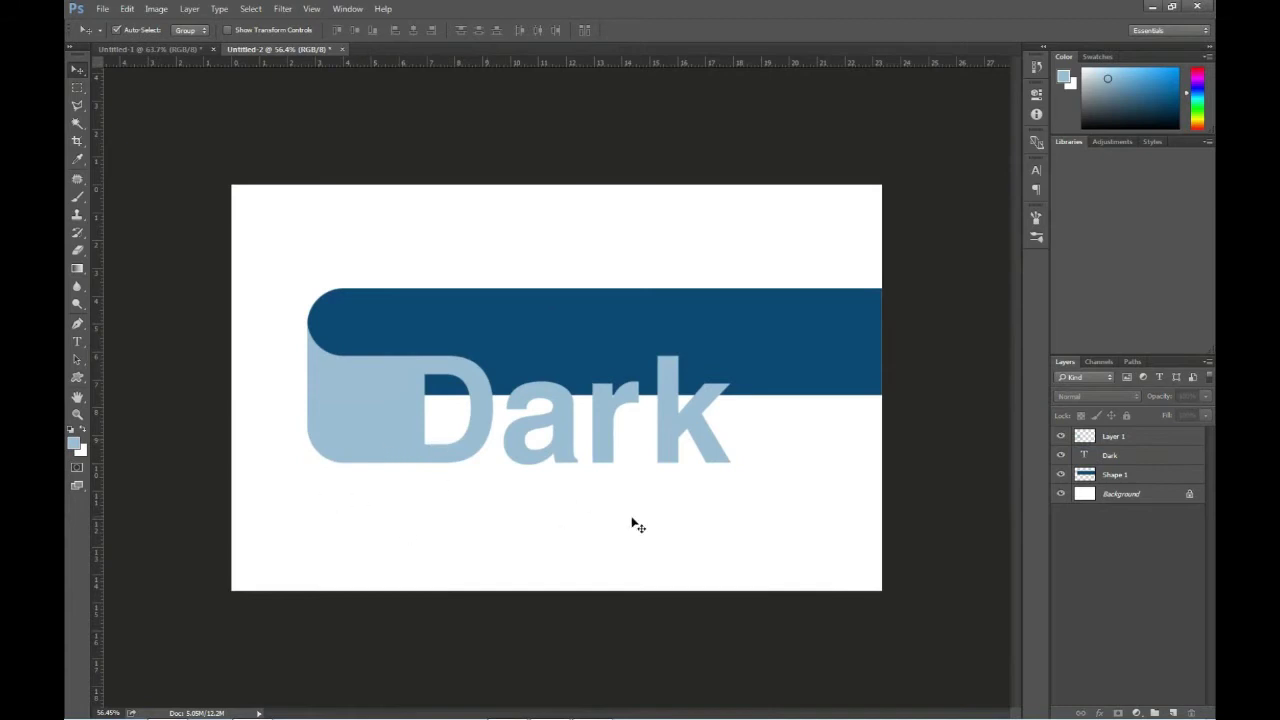
pyautogui.click(570, 522)
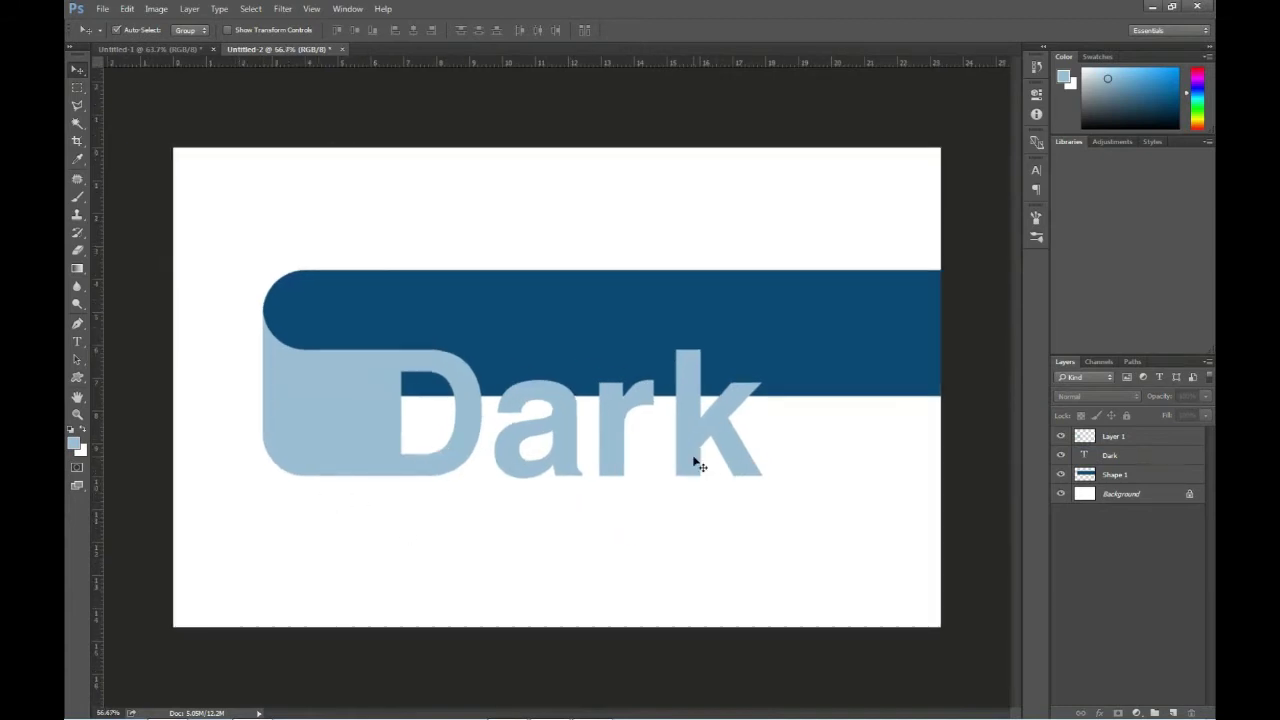
pyautogui.click(697, 462)
# Step: Rasterize the Dark text layer
pyautogui.rightClick(1130, 459)
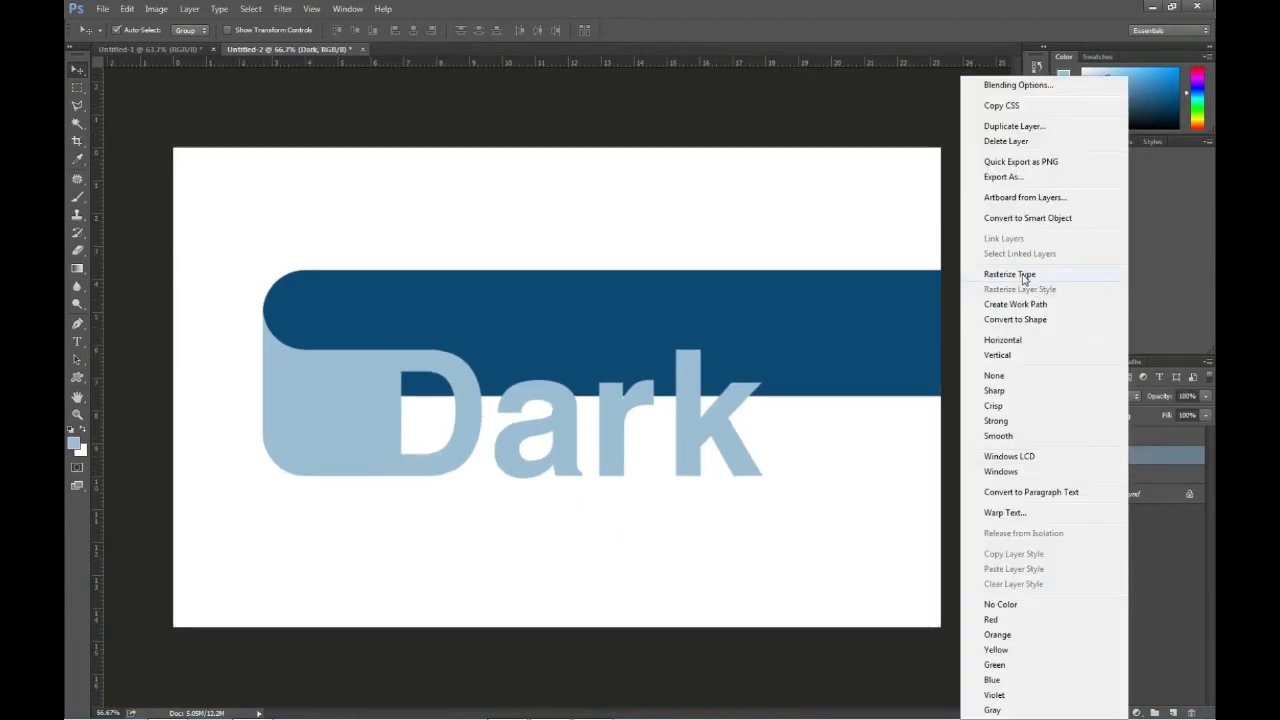
pyautogui.click(1020, 275)
pyautogui.rightClick(736, 455)
pyautogui.click(726, 444)
pyautogui.click(127, 8)
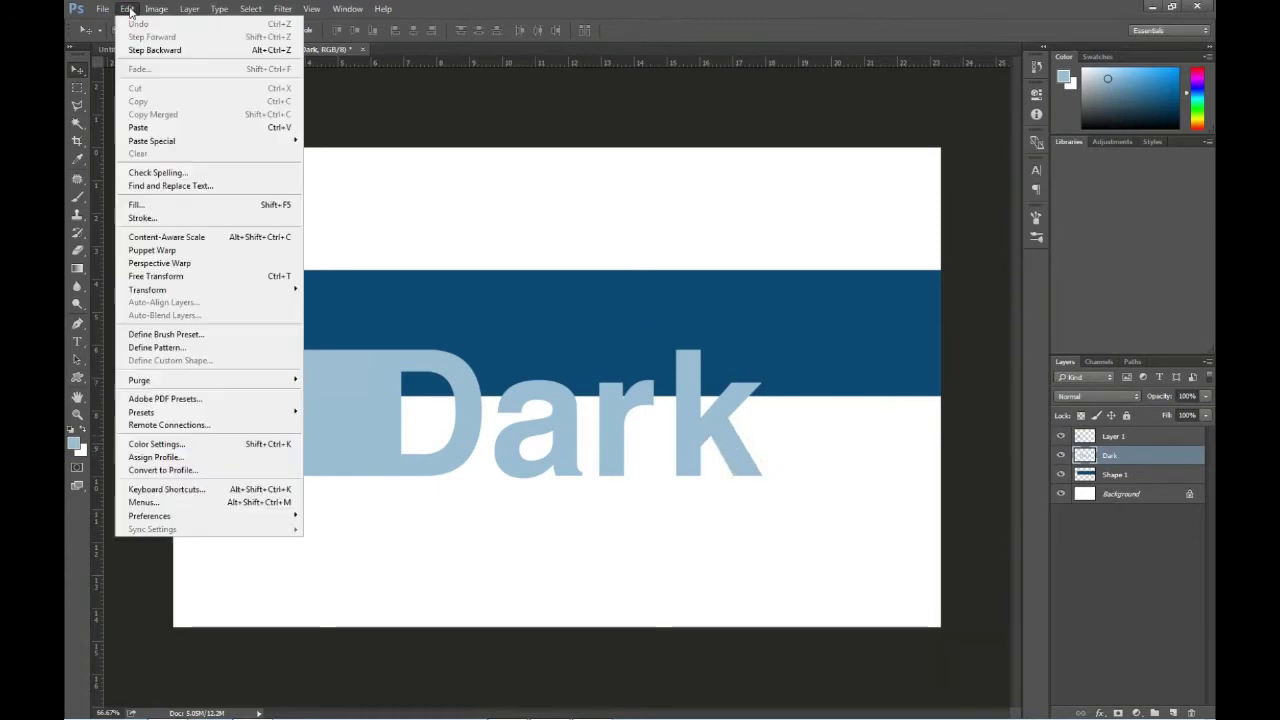
pyautogui.click(421, 160)
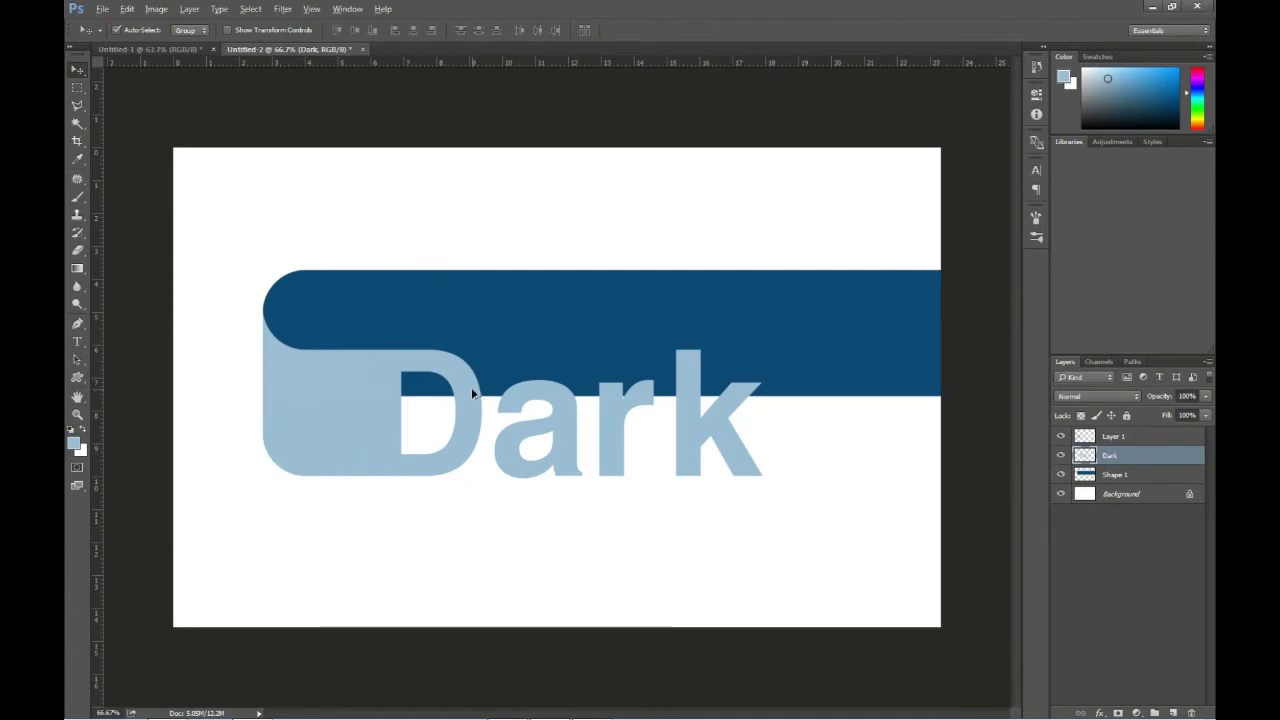
# Step: Duplicate Dark, fill the copy's lettering black, and move it beneath the original
pyautogui.hotkey('ctrl', 'j')
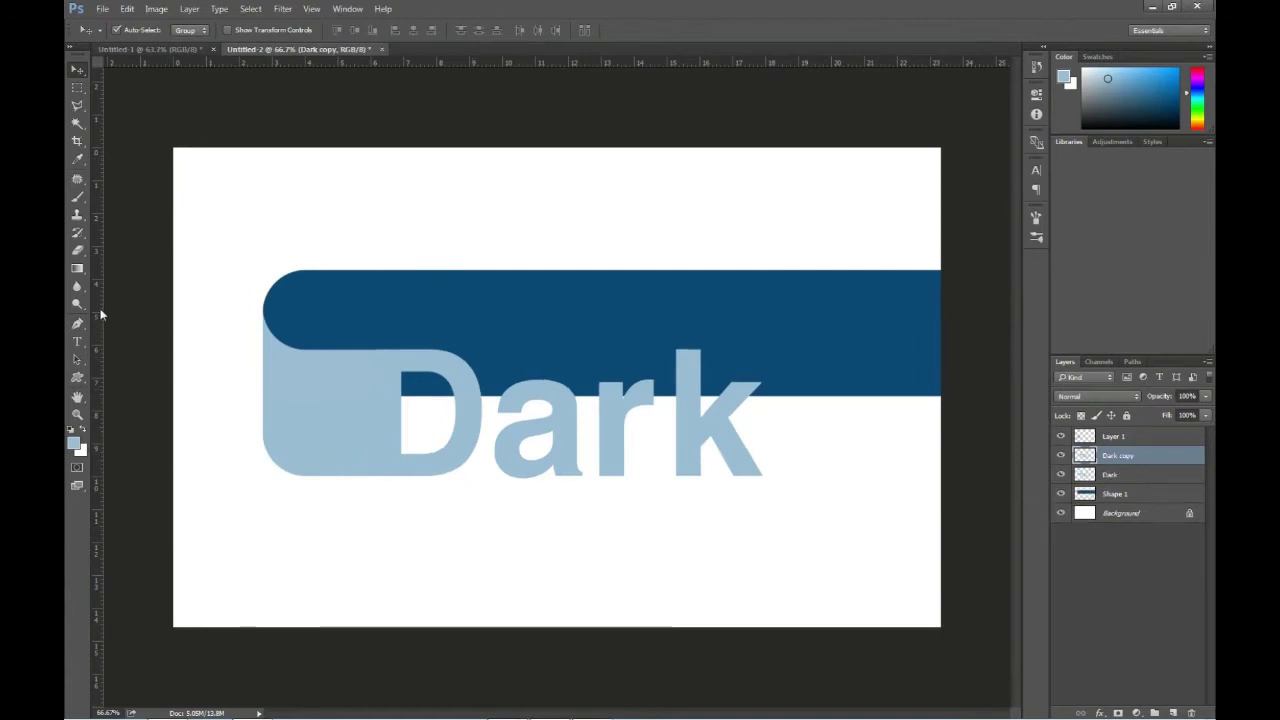
pyautogui.press('i')
pyautogui.press('d')
pyautogui.click(77, 71)
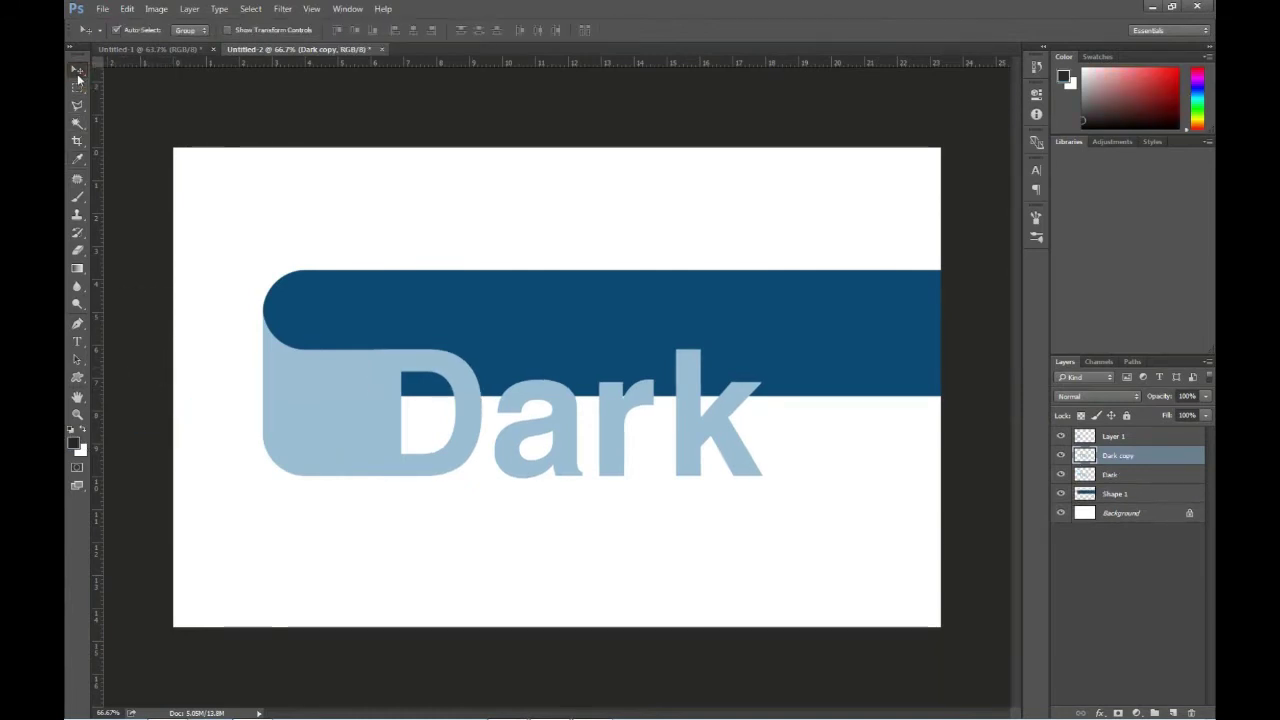
pyautogui.hotkey('alt', 'shift', 'BackSpace')
pyautogui.hotkey('ctrl', '[')
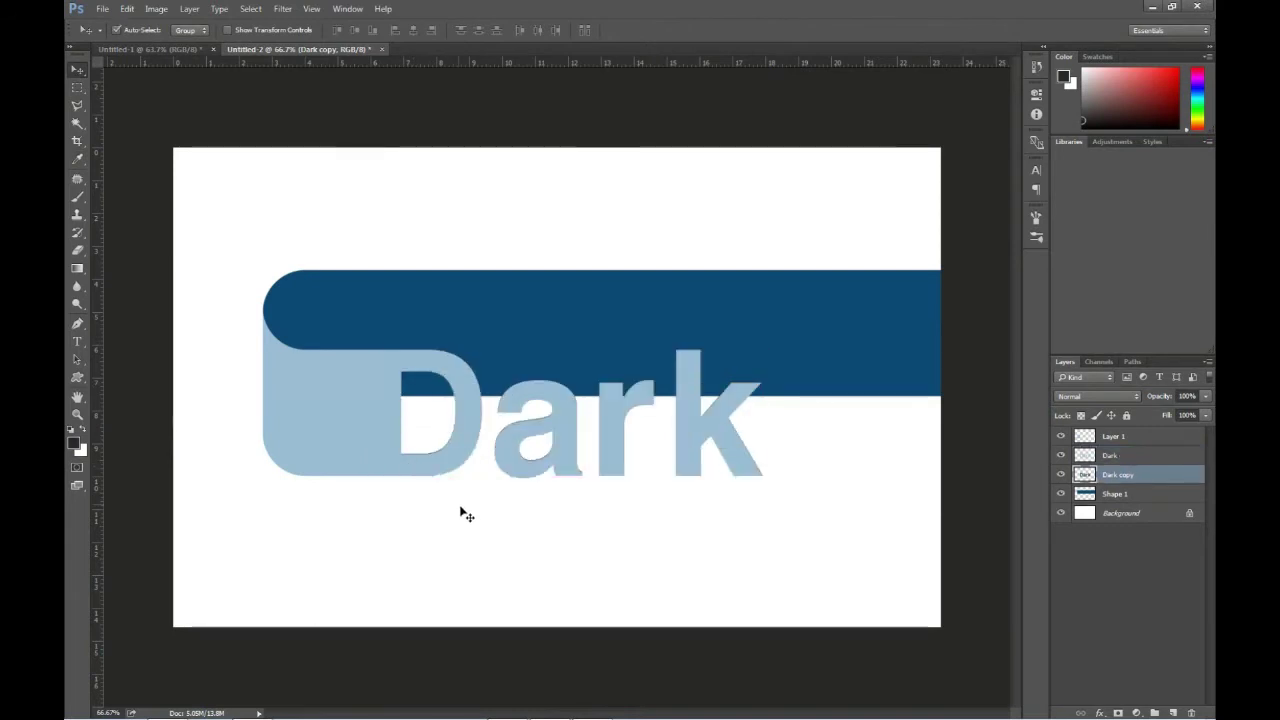
pyautogui.hotkey('ctrl', 't')
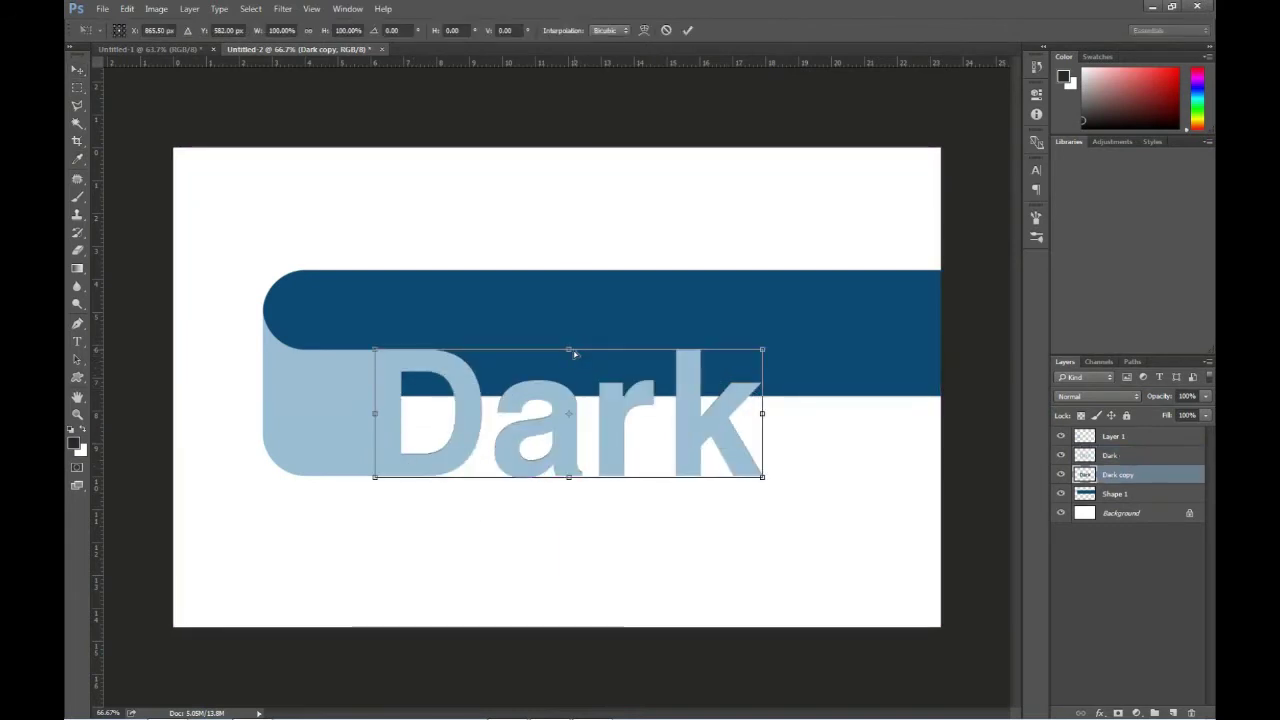
# Step: Skew the black Dark copy up and to the right into a long slanted shadow
pyautogui.moveTo(571, 350); pyautogui.dragTo(812, 307)
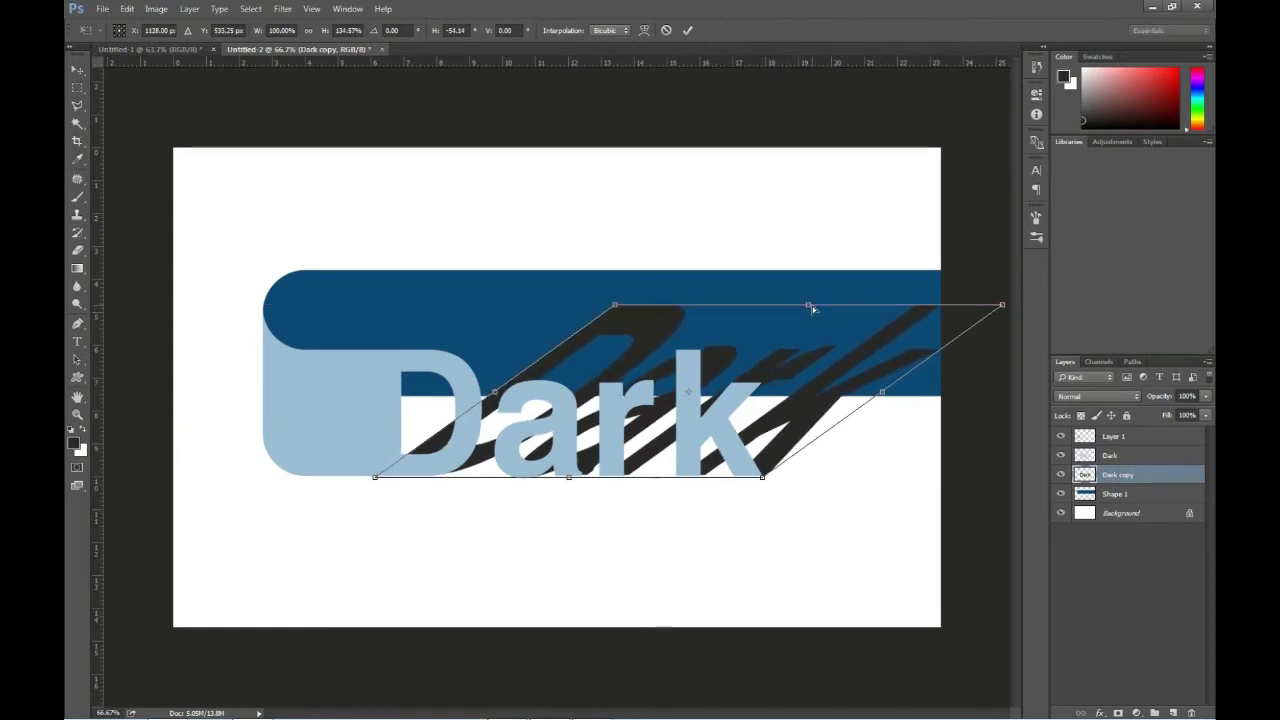
pyautogui.moveTo(812, 306); pyautogui.dragTo(808, 308)
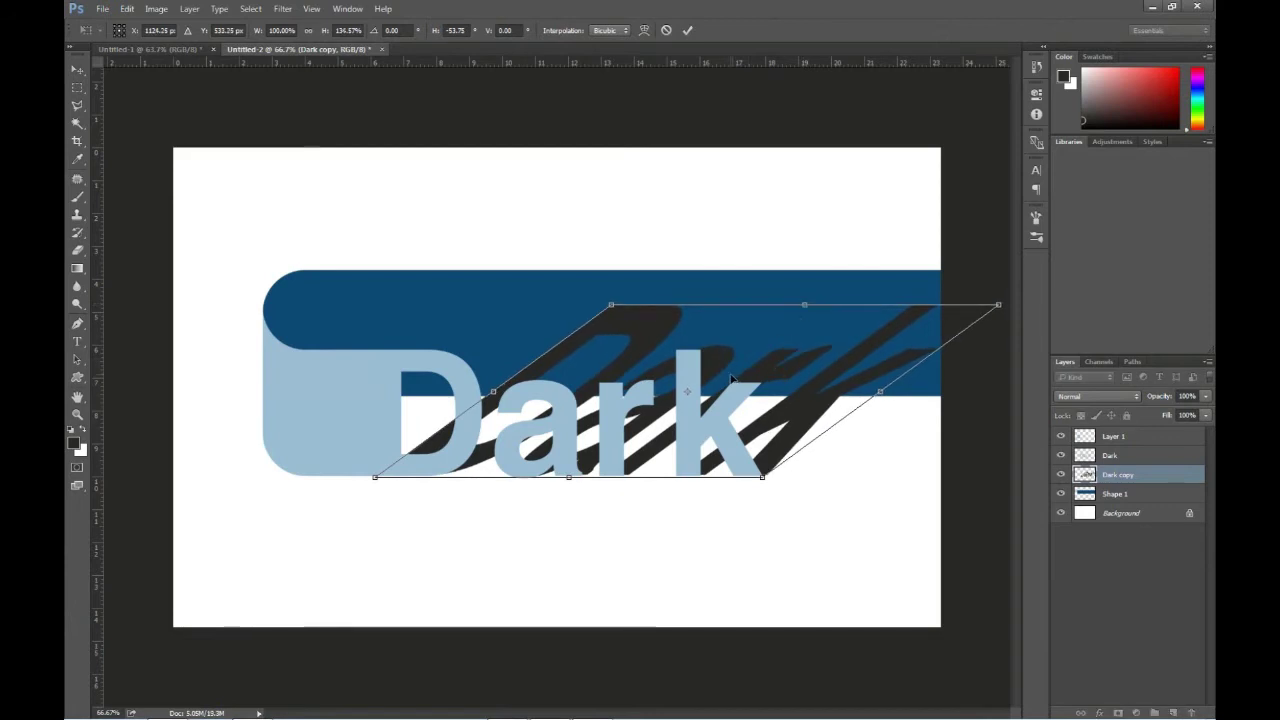
pyautogui.moveTo(731, 377); pyautogui.dragTo(727, 378)
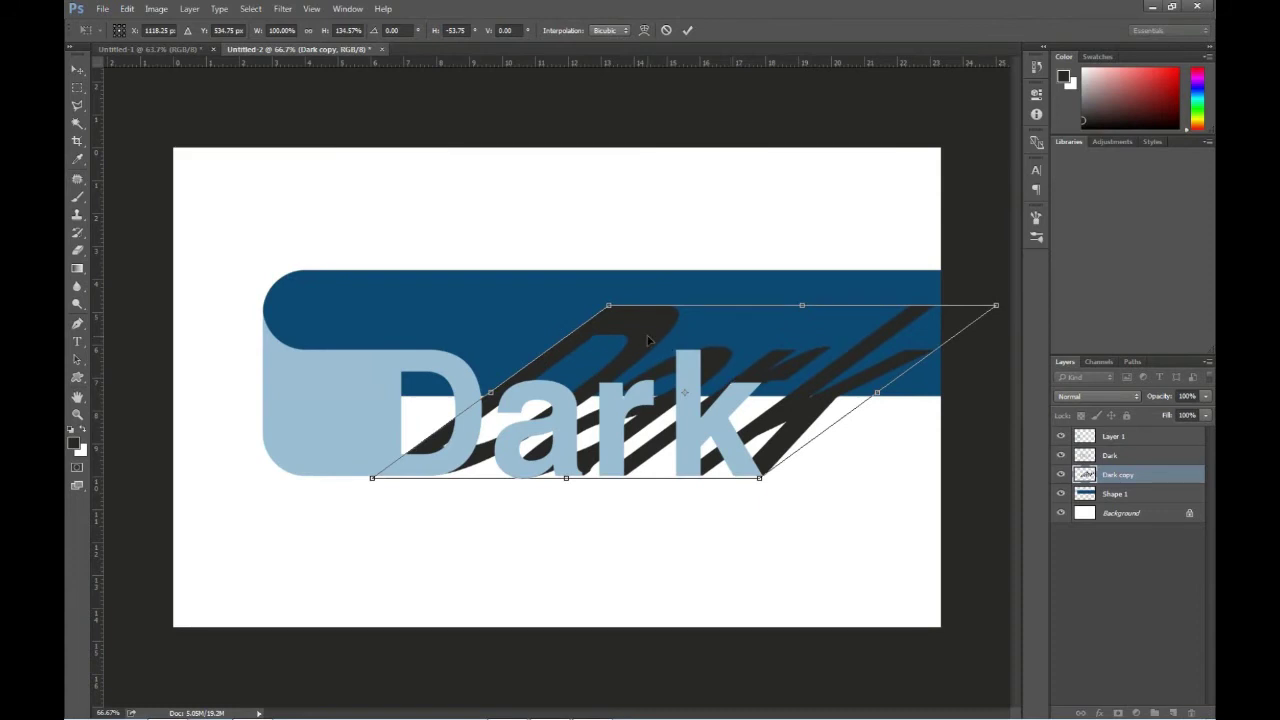
pyautogui.moveTo(803, 311); pyautogui.dragTo(806, 345)
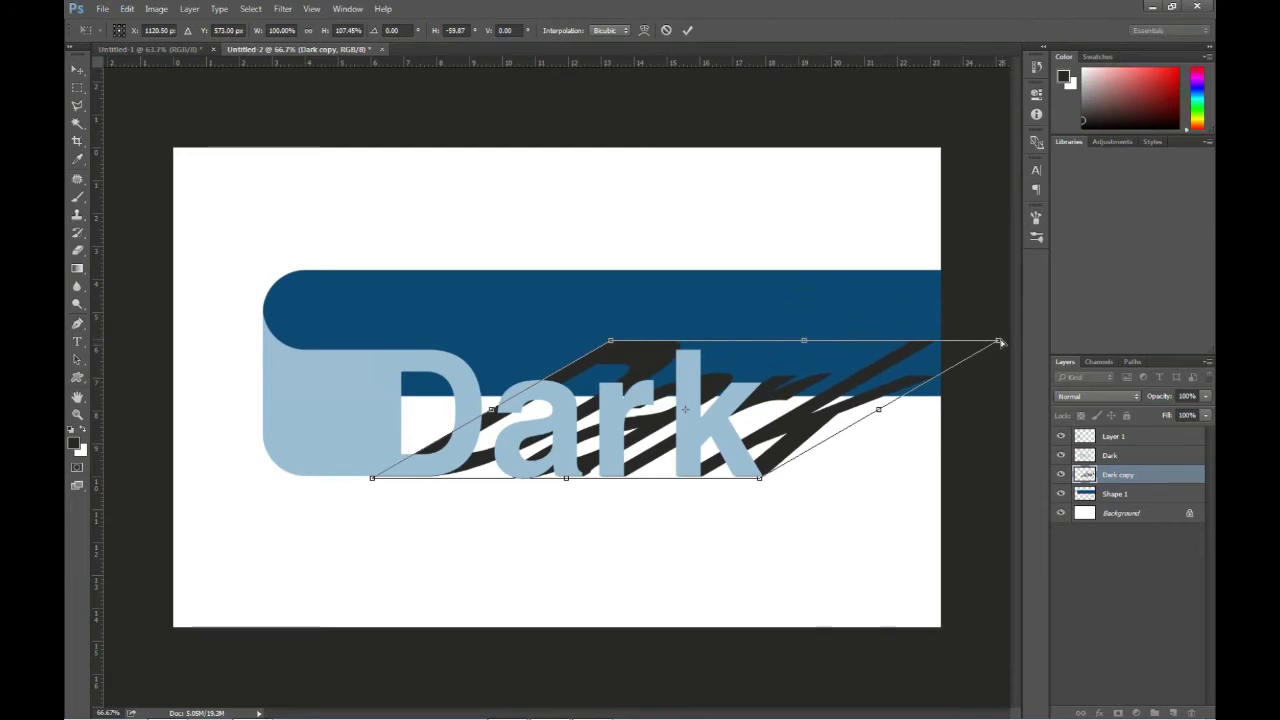
pyautogui.moveTo(806, 342); pyautogui.dragTo(851, 309)
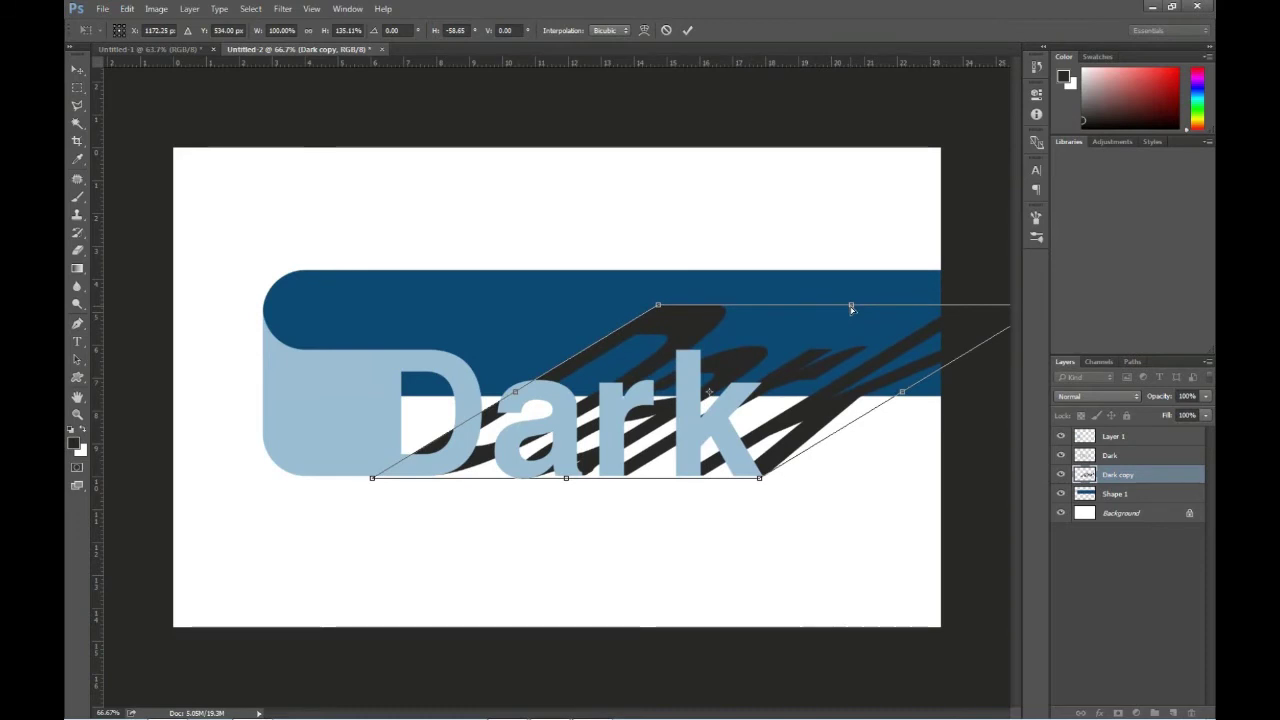
pyautogui.press('Return')
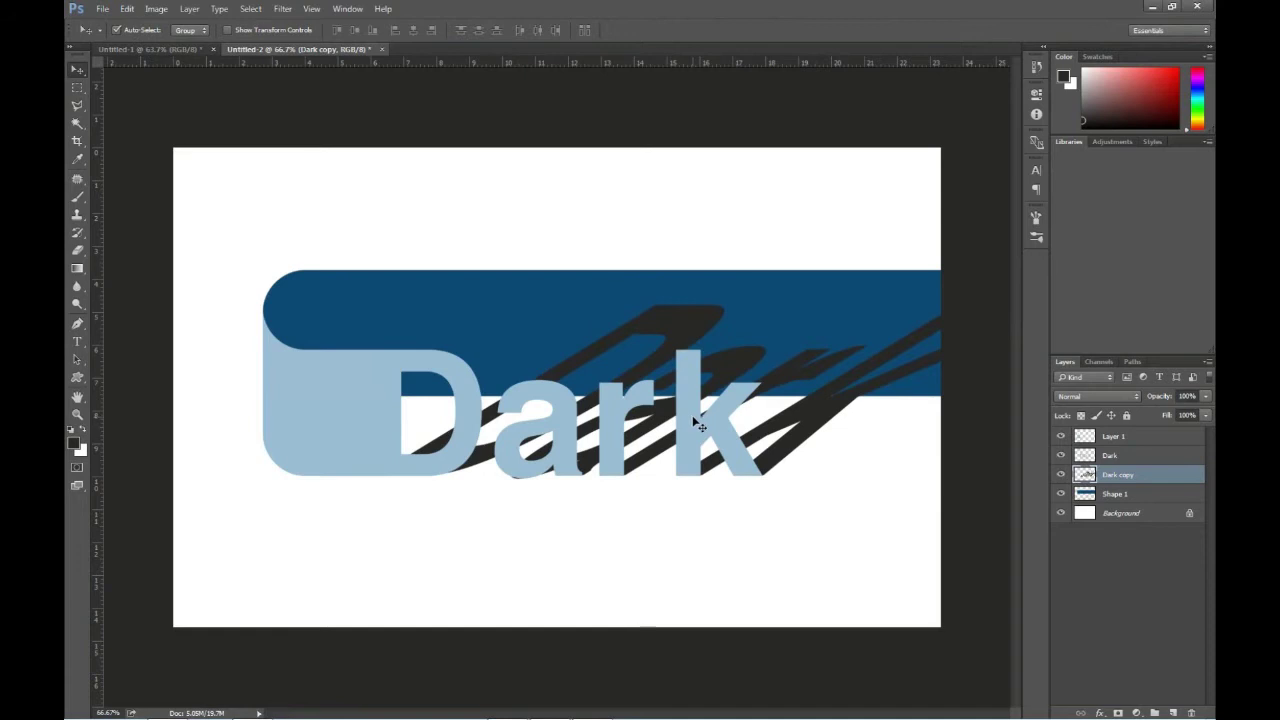
# Step: Scale the banner, text and shadow layers together to about 93% and move them up-left
pyautogui.moveTo(809, 571); pyautogui.dragTo(312, 281)
pyautogui.hotkey('ctrl', 't')
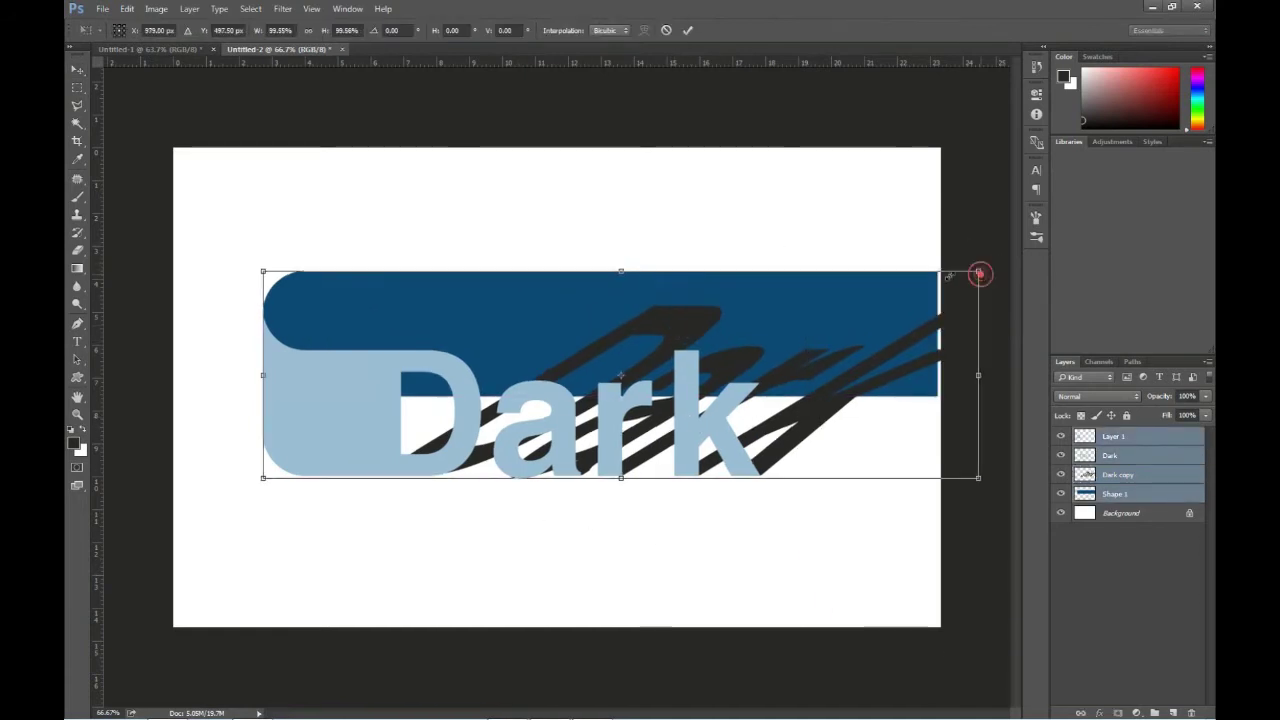
pyautogui.moveTo(980, 270); pyautogui.dragTo(926, 283)
pyautogui.moveTo(776, 317); pyautogui.dragTo(762, 310)
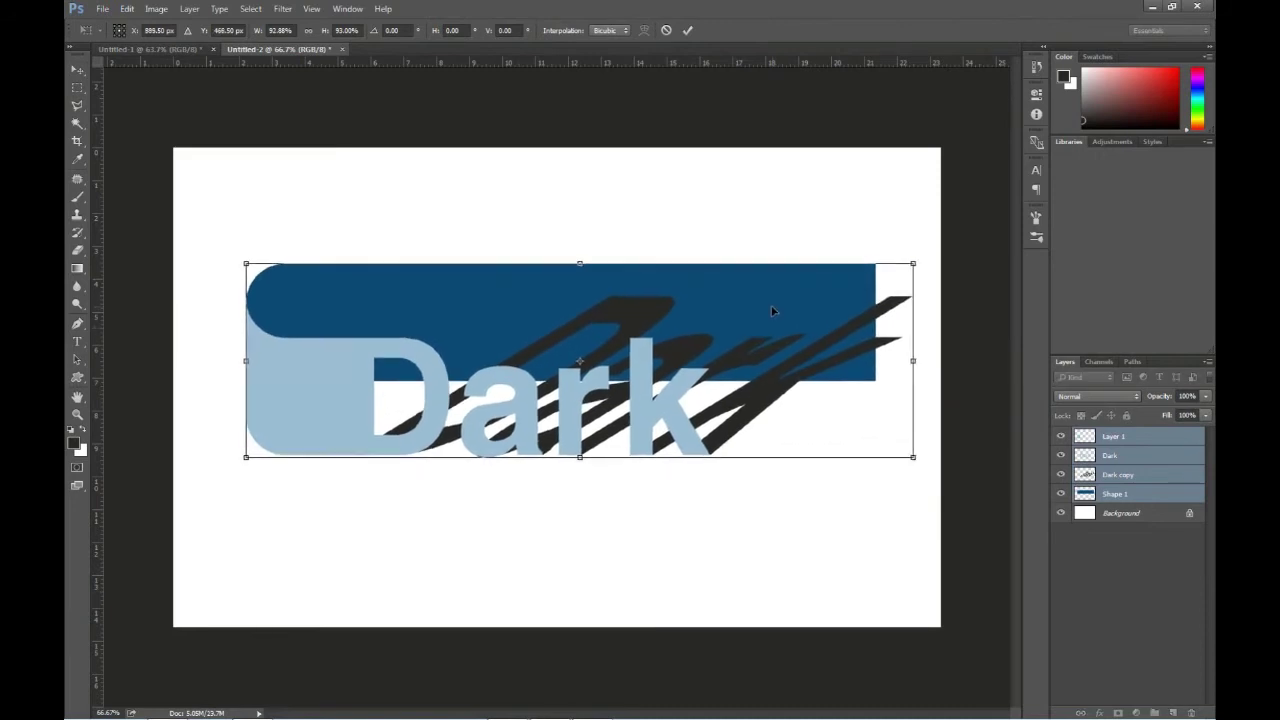
pyautogui.press('Return')
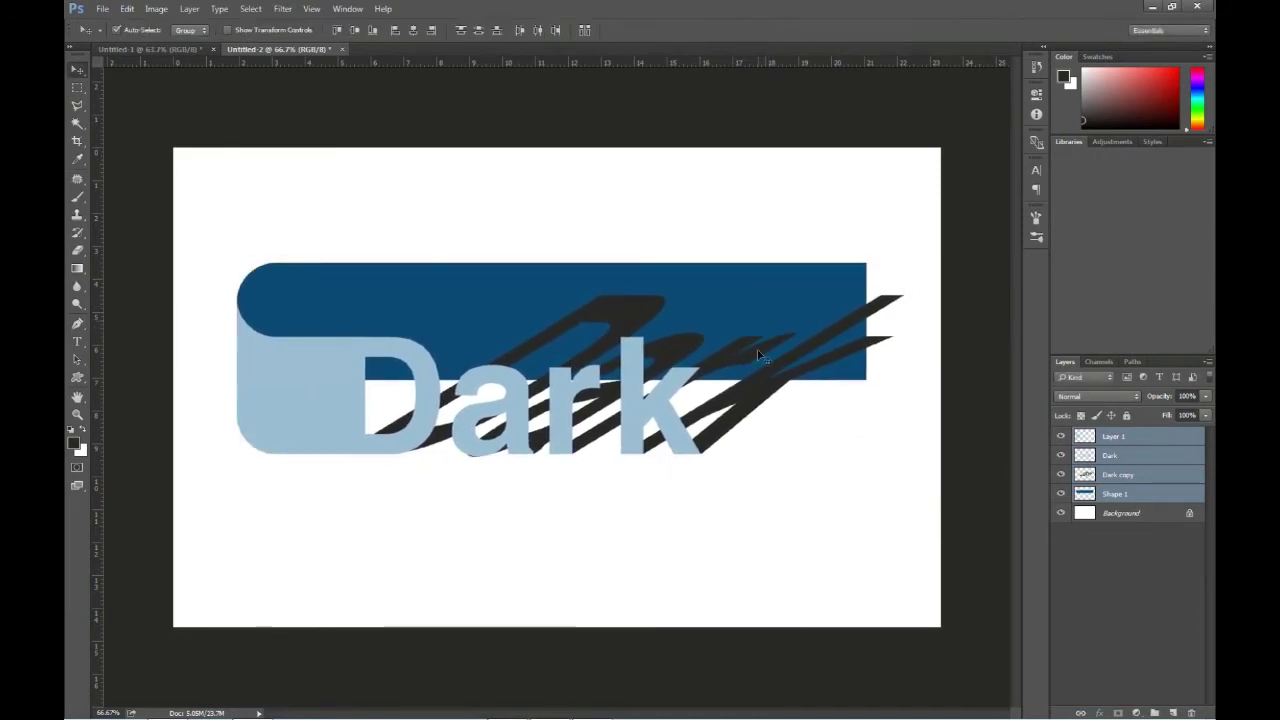
# Step: Marquee the upper part of the Dark copy shadow and transform it into upright letters
pyautogui.keyDown('ctrl'); pyautogui.click(760, 395); pyautogui.keyUp('ctrl')
pyautogui.press('m')
pyautogui.moveTo(270, 216); pyautogui.dragTo(924, 380)
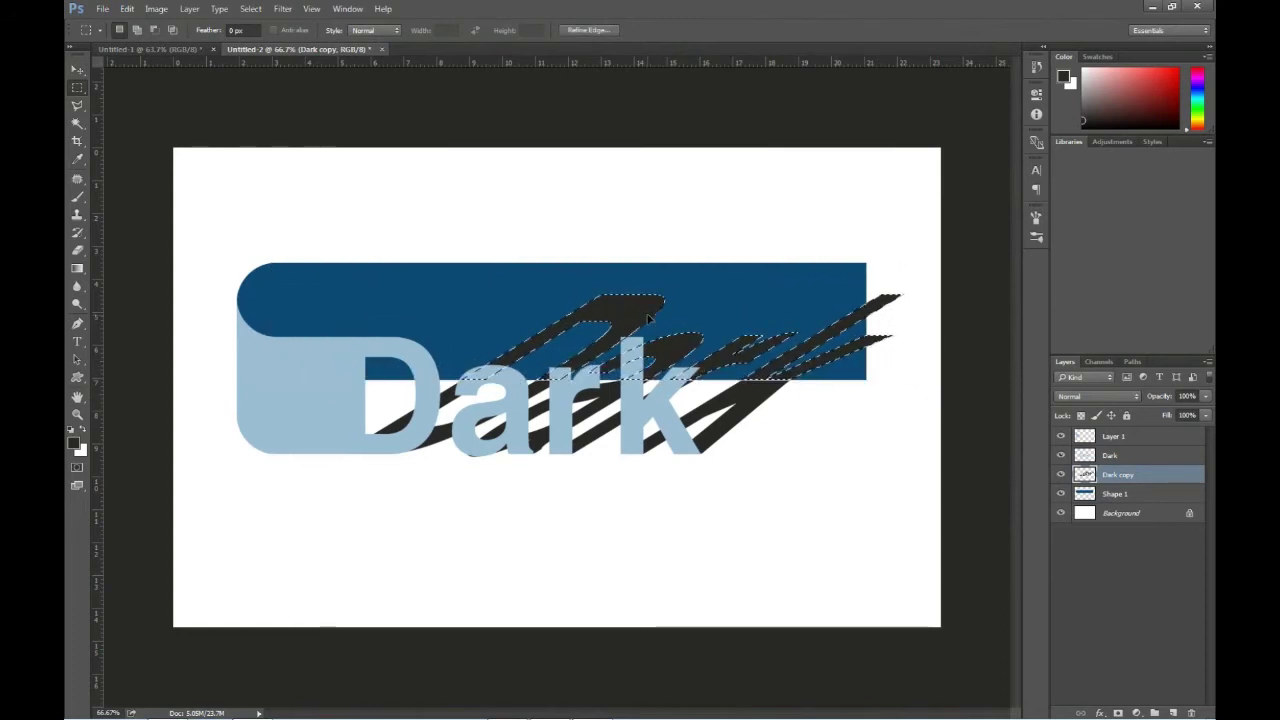
pyautogui.hotkey('ctrl', 't')
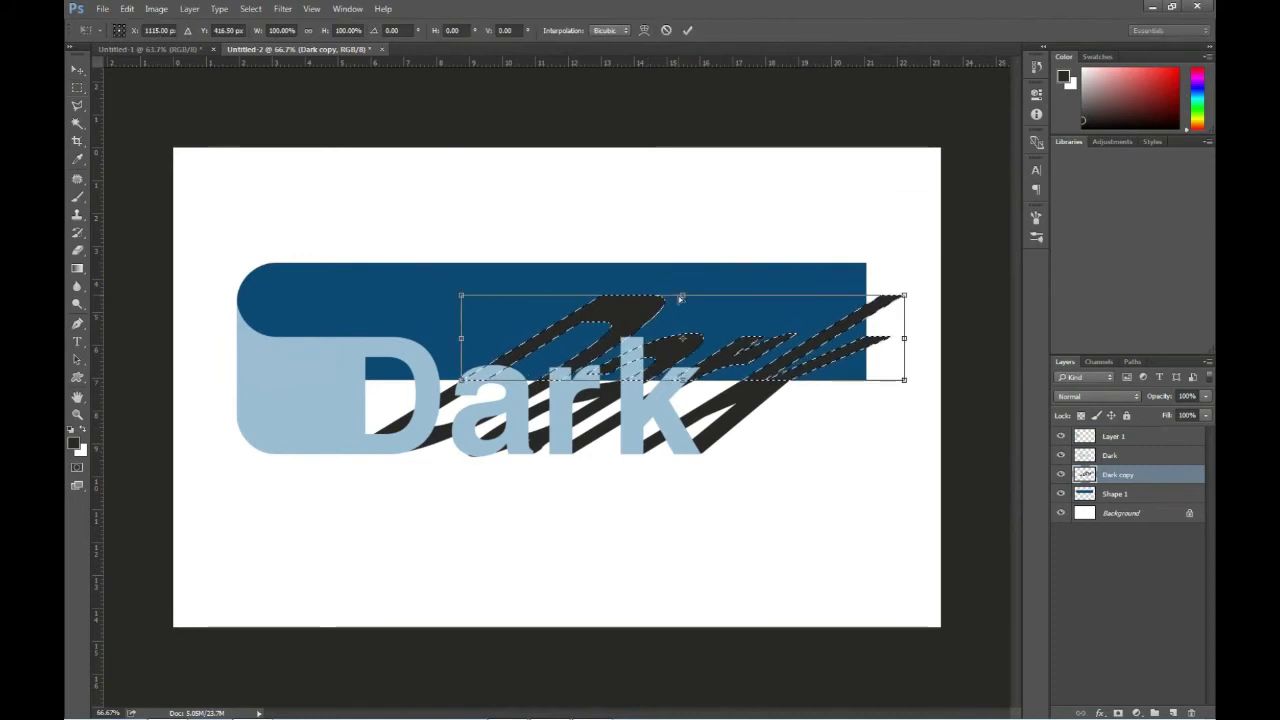
pyautogui.moveTo(680, 294); pyautogui.dragTo(544, 280)
pyautogui.hotkey('ctrl', 'z')
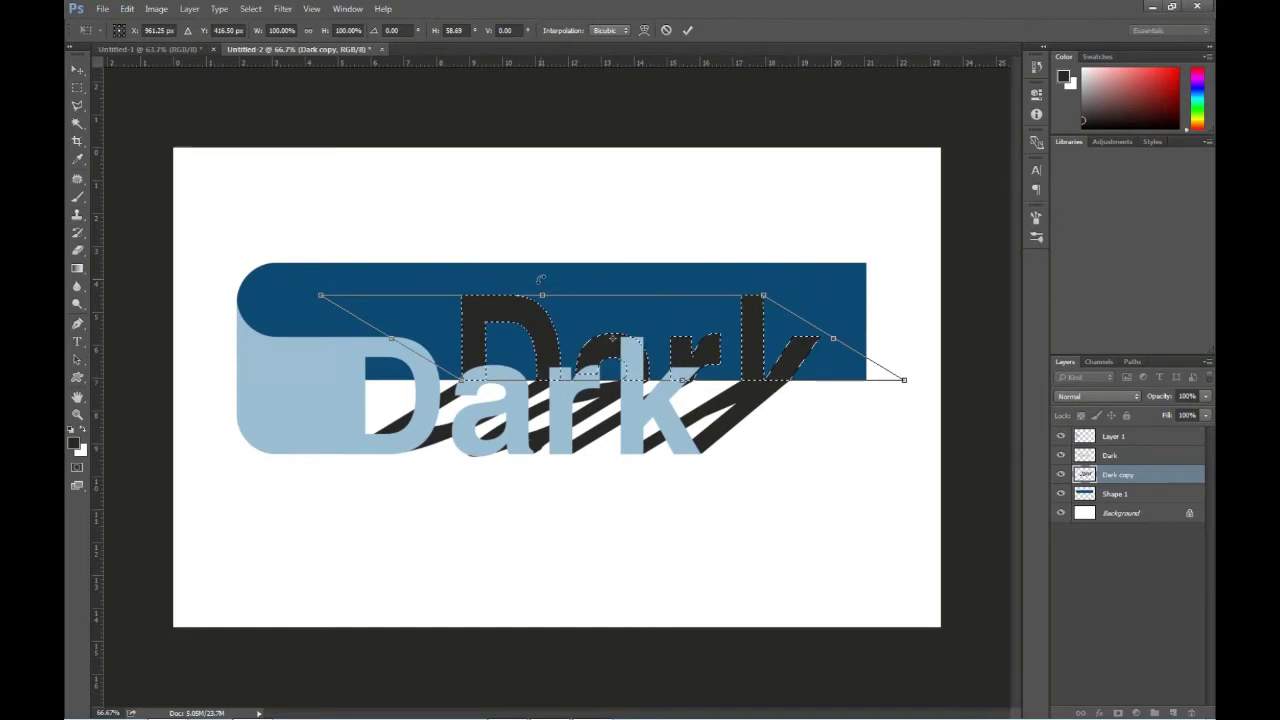
pyautogui.moveTo(541, 284); pyautogui.dragTo(545, 274)
pyautogui.press('Escape')
pyautogui.hotkey('ctrl', 't')
pyautogui.moveTo(640, 296); pyautogui.dragTo(643, 271)
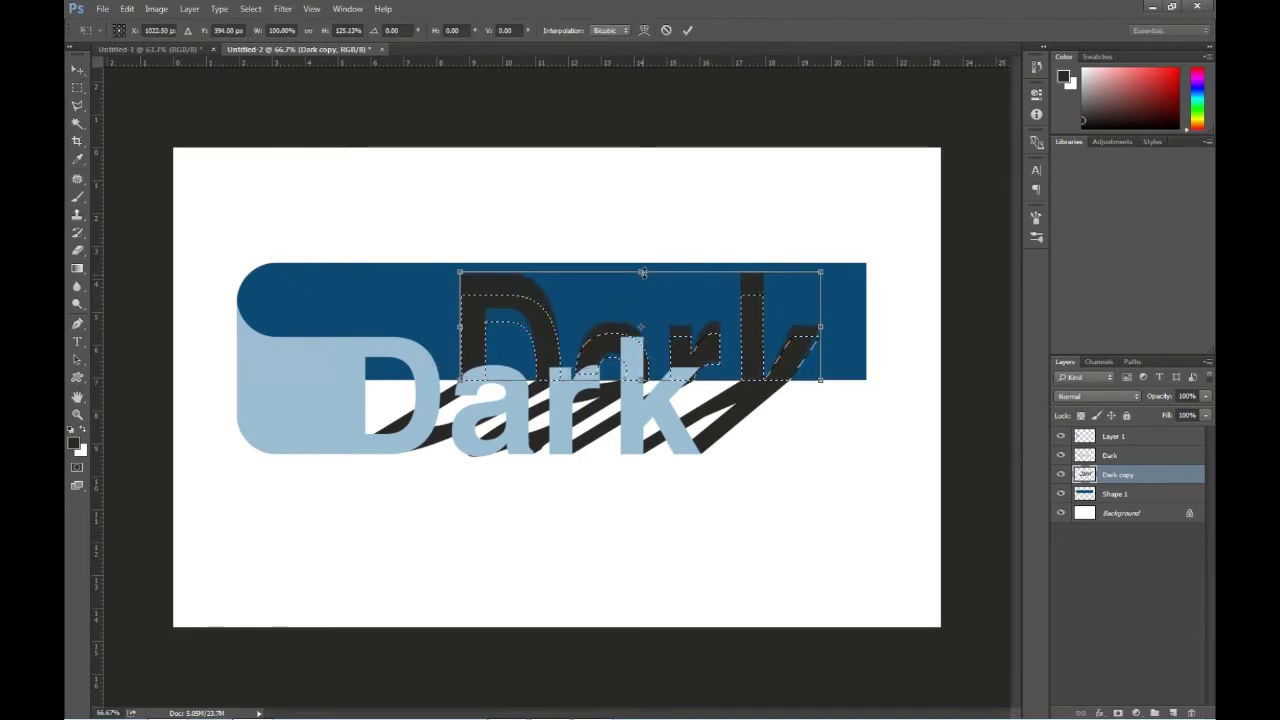
pyautogui.press('Return')
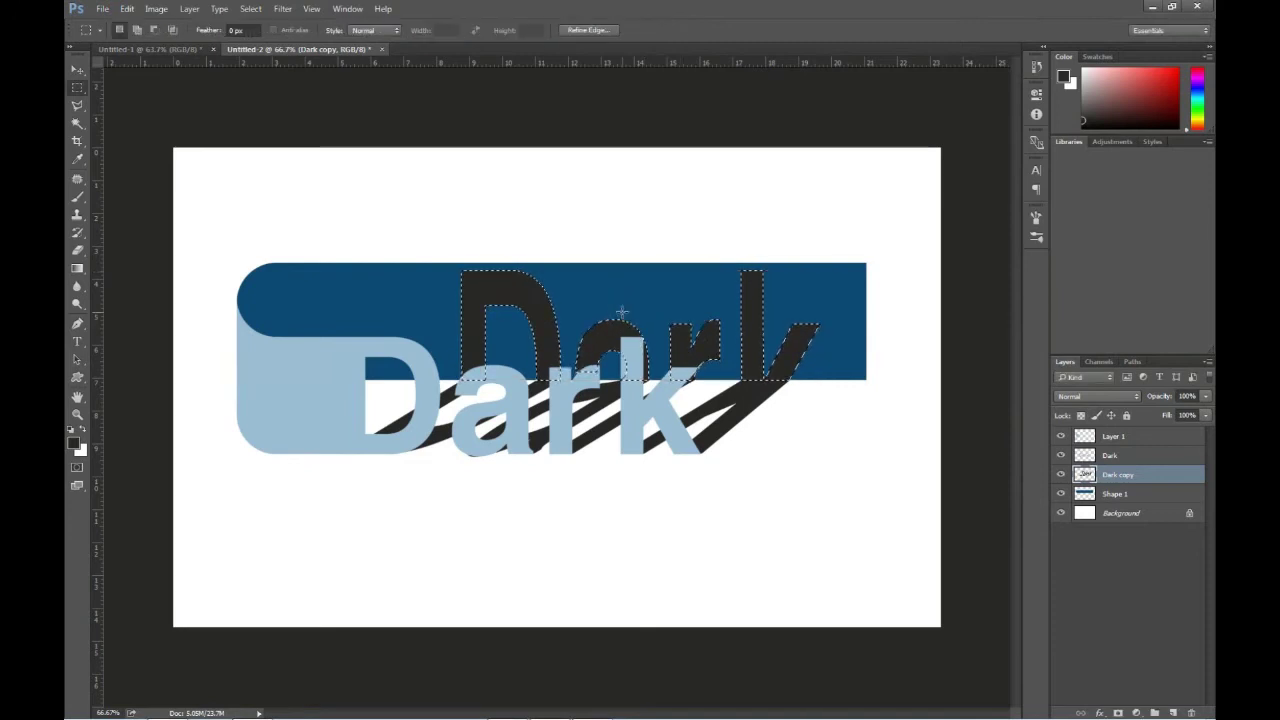
# Step: Copy the upright letters to a new Layer 2 and shift it up and right
pyautogui.hotkey('ctrl', 'shift', 'j')
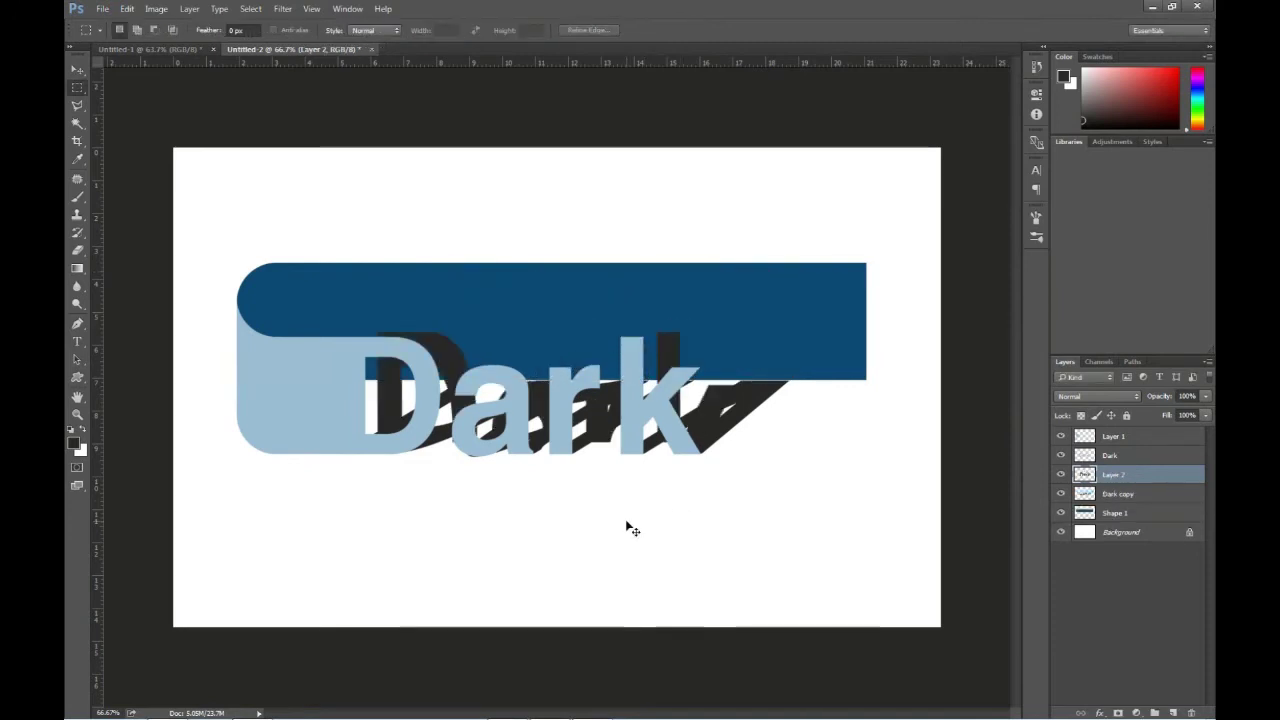
pyautogui.press('v')
pyautogui.moveTo(668, 350); pyautogui.dragTo(752, 294)
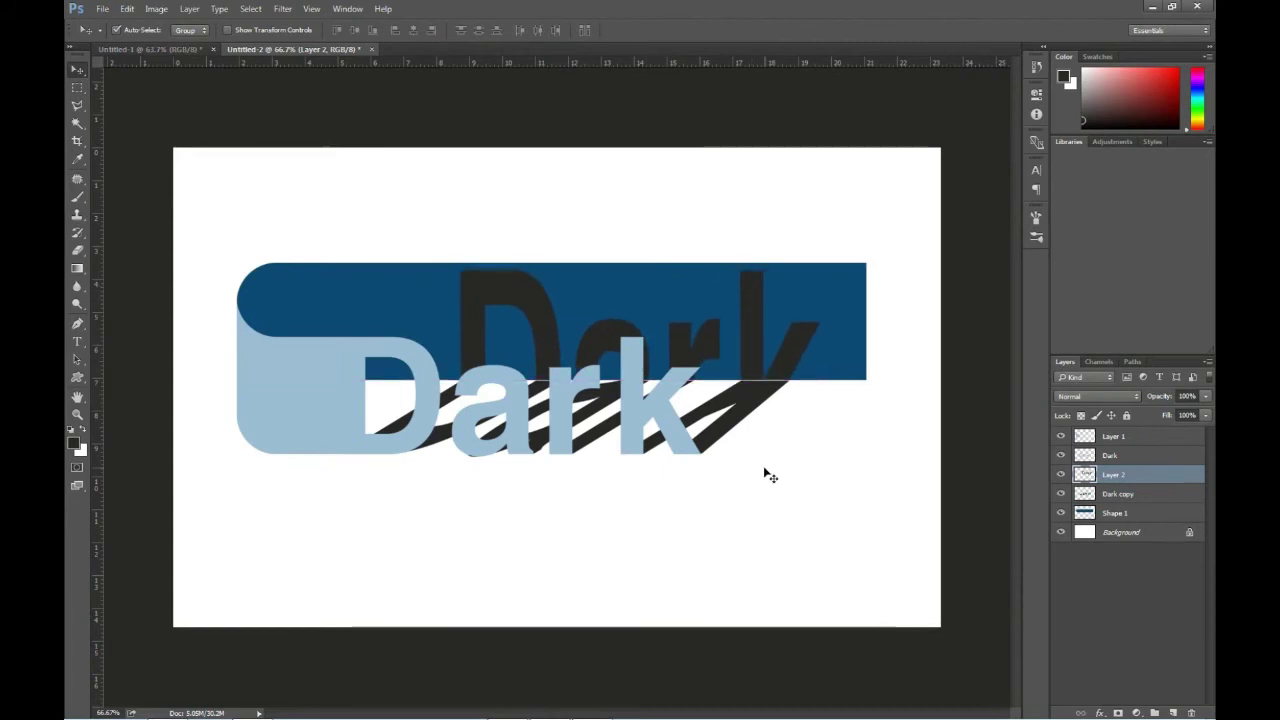
# Step: Lower the Dark copy layer's Fill so the slanted shadow stripes turn grey
pyautogui.hotkey('alt', '[')
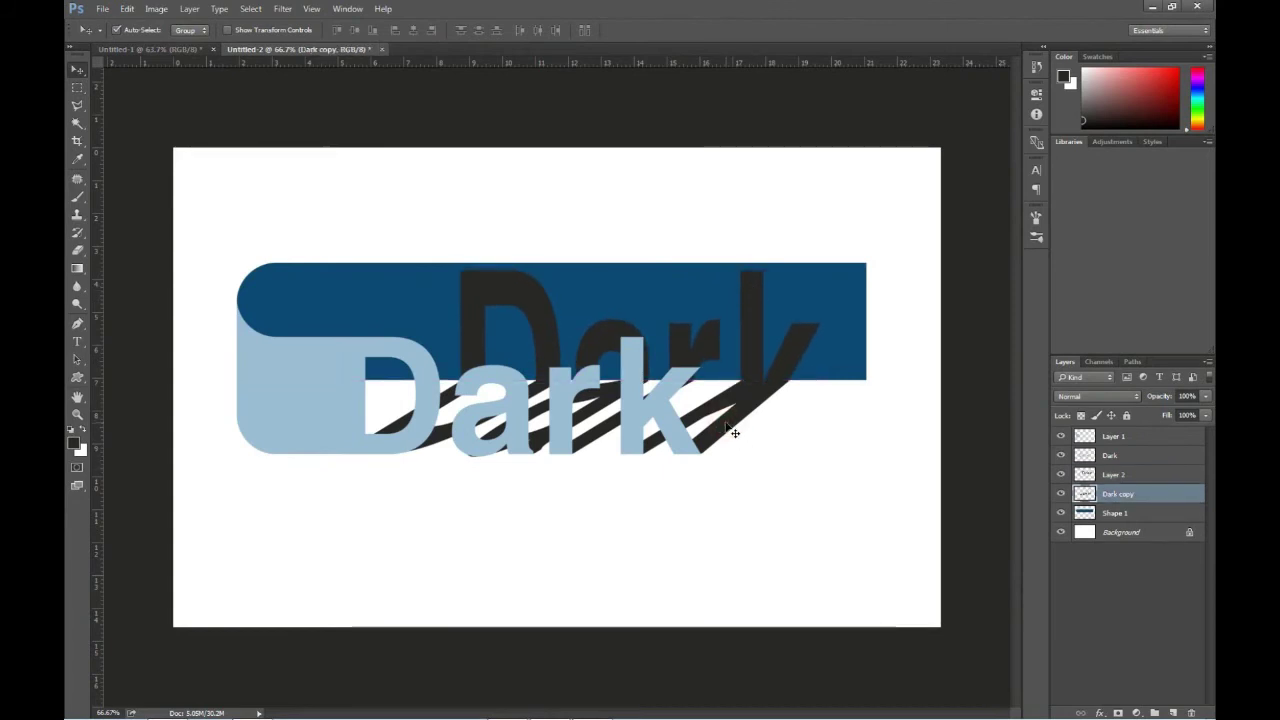
pyautogui.click(1205, 415)
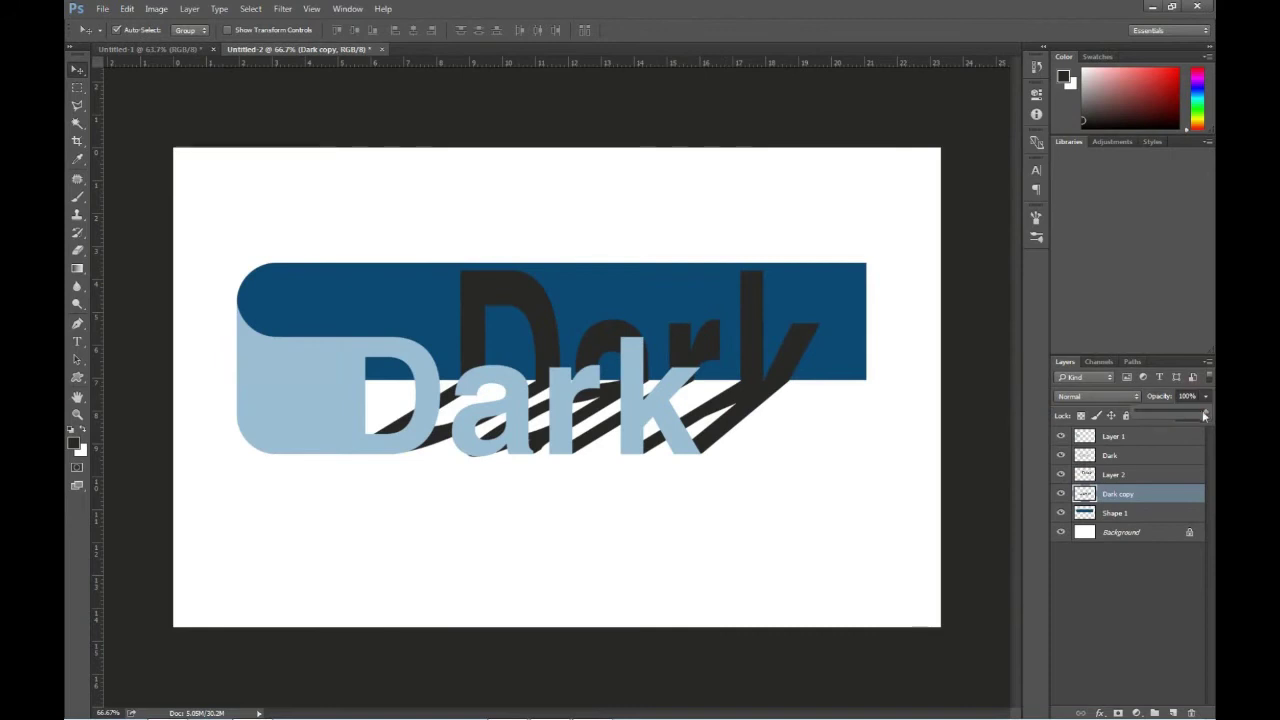
pyautogui.moveTo(1192, 416)
pyautogui.mouseDown()
pyautogui.moveTo(1162, 416)
pyautogui.moveTo(1178, 416)
pyautogui.mouseUp()
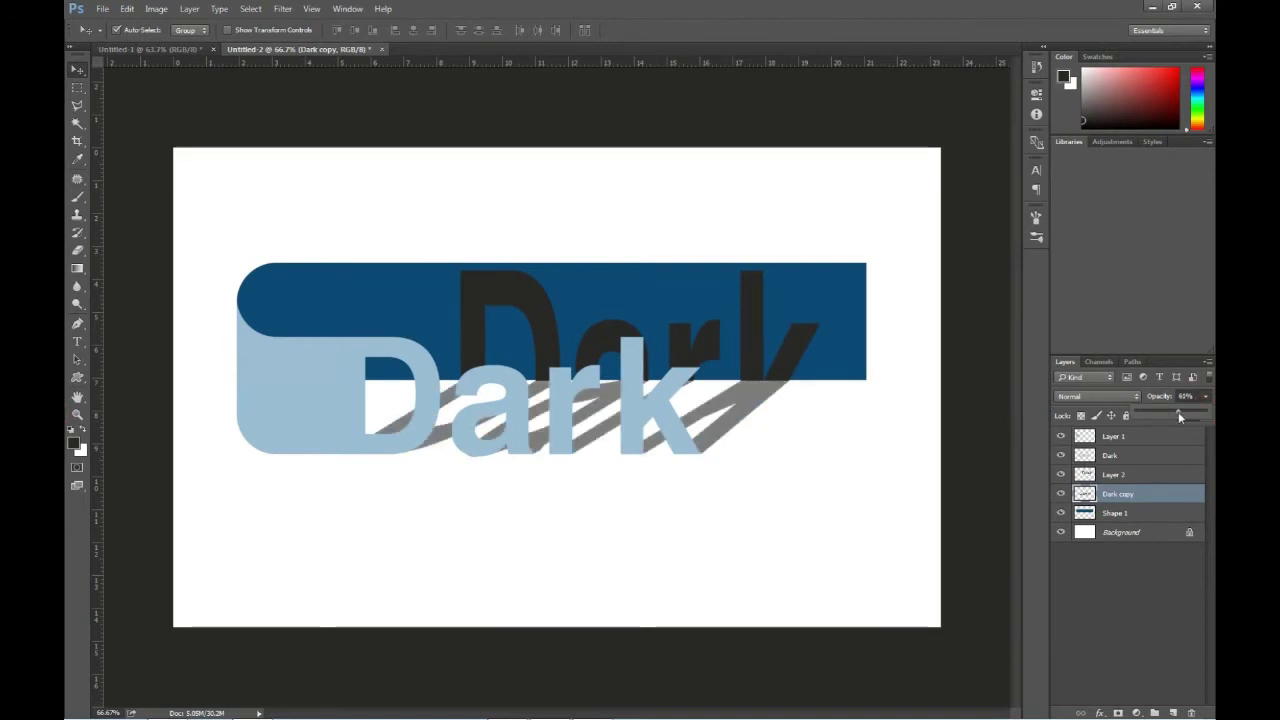
# Step: Set Layer 2's upright shadow letters to 63% opacity
pyautogui.click(800, 348)
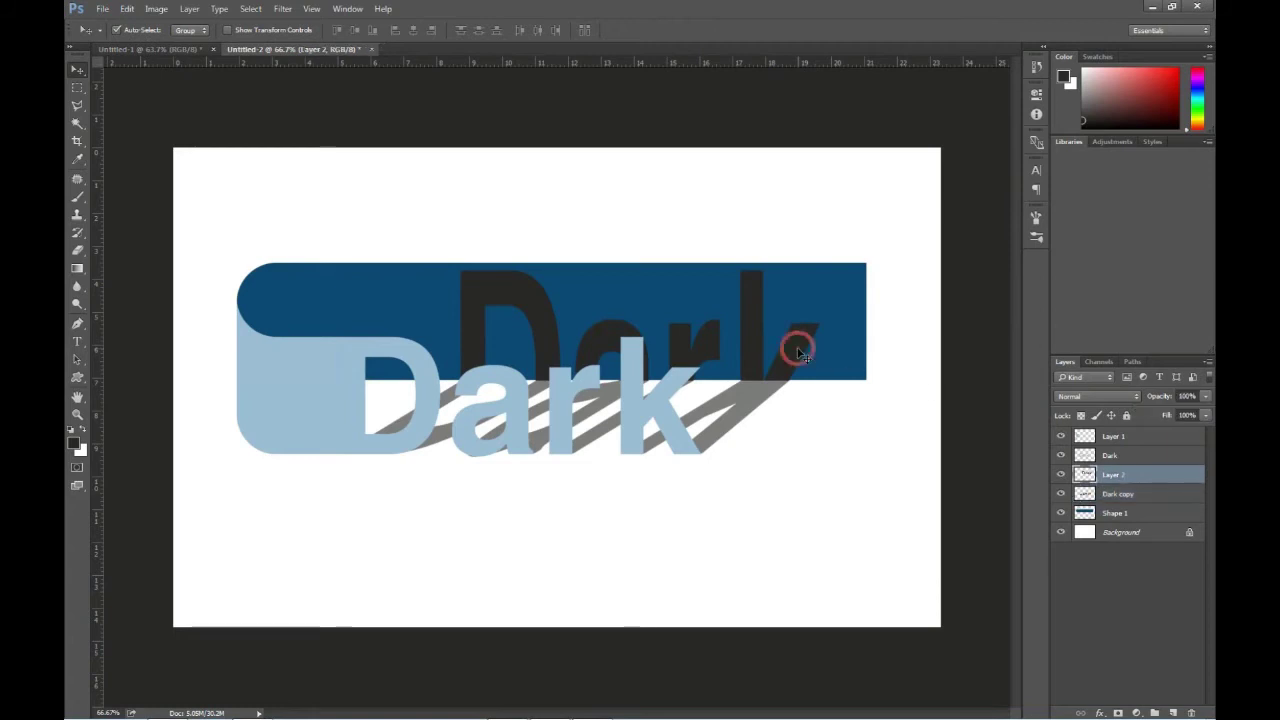
pyautogui.click(1206, 396)
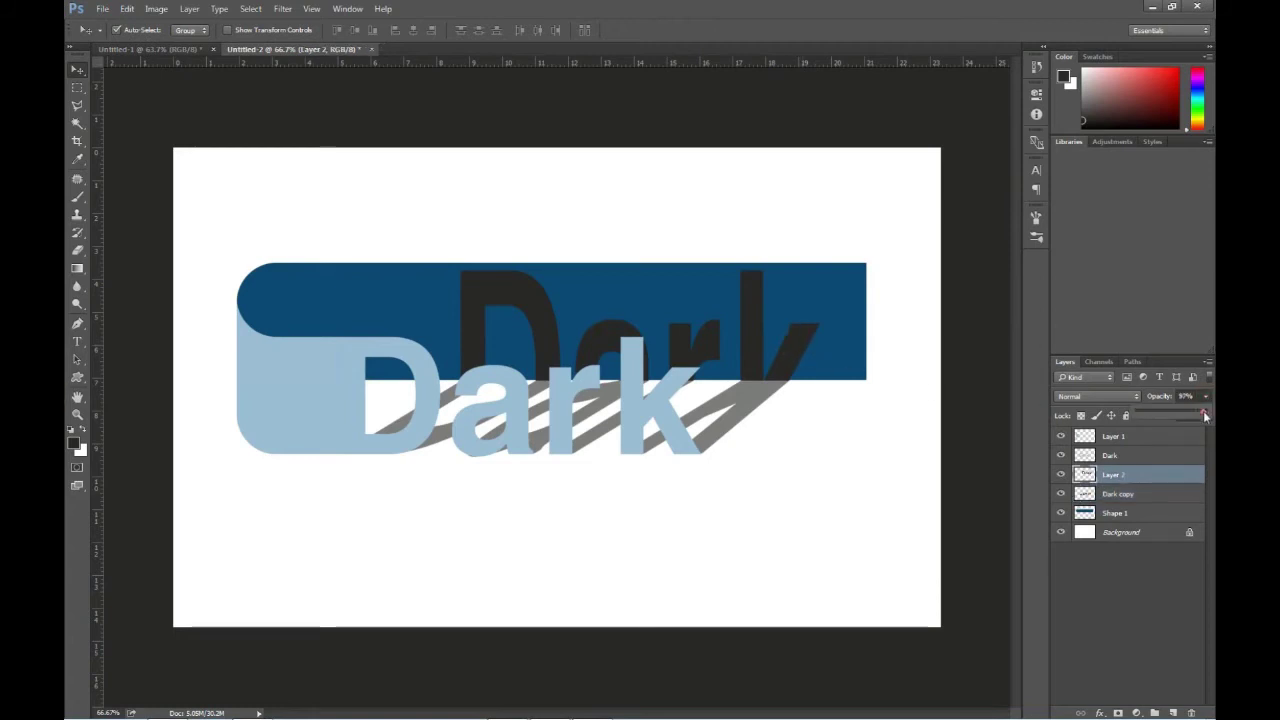
pyautogui.click(1184, 417)
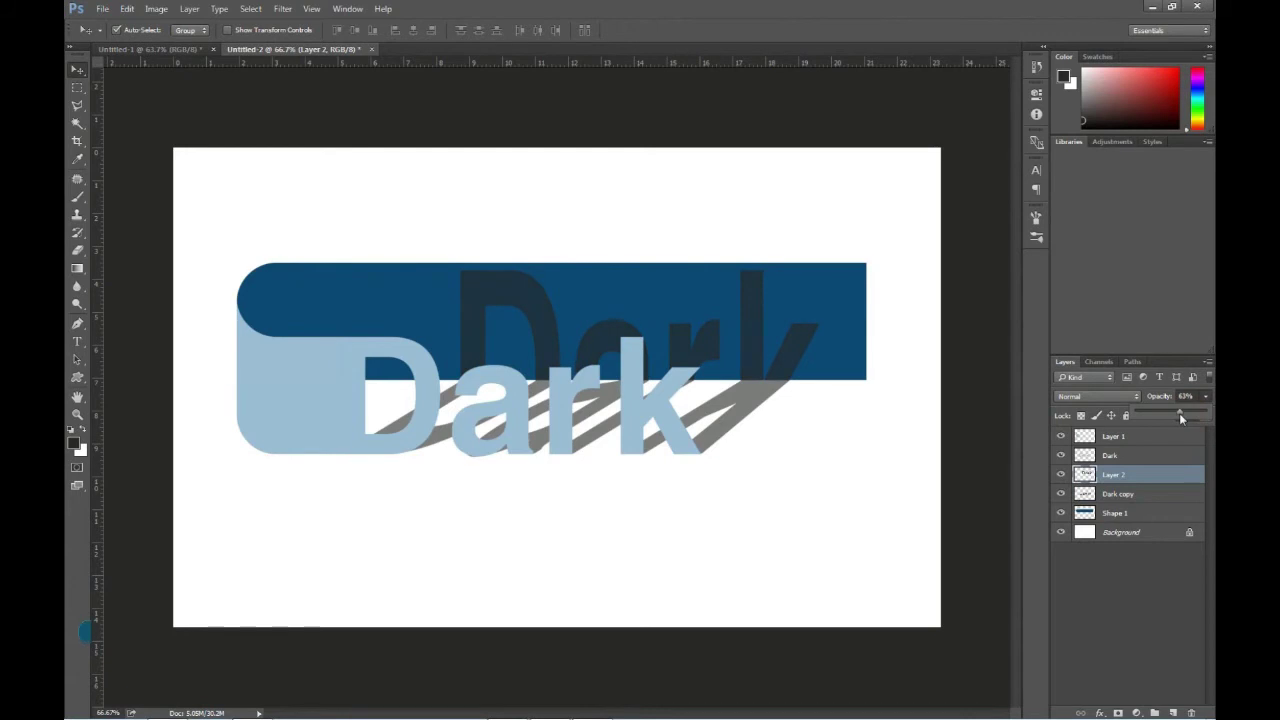
pyautogui.click(277, 14)
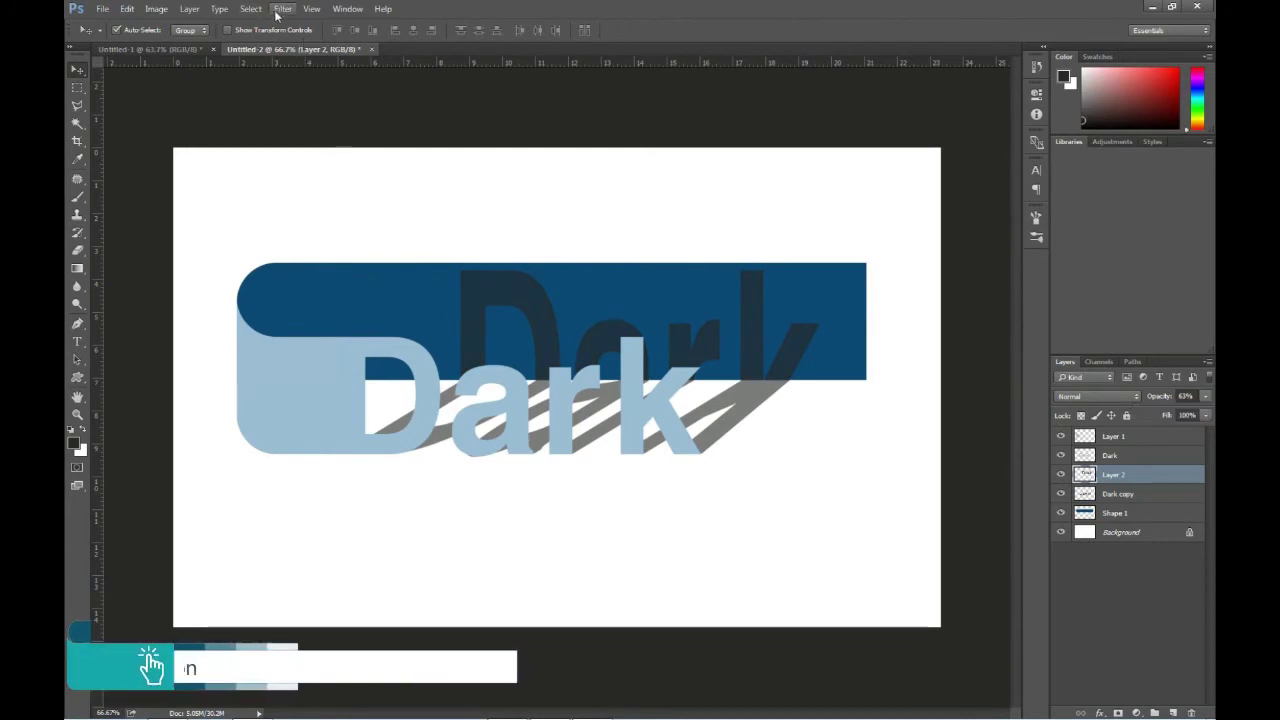
# Step: Apply a small-radius Gaussian Blur to Layer 2, then the same blur to the Dark copy shadow
pyautogui.click(495, 200)
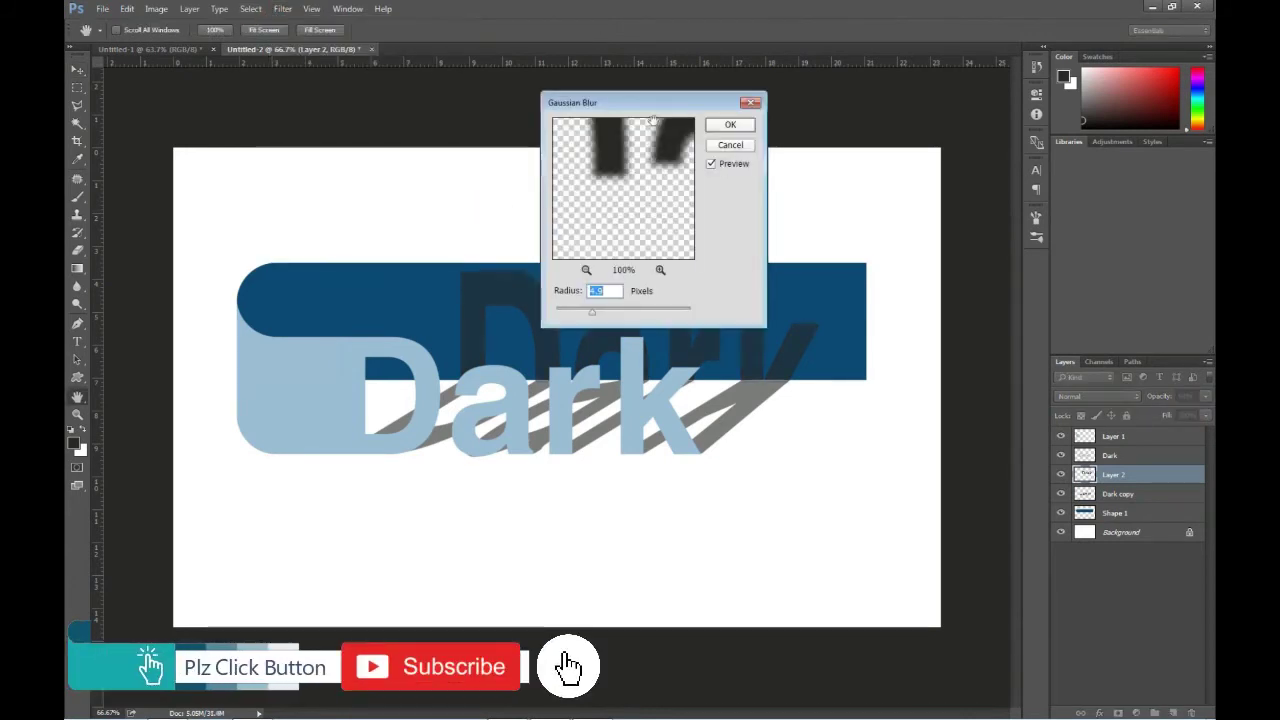
pyautogui.moveTo(660, 102); pyautogui.dragTo(290, 109)
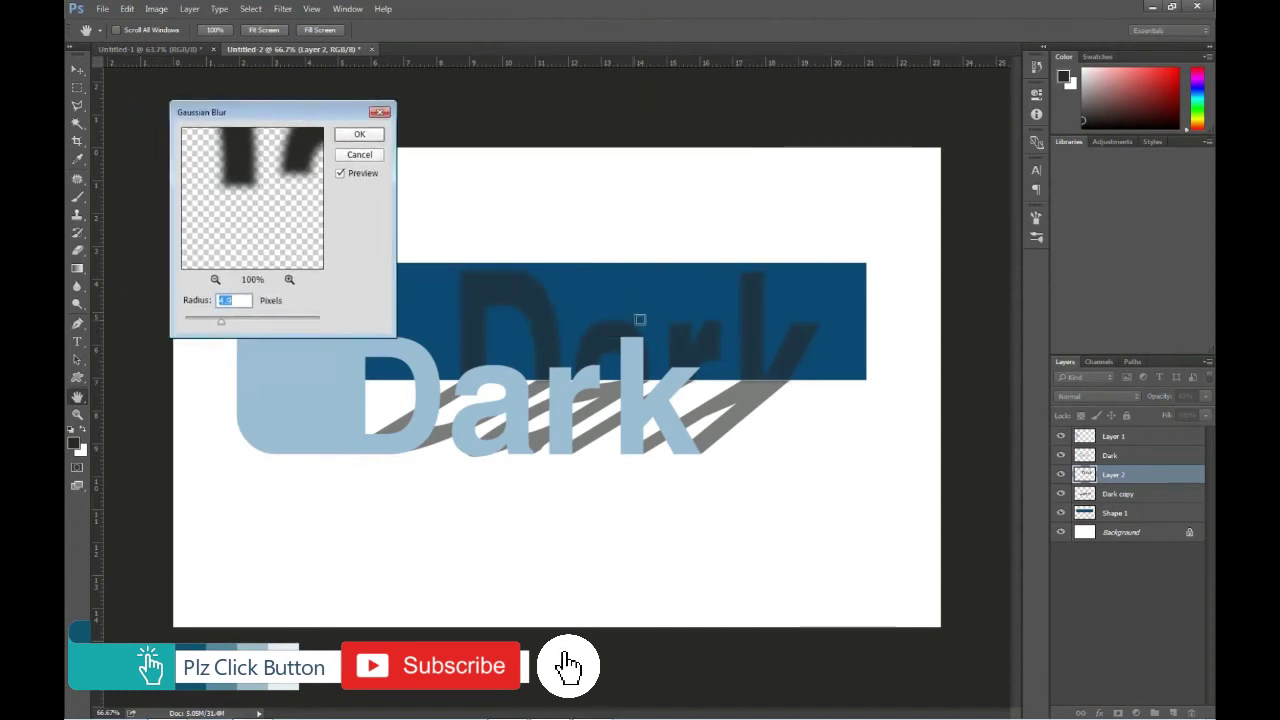
pyautogui.moveTo(216, 323); pyautogui.dragTo(213, 323)
pyautogui.click(359, 134)
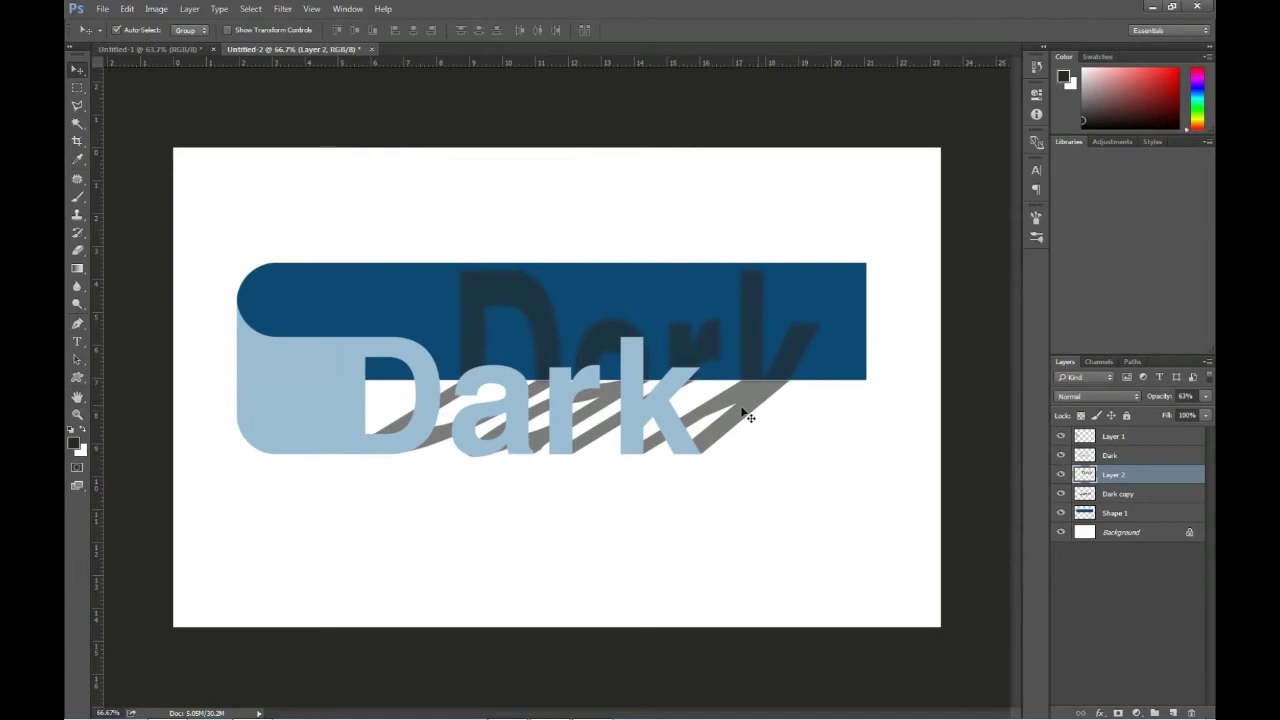
pyautogui.click(748, 415)
pyautogui.click(283, 9)
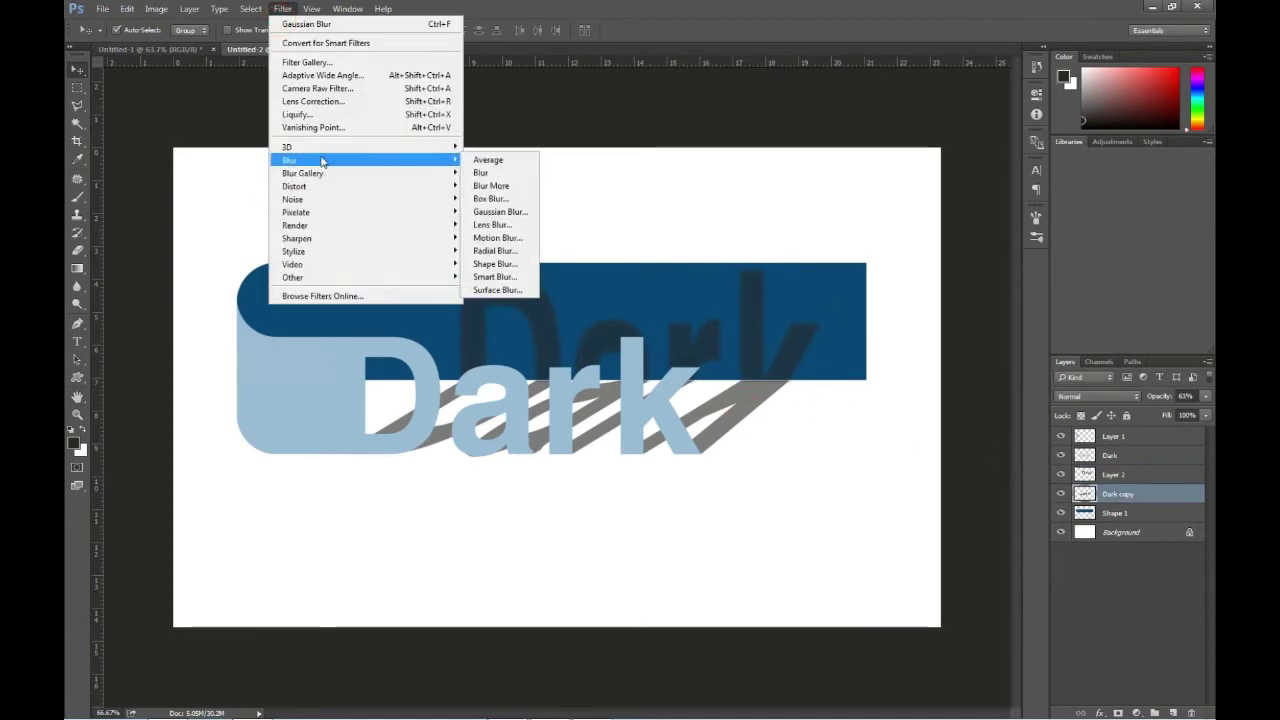
pyautogui.click(502, 213)
pyautogui.click(359, 135)
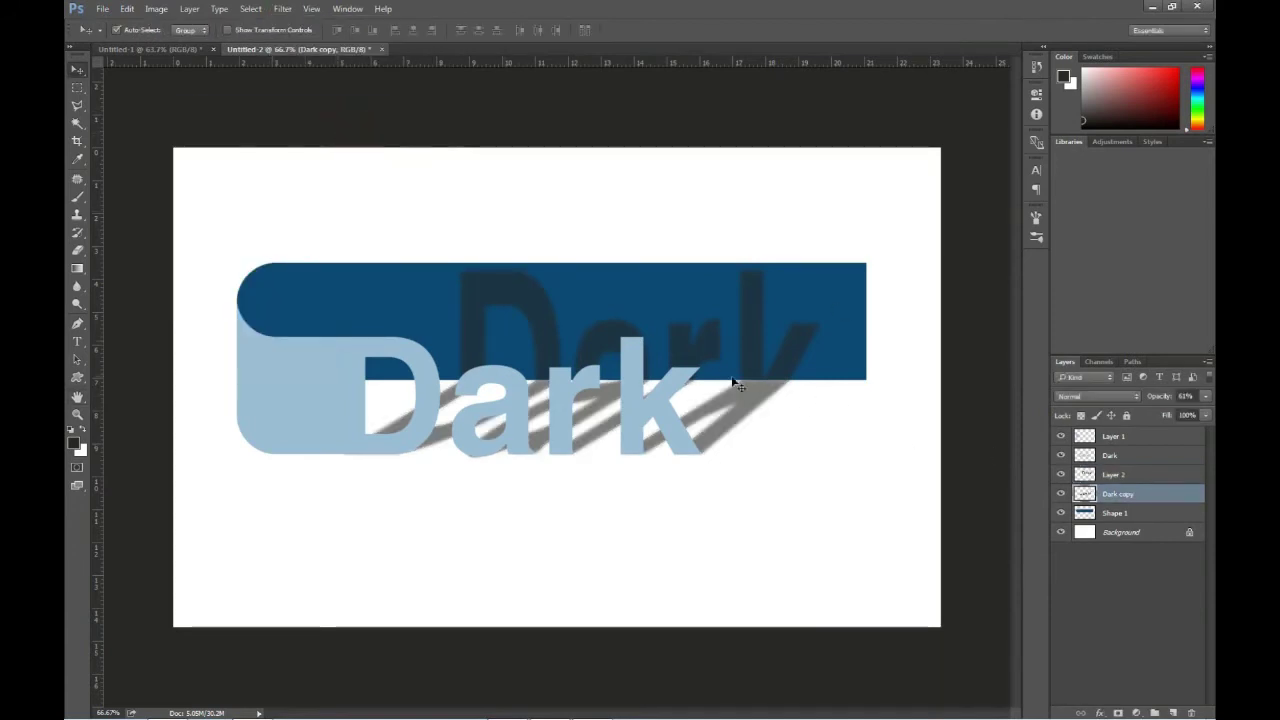
# Step: Nudge the blue banner shape slightly down, then select the Dark text and zoom out
pyautogui.click(820, 369)
pyautogui.moveTo(820, 371); pyautogui.dragTo(824, 373)
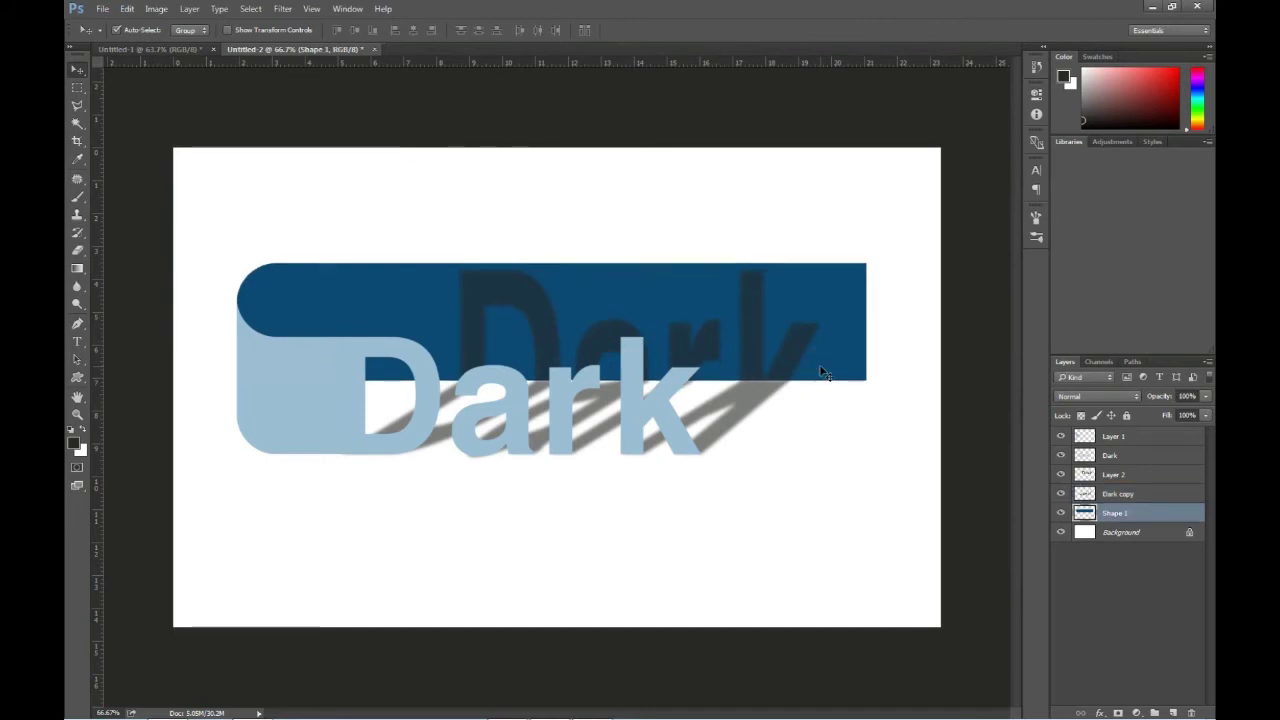
pyautogui.click(674, 425)
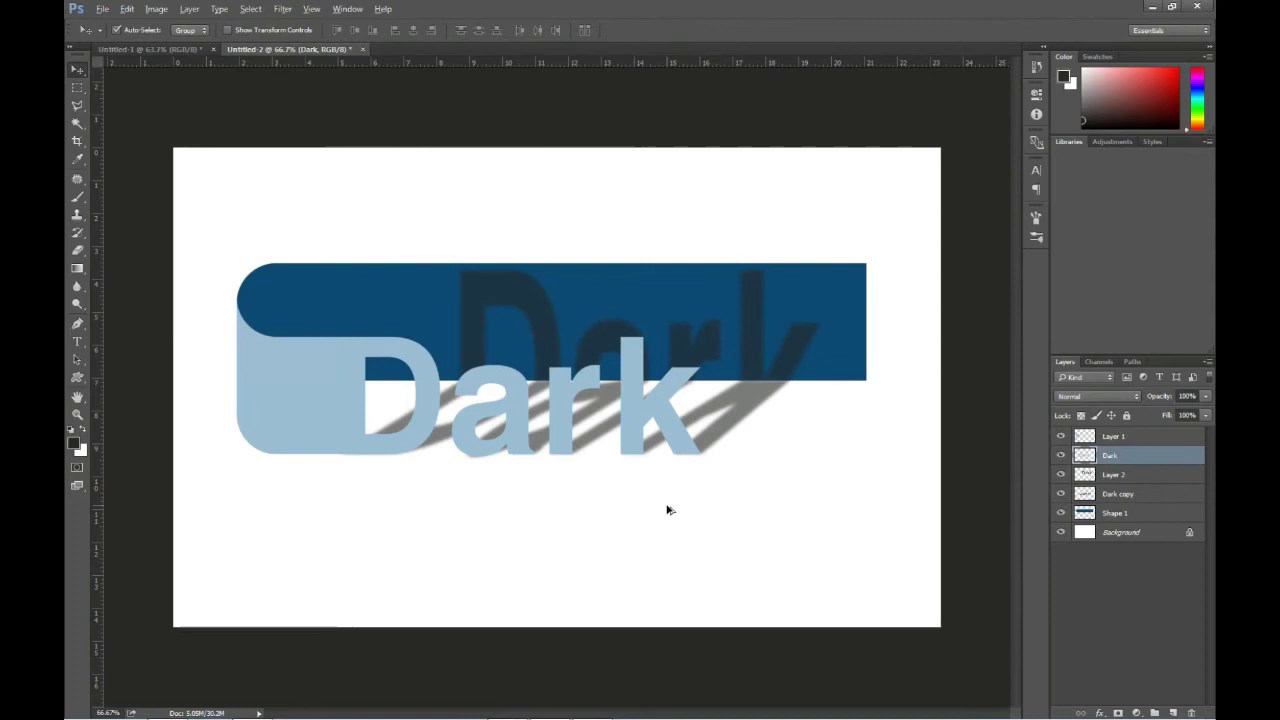
pyautogui.hotkey('ctrl', '-')
pyautogui.hotkey('ctrl', '-')
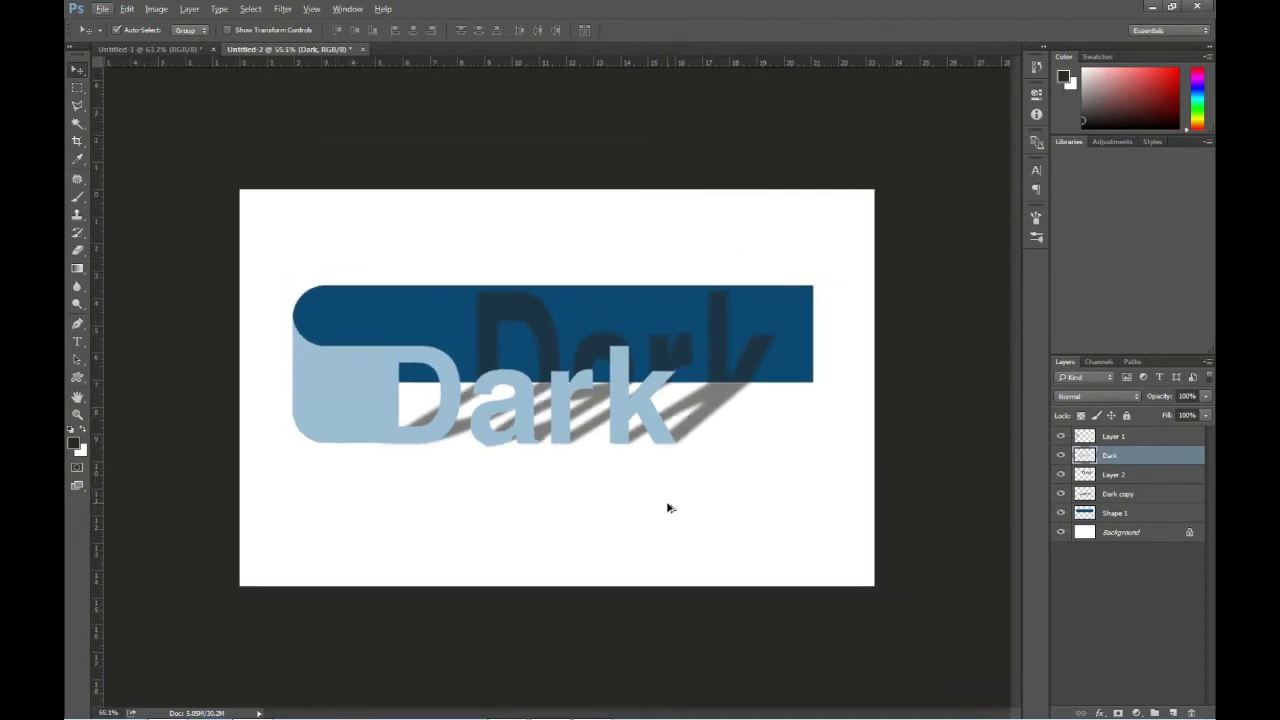
# Step: Make the Background layer active and draw a first blue gradient diagonally across it
pyautogui.click(414, 309)
pyautogui.rightClick(350, 242)
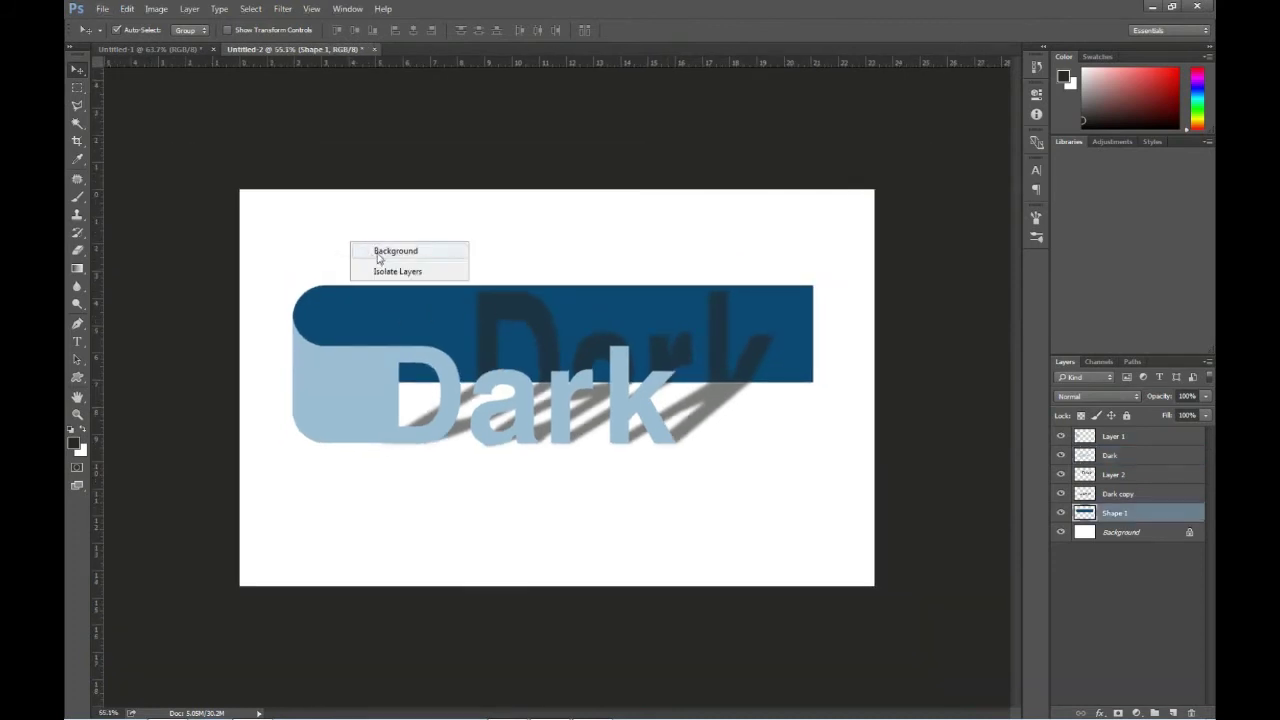
pyautogui.click(378, 252)
pyautogui.click(77, 270)
pyautogui.click(128, 30)
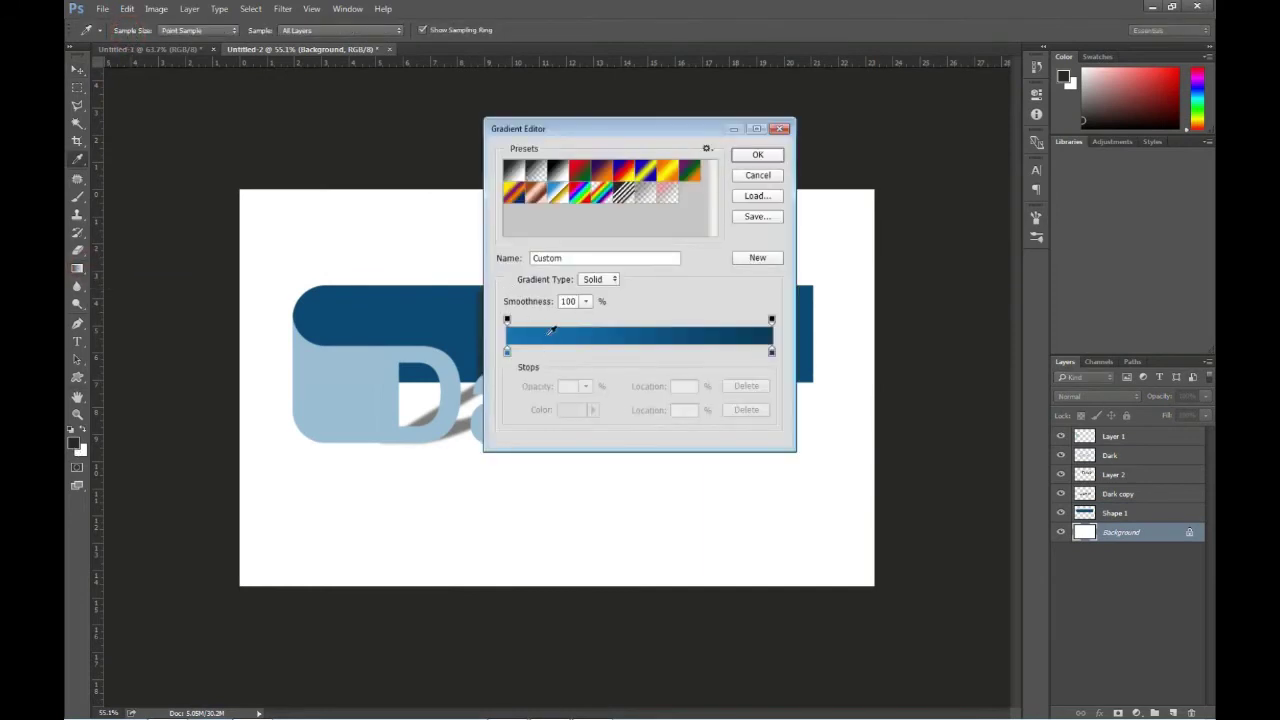
pyautogui.click(737, 158)
pyautogui.moveTo(509, 446); pyautogui.dragTo(558, 346)
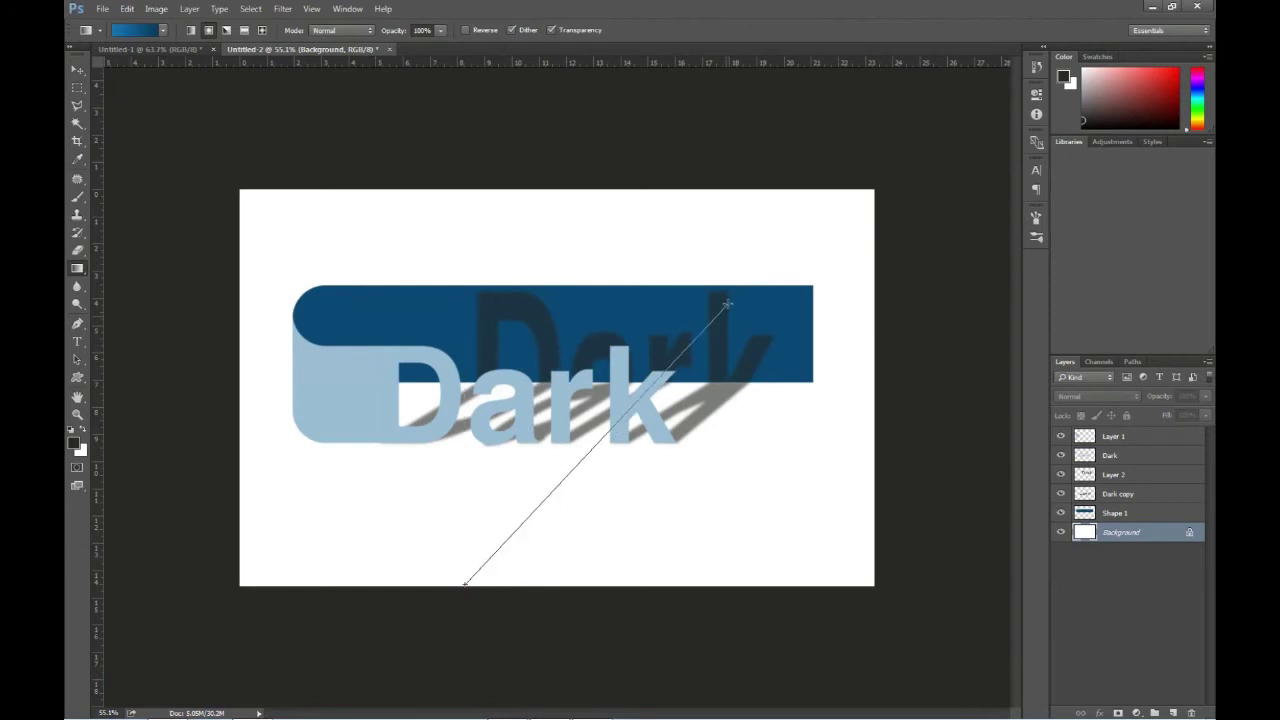
pyautogui.moveTo(446, 477); pyautogui.dragTo(775, 287)
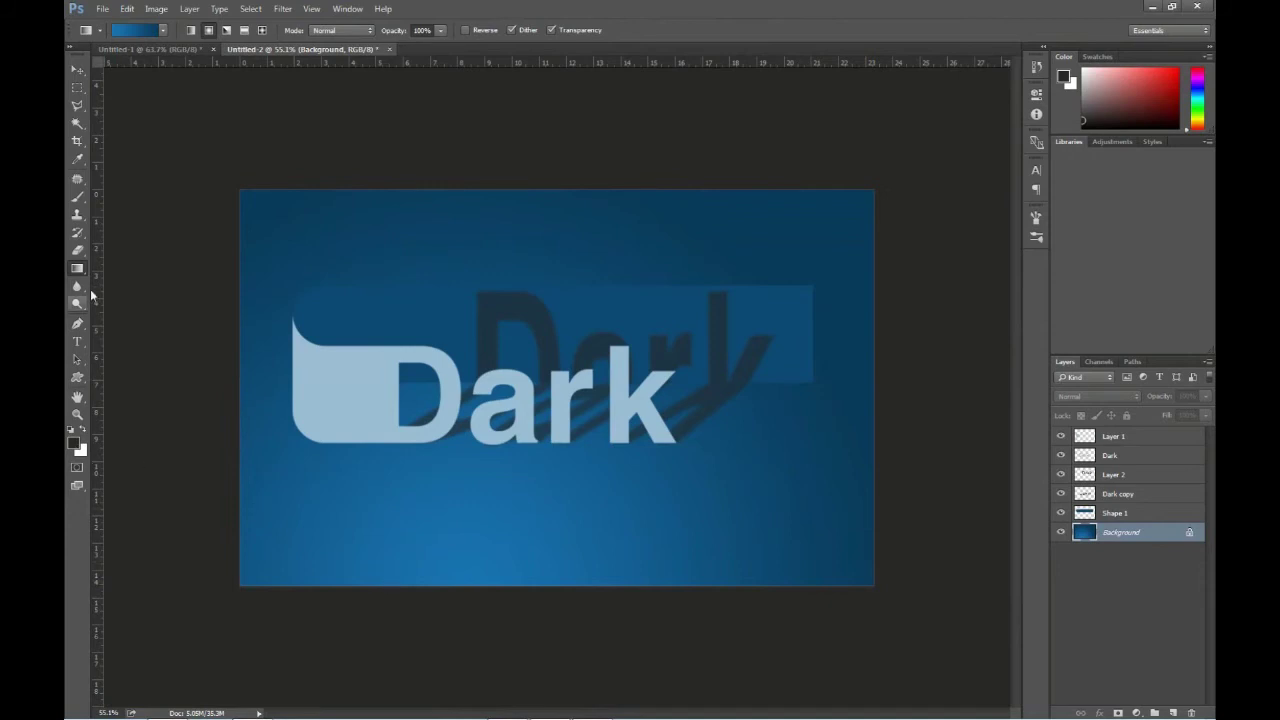
# Step: Edit the gradient so a light blue stop sits at 28% instead of 8%
pyautogui.click(143, 30)
pyautogui.moveTo(520, 352); pyautogui.dragTo(527, 352)
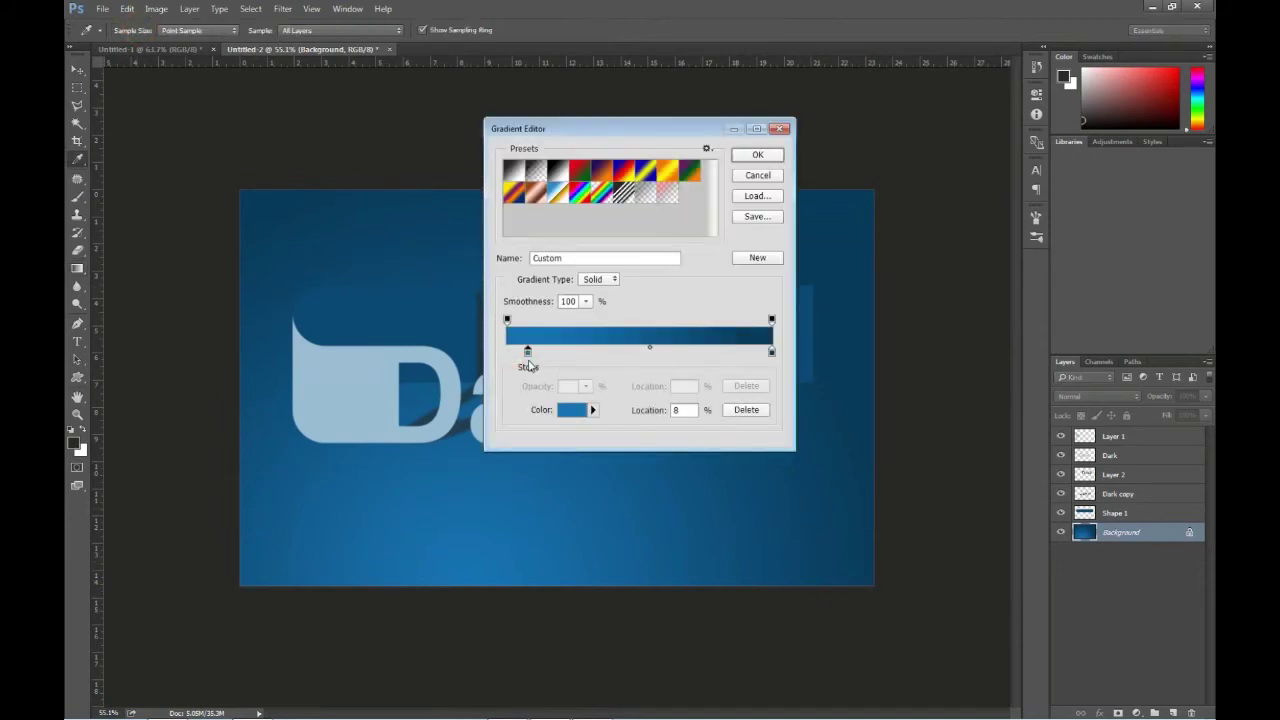
pyautogui.click(566, 413)
pyautogui.click(737, 163)
pyautogui.click(922, 134)
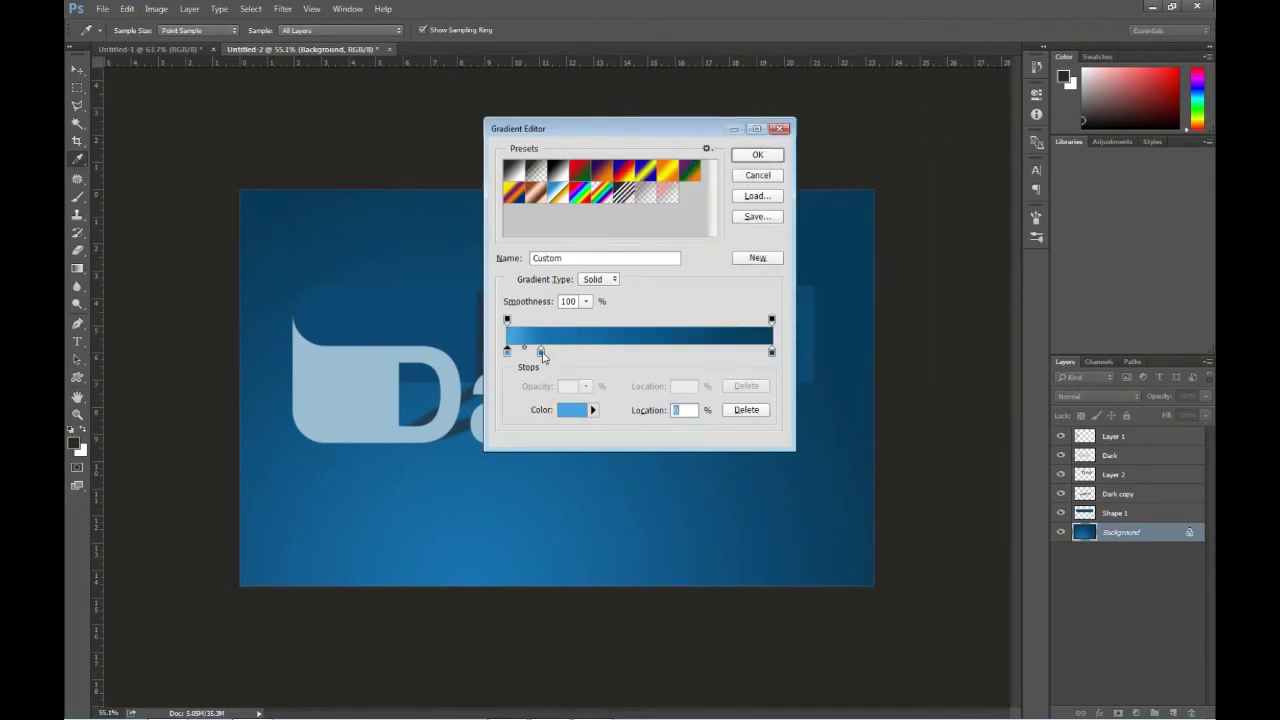
pyautogui.moveTo(541, 353); pyautogui.dragTo(582, 353)
pyautogui.click(757, 154)
# Step: Redraw the radial gradient upward from the canvas bottom centre, then return to the Move tool
pyautogui.moveTo(447, 585); pyautogui.dragTo(761, 308)
pyautogui.moveTo(441, 584); pyautogui.dragTo(808, 238)
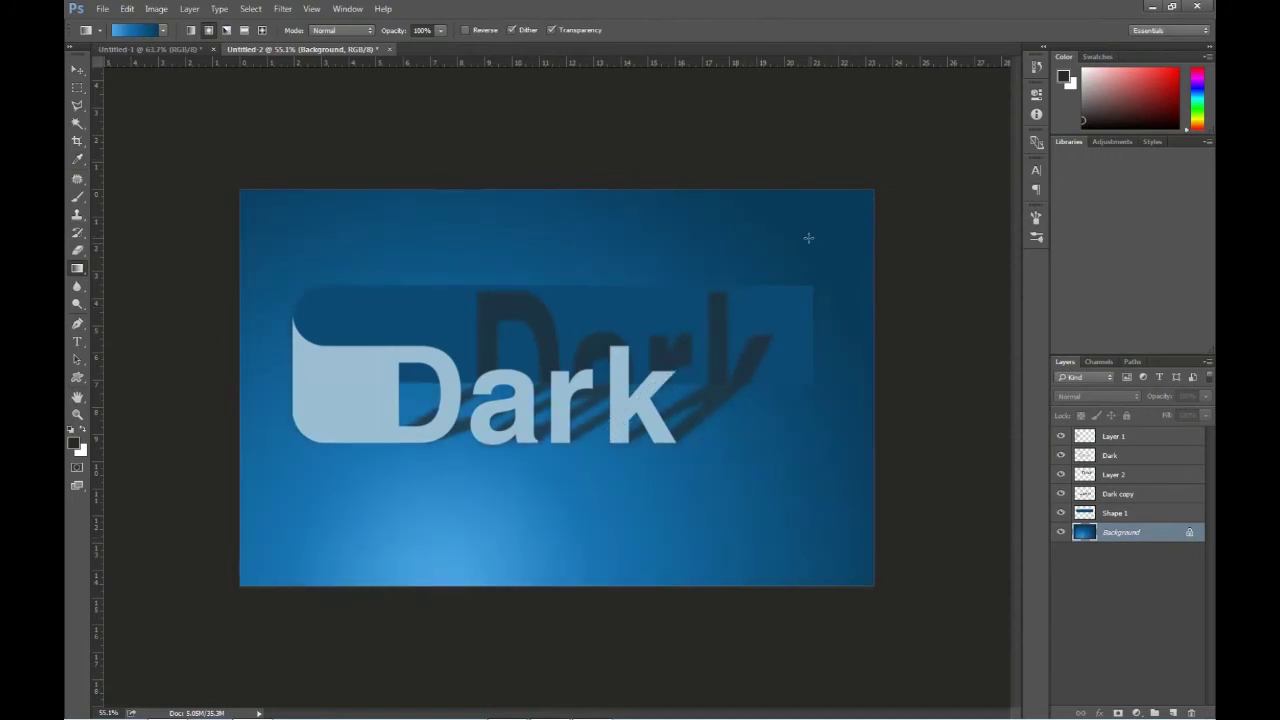
pyautogui.click(76, 72)
pyautogui.click(268, 140)
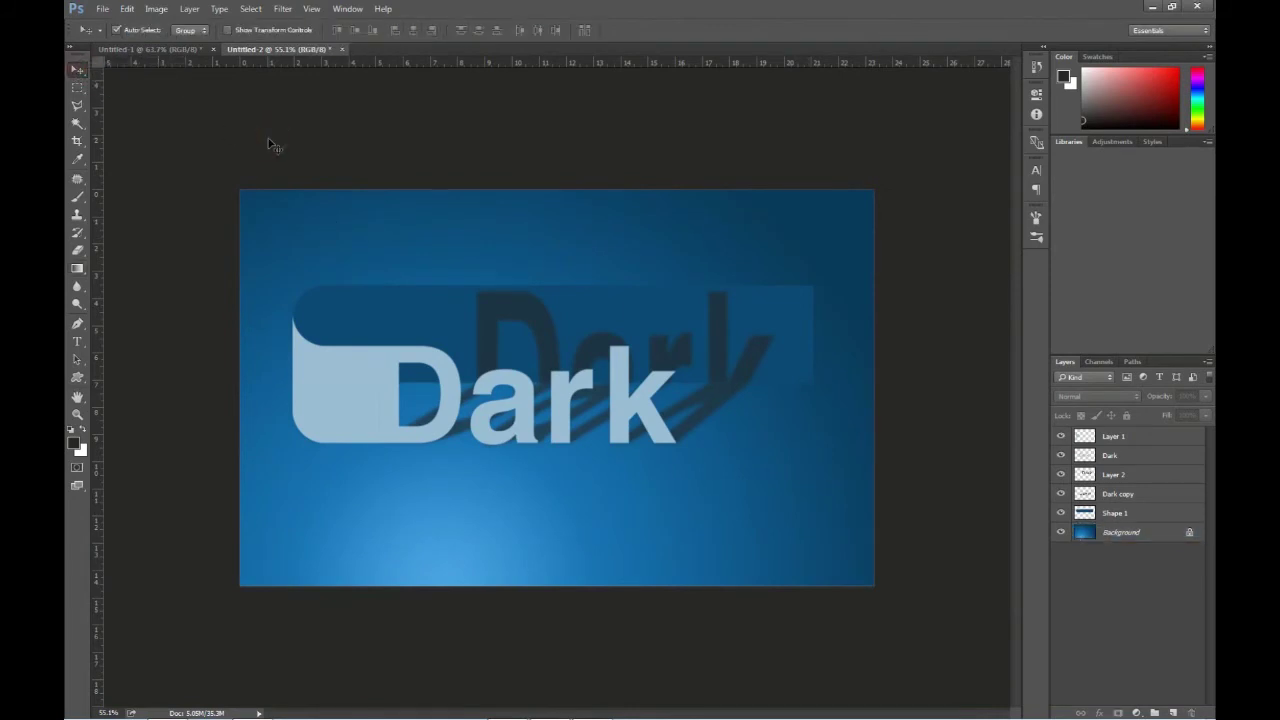
# Step: Load the Shape 1 band's selection and fill it with a dark-left, light-right blue gradient
pyautogui.click(350, 326)
pyautogui.click(77, 270)
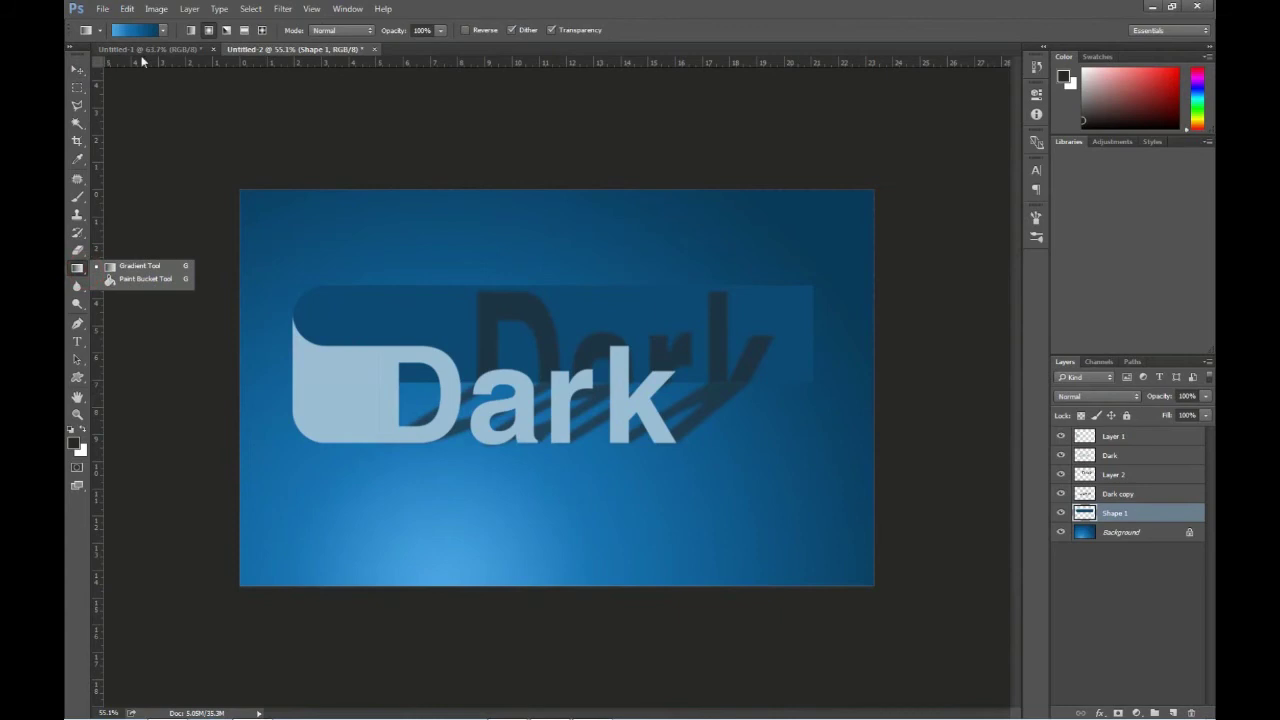
pyautogui.click(135, 30)
pyautogui.click(758, 155)
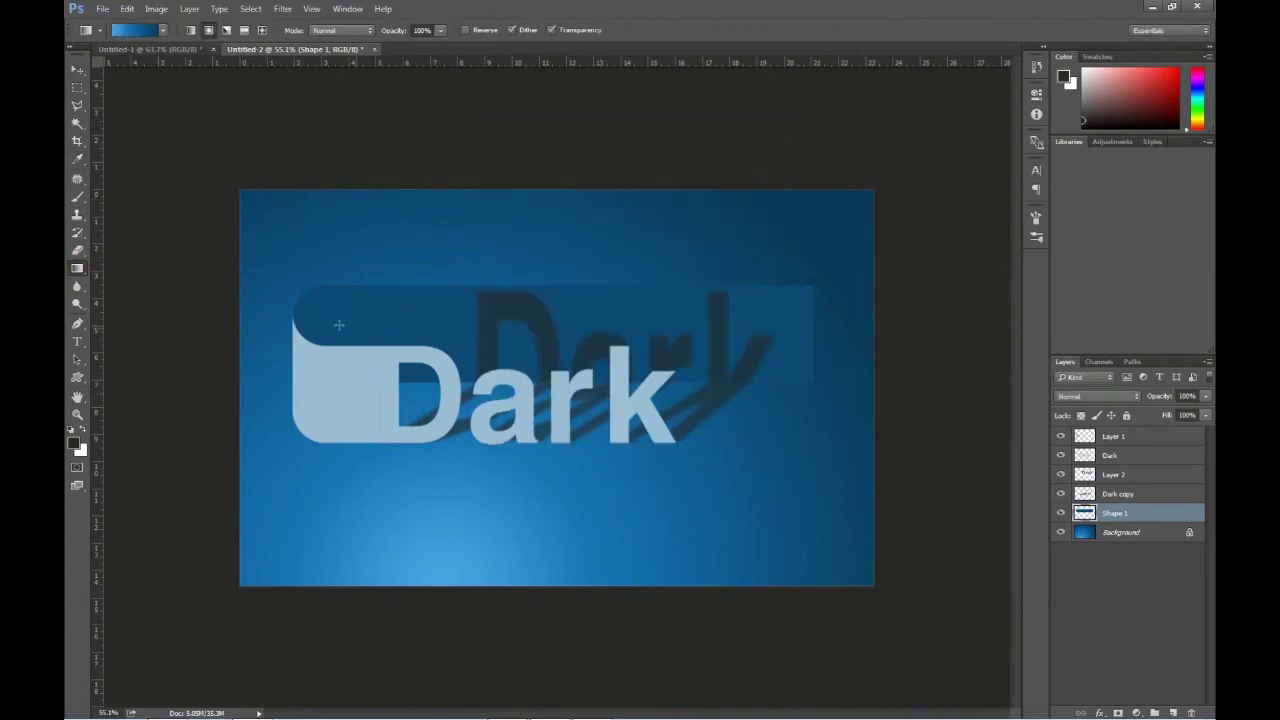
pyautogui.keyDown('ctrl'); pyautogui.click(1085, 513); pyautogui.keyUp('ctrl')
pyautogui.moveTo(806, 330); pyautogui.dragTo(292, 318)
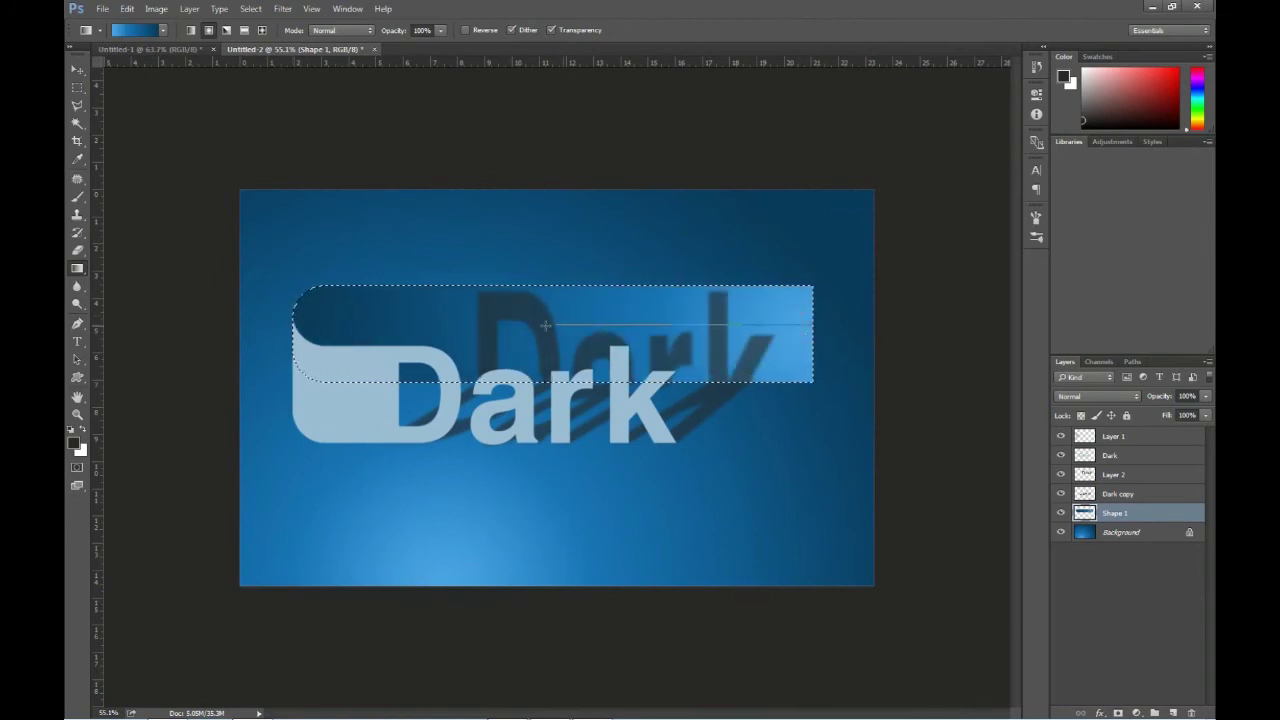
pyautogui.moveTo(528, 324); pyautogui.dragTo(528, 324)
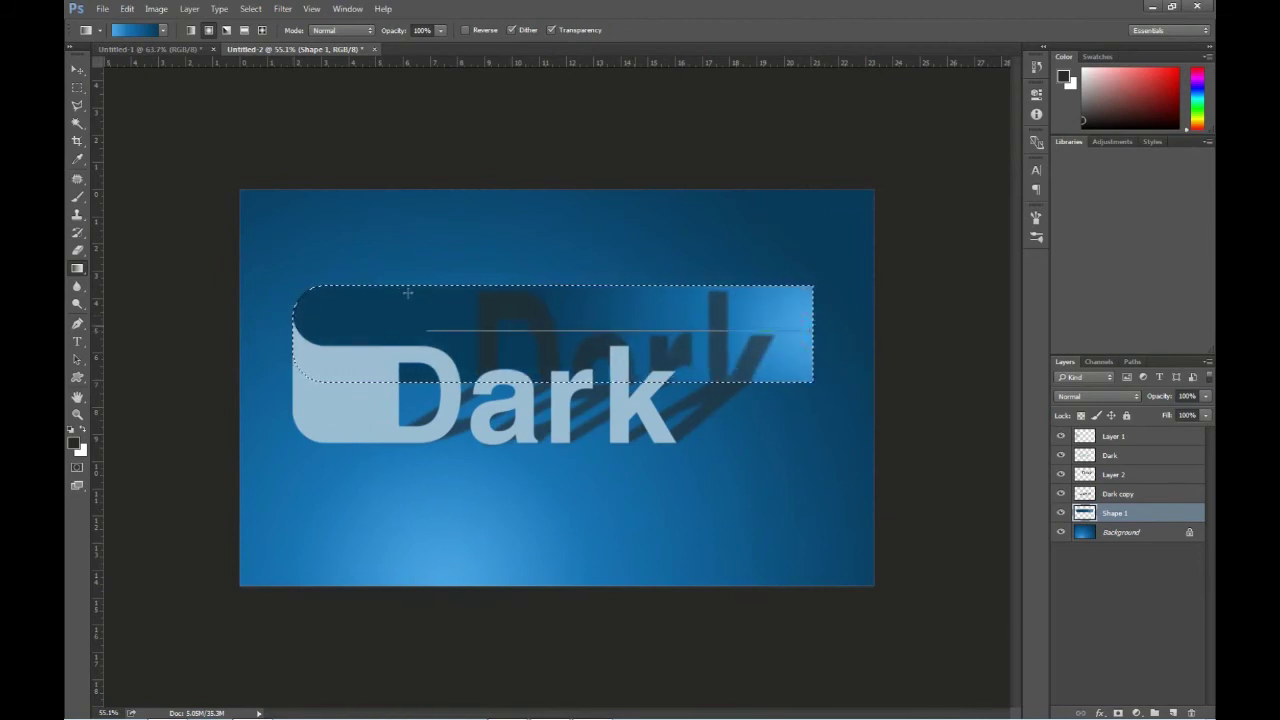
pyautogui.moveTo(179, 258); pyautogui.dragTo(154, 258)
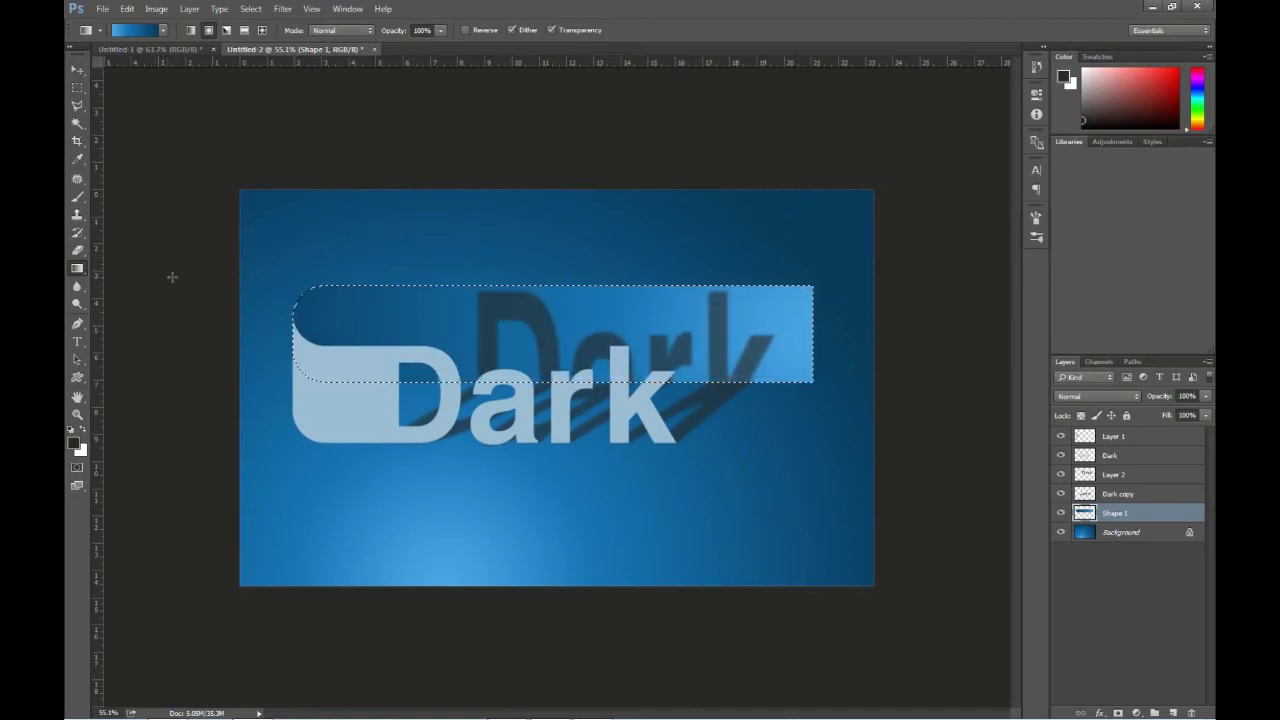
# Step: Sample dark blue from the canvas and brush it onto the band's curled left end
pyautogui.click(79, 71)
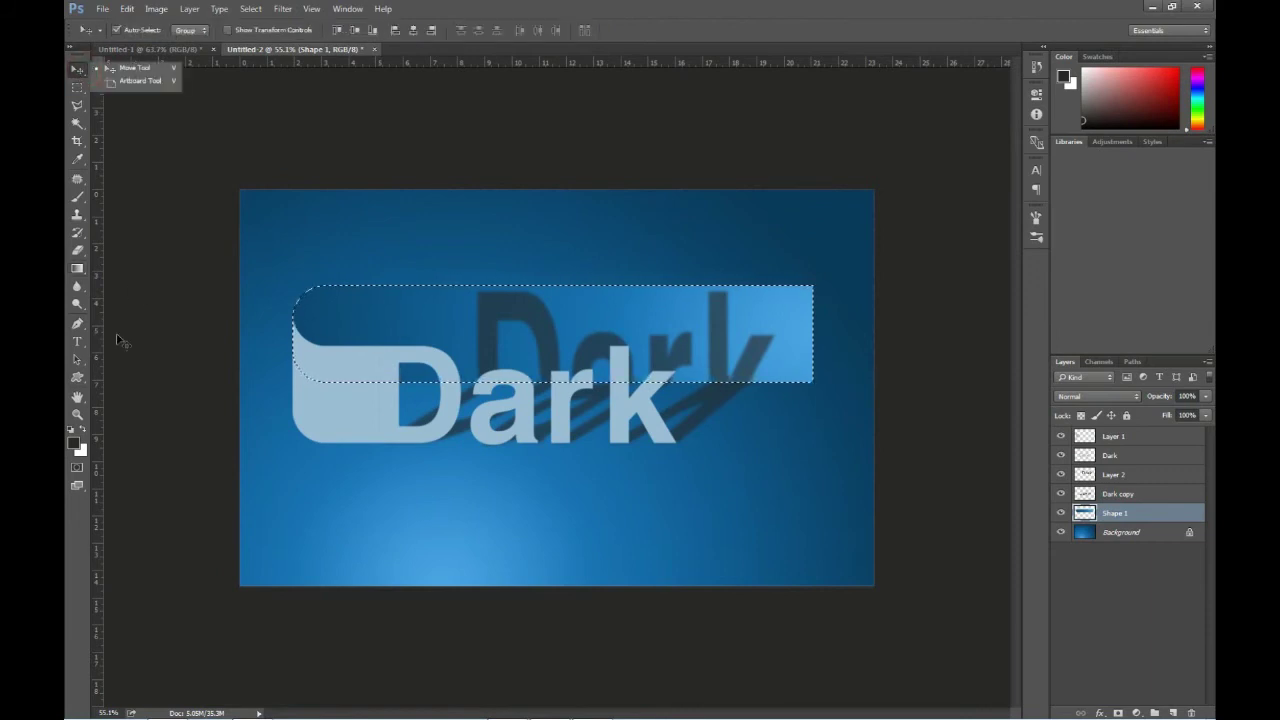
pyautogui.click(76, 443)
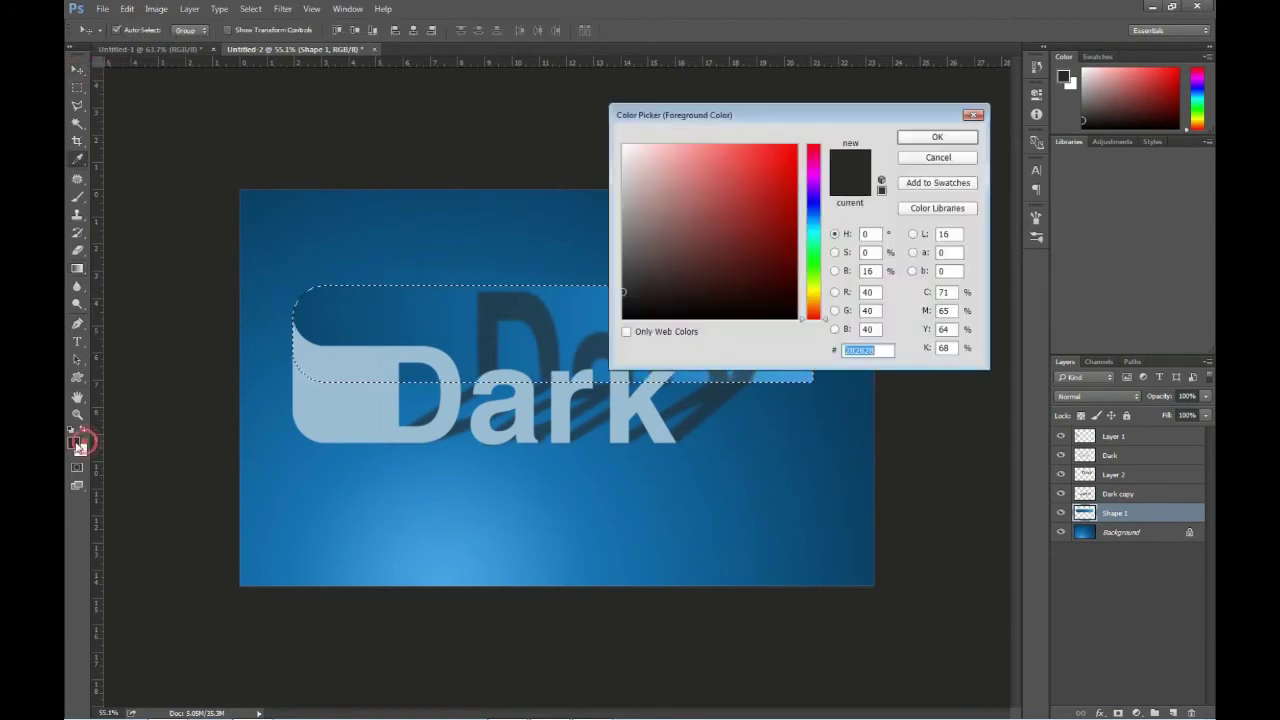
pyautogui.click(309, 305)
pyautogui.click(903, 137)
pyautogui.press('b')
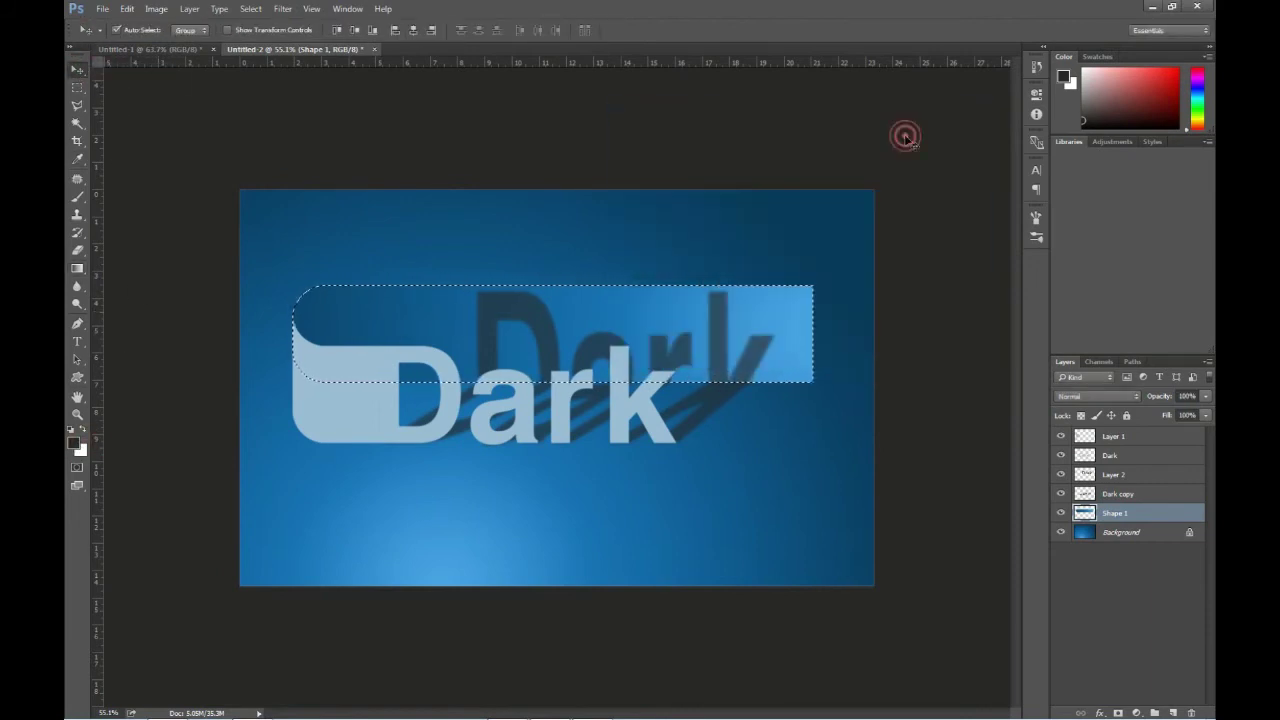
pyautogui.press(']')
pyautogui.press(']')
pyautogui.press(']')
pyautogui.press(']')
pyautogui.press(']')
pyautogui.click(214, 363)
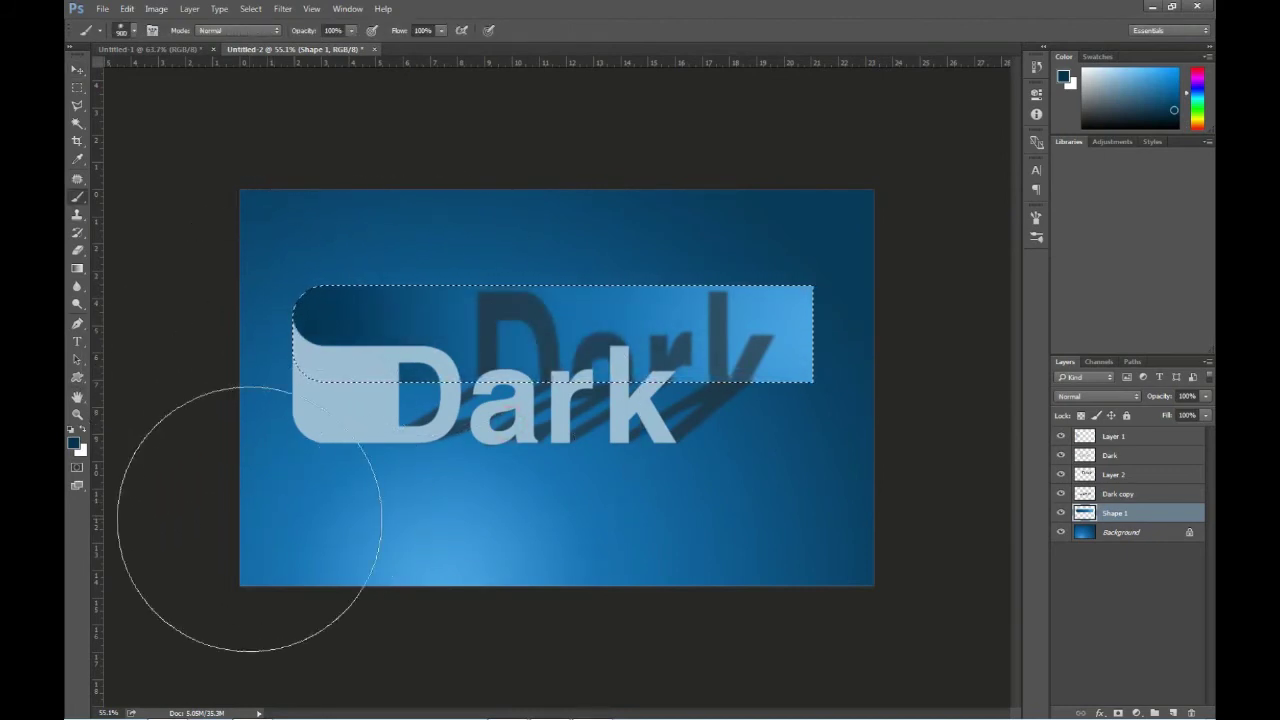
# Step: Try brush flow at 21%, restore it to 100%, and choose a darker blue foreground
pyautogui.click(441, 31)
pyautogui.moveTo(443, 51); pyautogui.dragTo(390, 47)
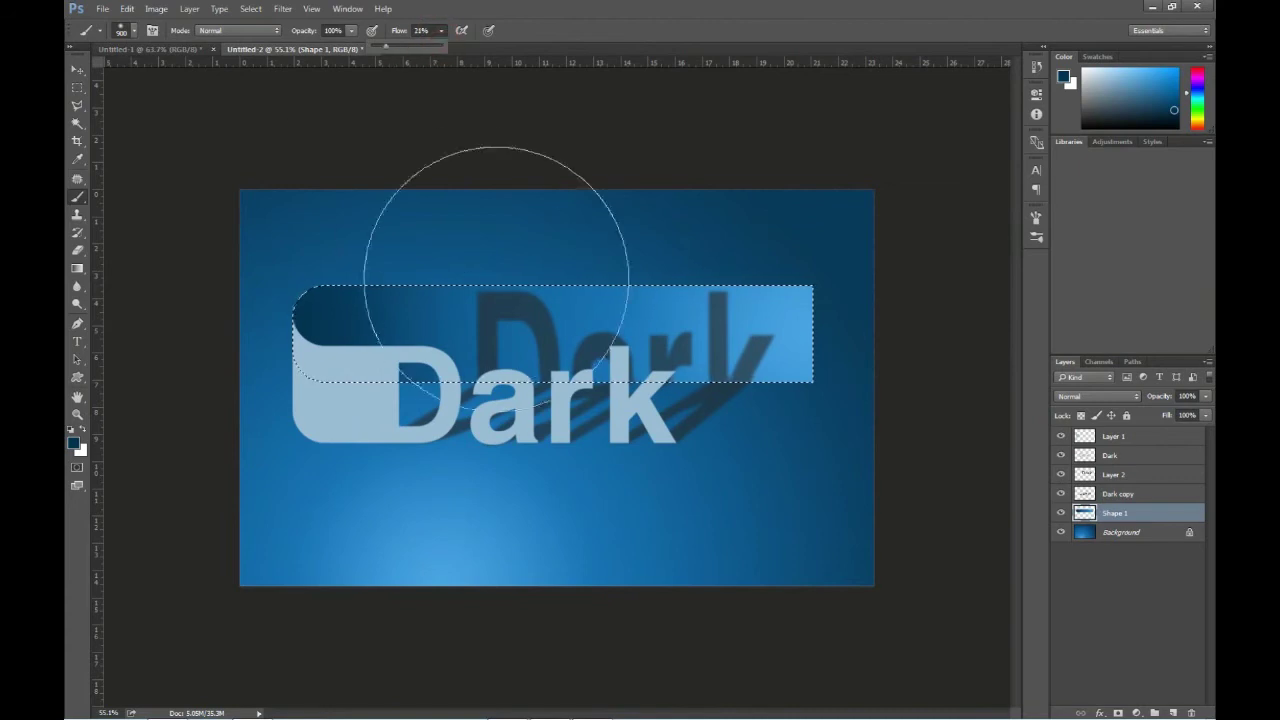
pyautogui.click(441, 31)
pyautogui.moveTo(441, 47); pyautogui.dragTo(497, 47)
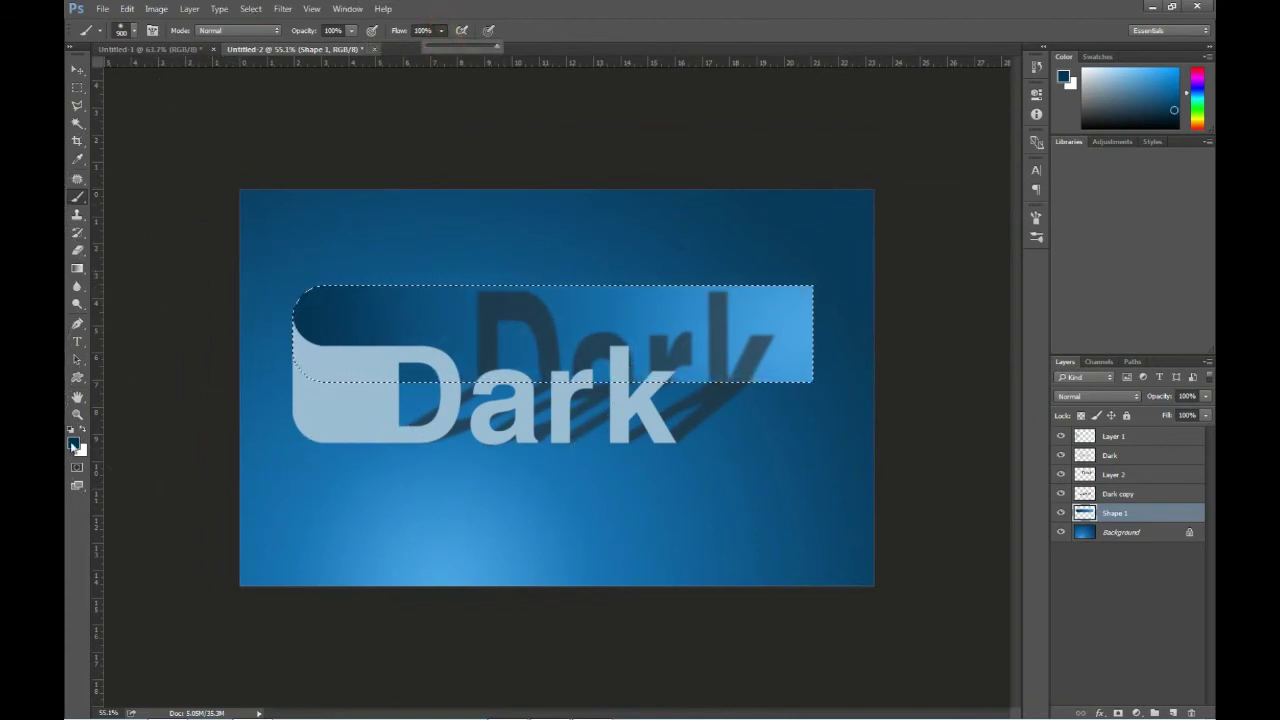
pyautogui.click(73, 442)
pyautogui.click(790, 283)
pyautogui.click(934, 134)
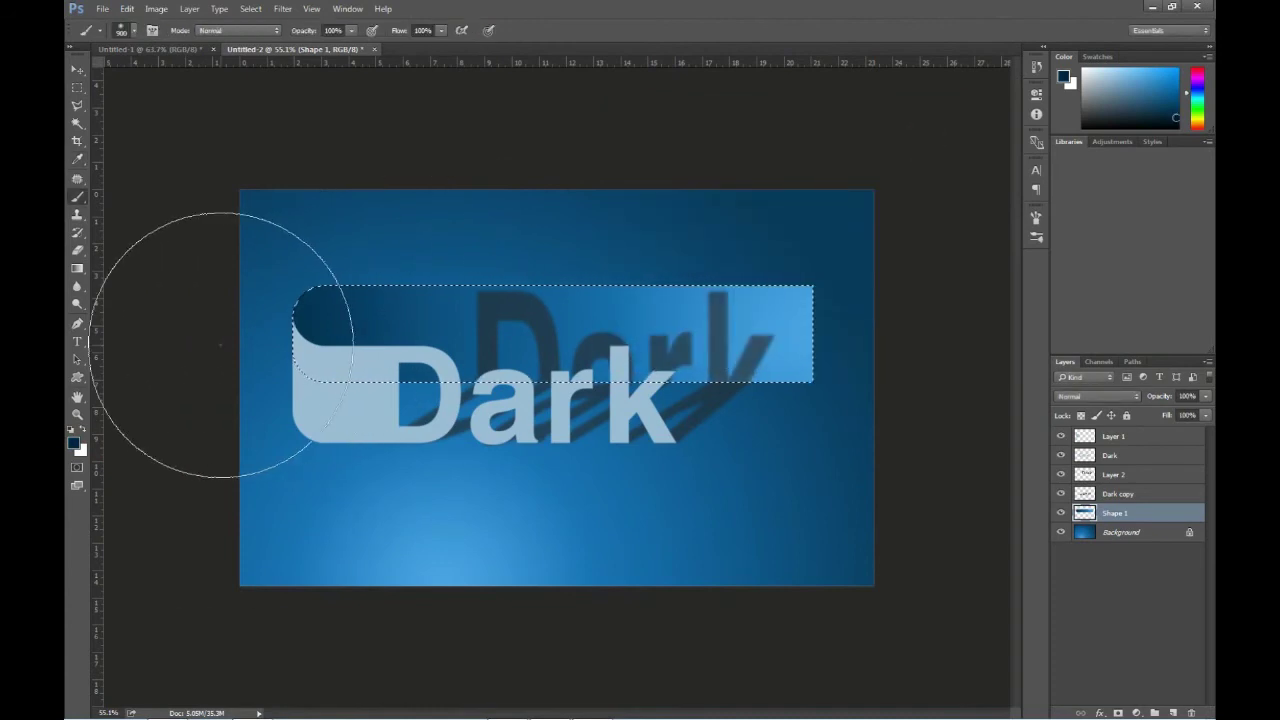
# Step: Deselect the band and make the Dark text layer active
pyautogui.click(77, 70)
pyautogui.click(294, 397)
pyautogui.hotkey('ctrl', 'd')
pyautogui.click(381, 437)
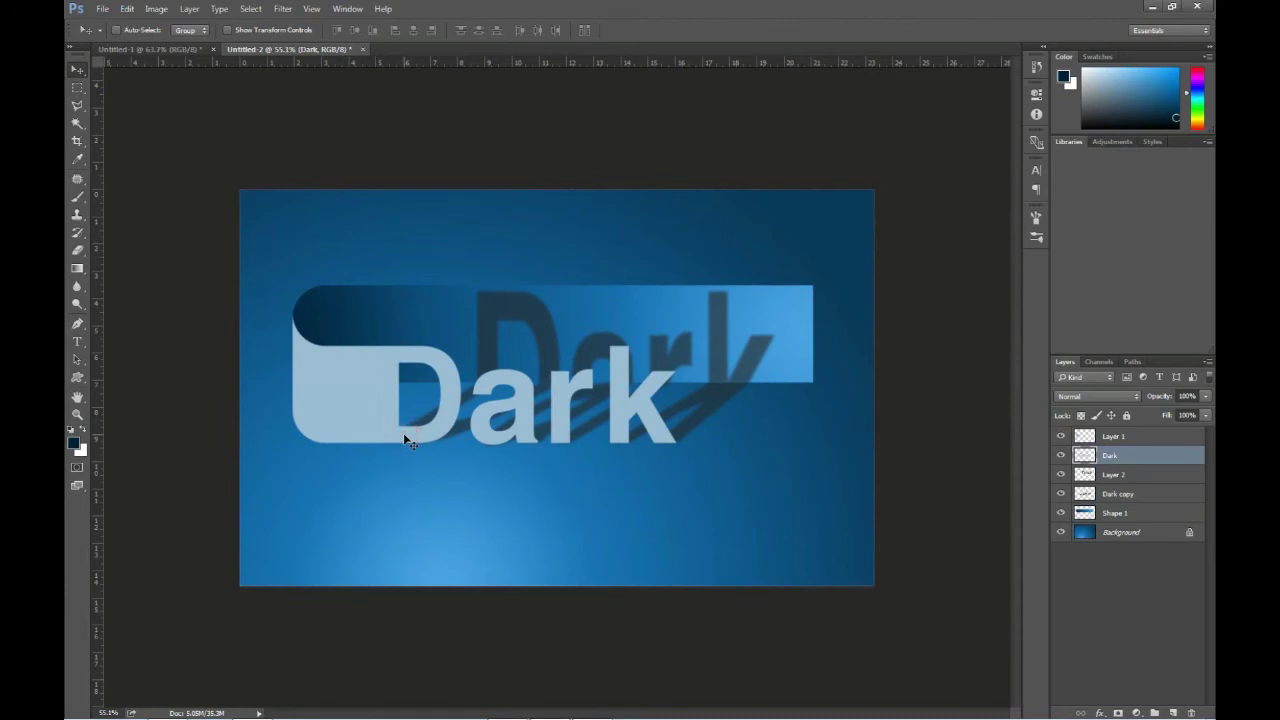
# Step: Load Layer 1's panel selection, brush soft blue shading along its curled left end, and deselect
pyautogui.click(352, 436)
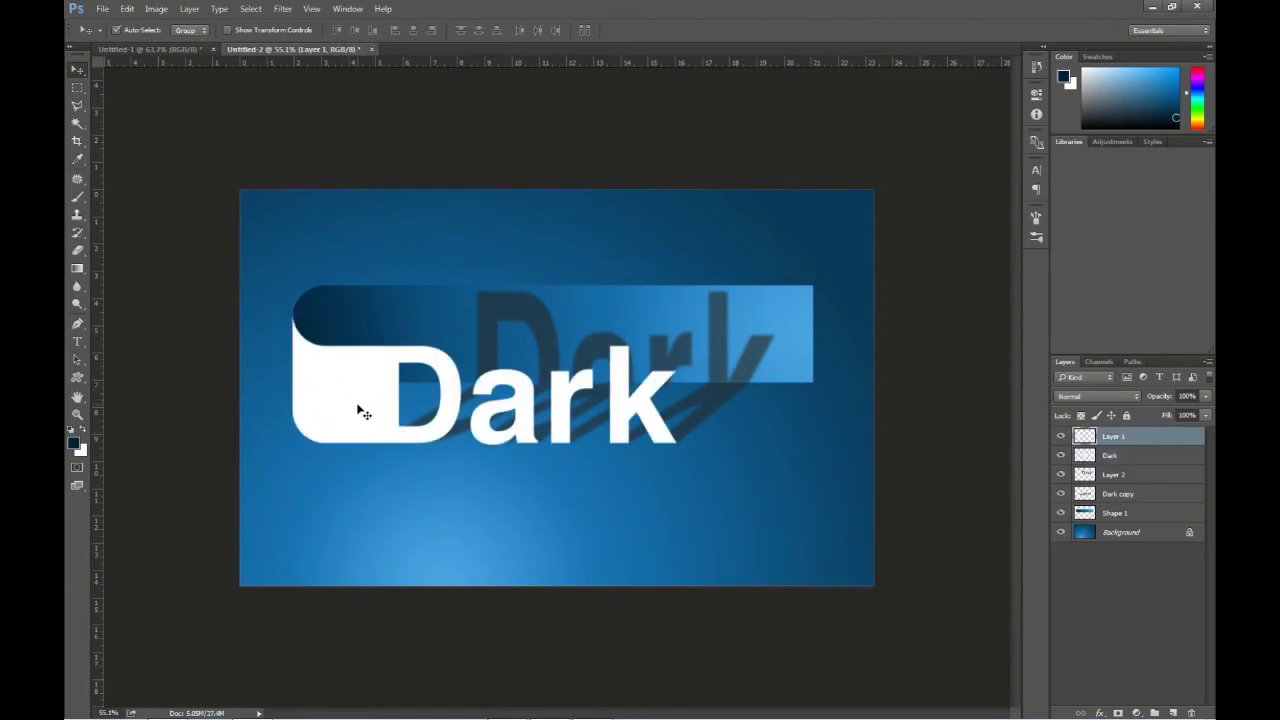
pyautogui.keyDown('ctrl'); pyautogui.click(1085, 436); pyautogui.keyUp('ctrl')
pyautogui.click(77, 447)
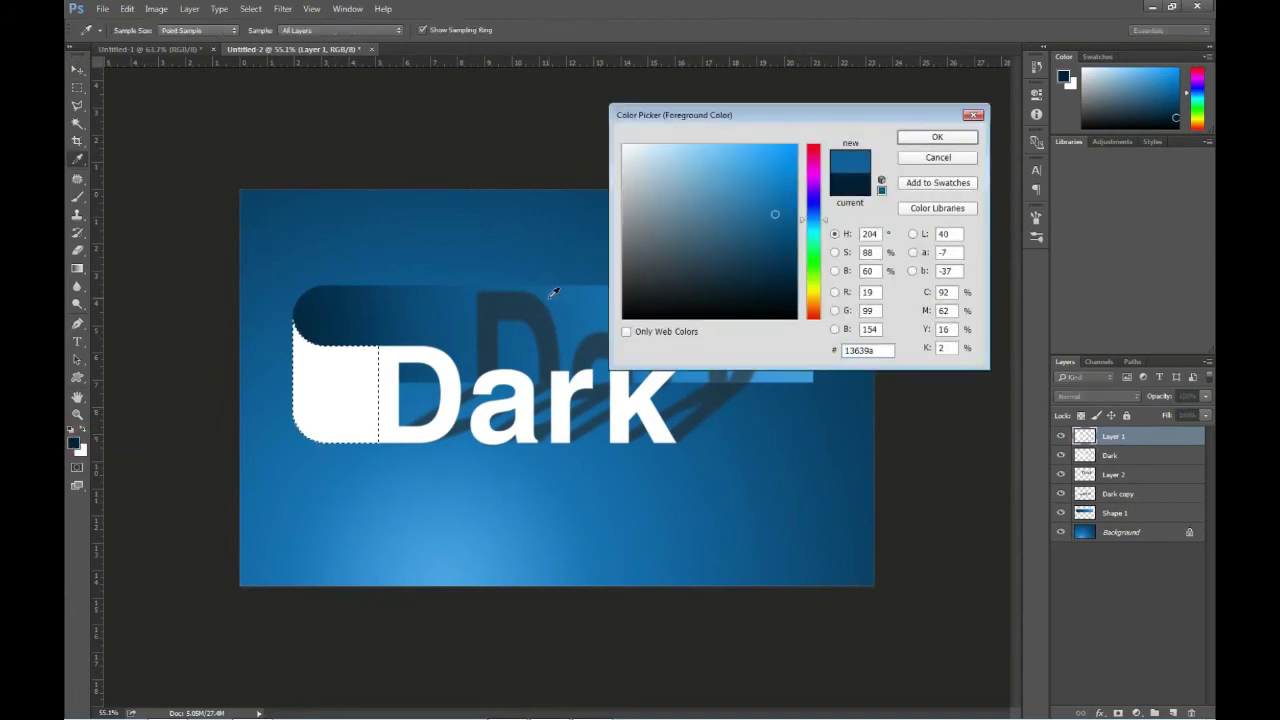
pyautogui.click(911, 136)
pyautogui.press('b')
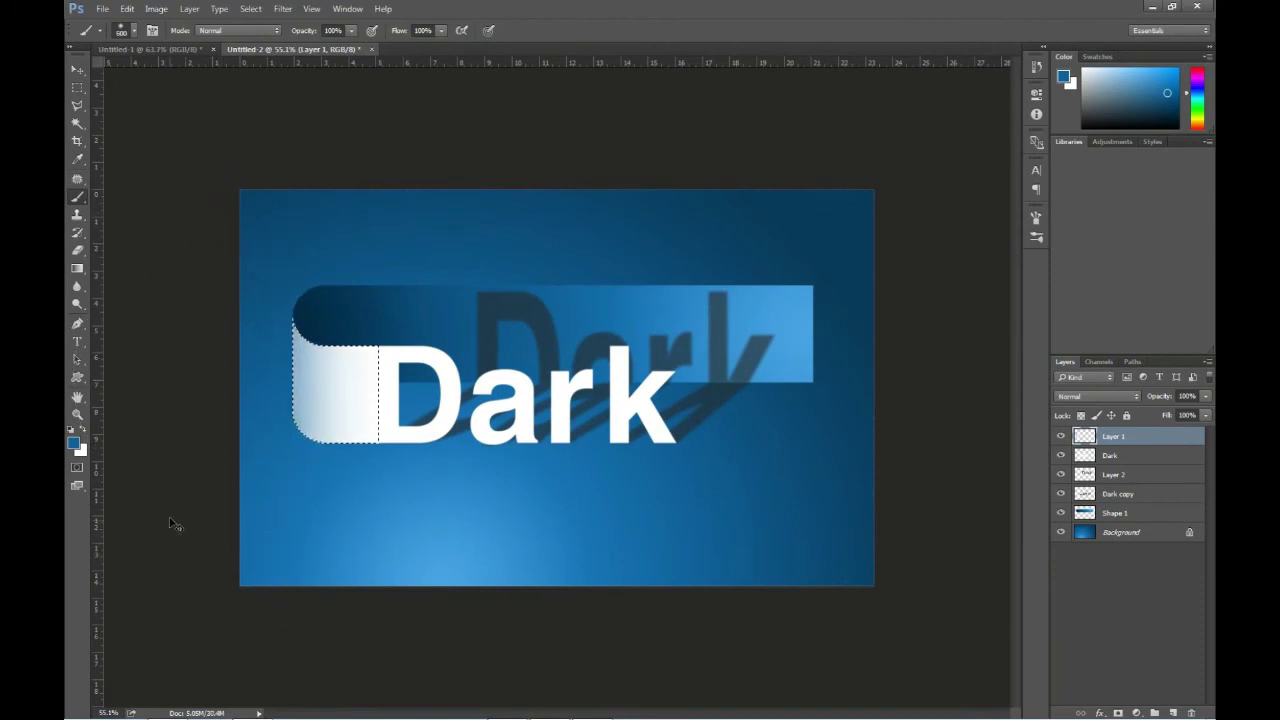
pyautogui.moveTo(209, 252)
pyautogui.mouseDown()
pyautogui.moveTo(214, 566)
pyautogui.moveTo(200, 157)
pyautogui.mouseUp()
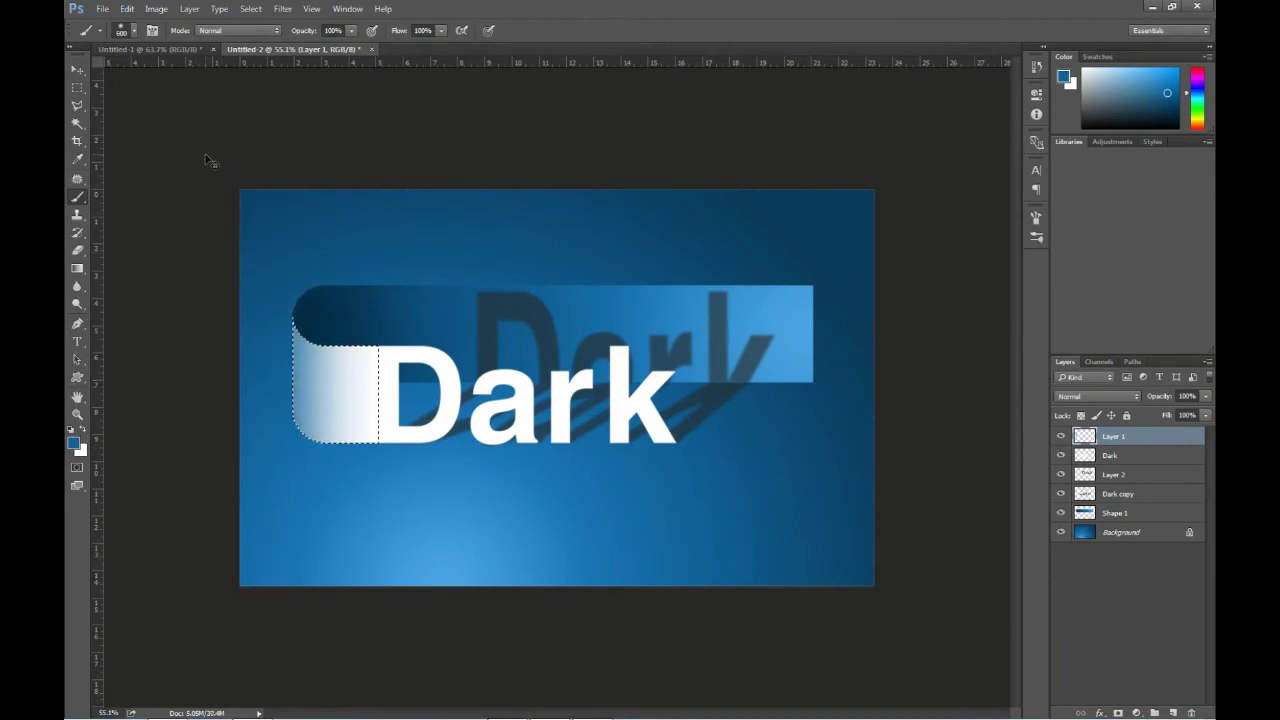
pyautogui.hotkey('ctrl', 'd')
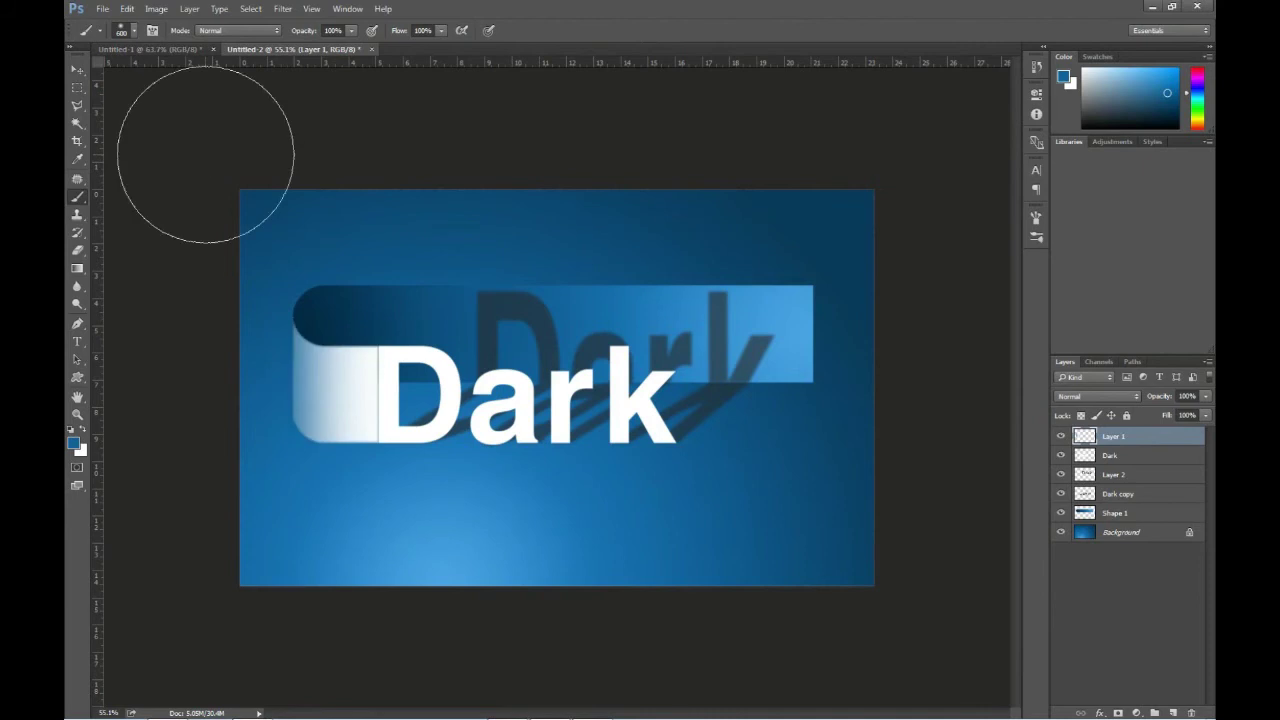
pyautogui.click(77, 70)
pyautogui.click(376, 373)
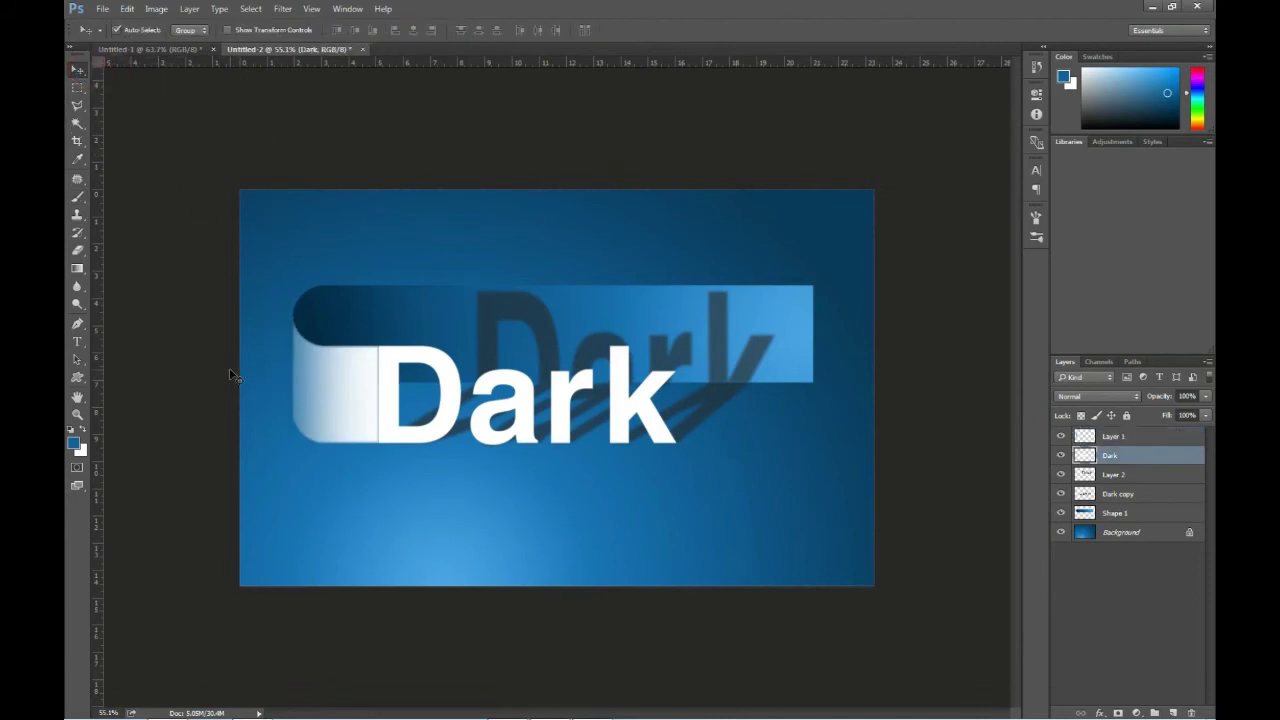
pyautogui.scroll(3, 366, 400)
# Step: Select Layer 2 and Dark copy together and nudge both shadows a few pixels left
pyautogui.scroll(2, 300, 400)
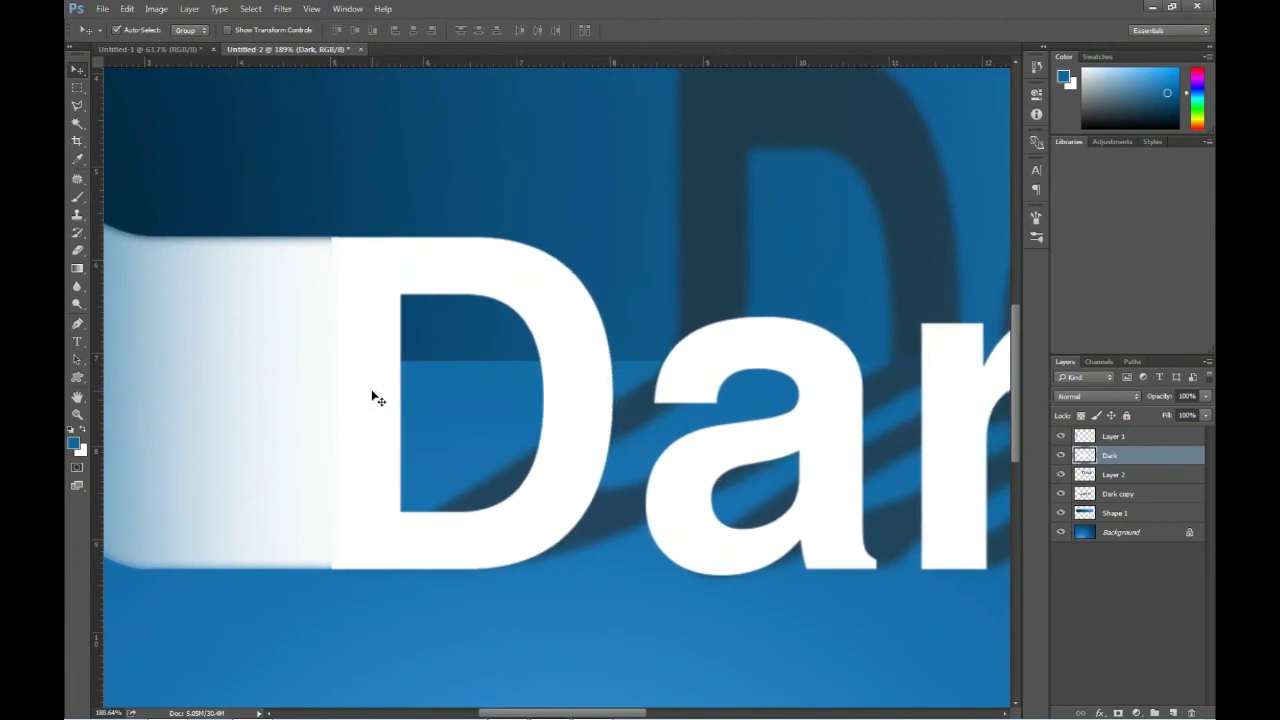
pyautogui.scroll(-1, 380, 394)
pyautogui.scroll(-2, 380, 394)
pyautogui.scroll(-1, 380, 394)
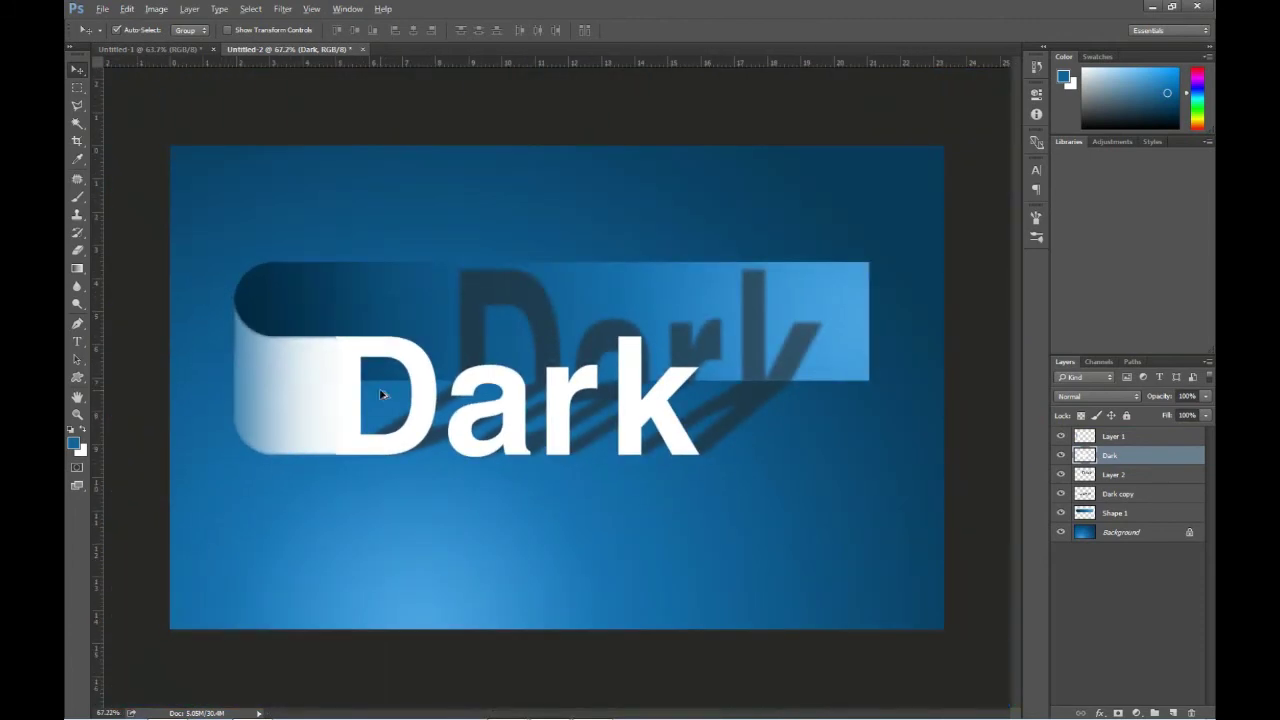
pyautogui.click(540, 343)
pyautogui.keyDown('shift'); pyautogui.click(750, 408); pyautogui.keyUp('shift')
pyautogui.moveTo(750, 408); pyautogui.dragTo(748, 408)
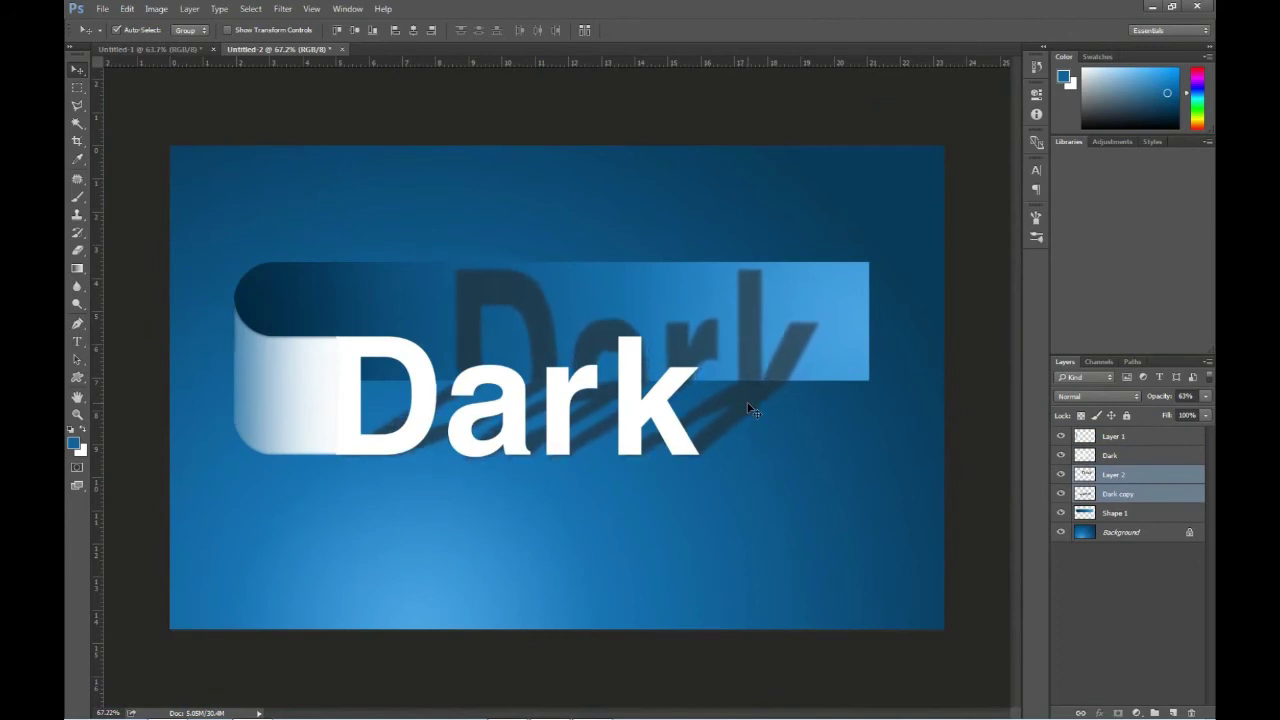
pyautogui.click(391, 530)
pyautogui.scroll(-1, 420, 526)
pyautogui.scroll(-2, 425, 525)
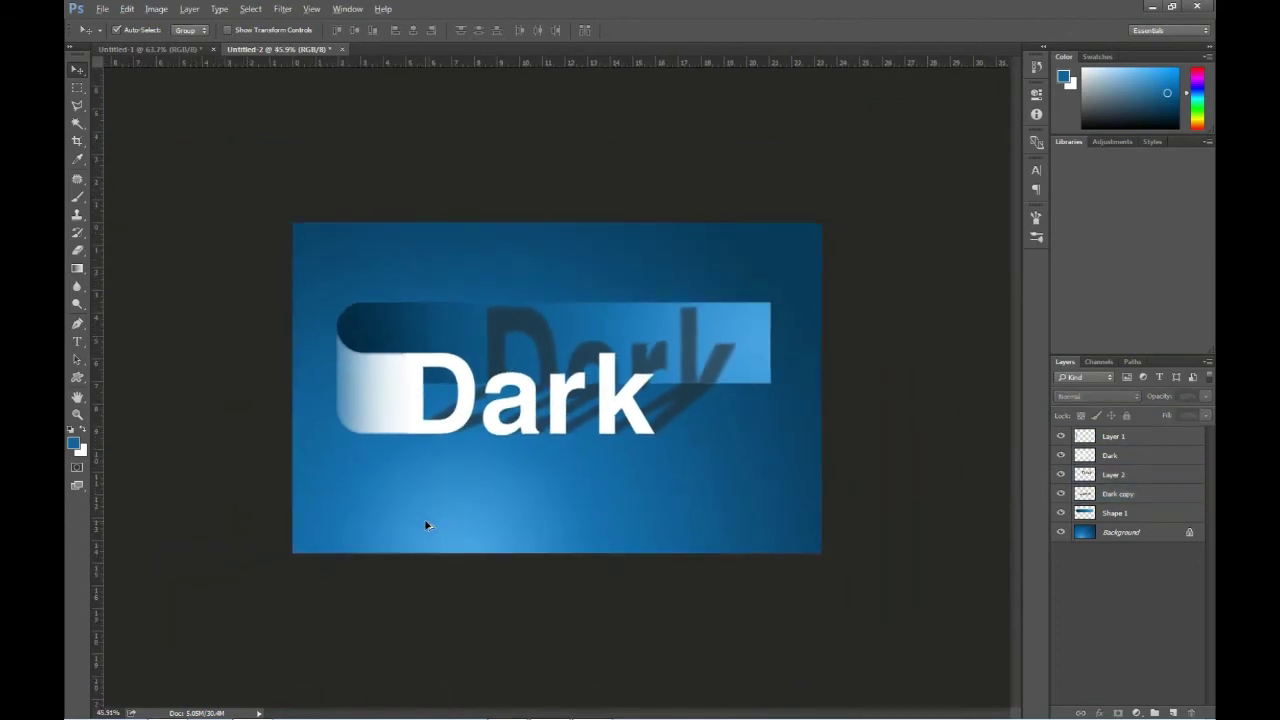
pyautogui.scroll(-1, 425, 525)
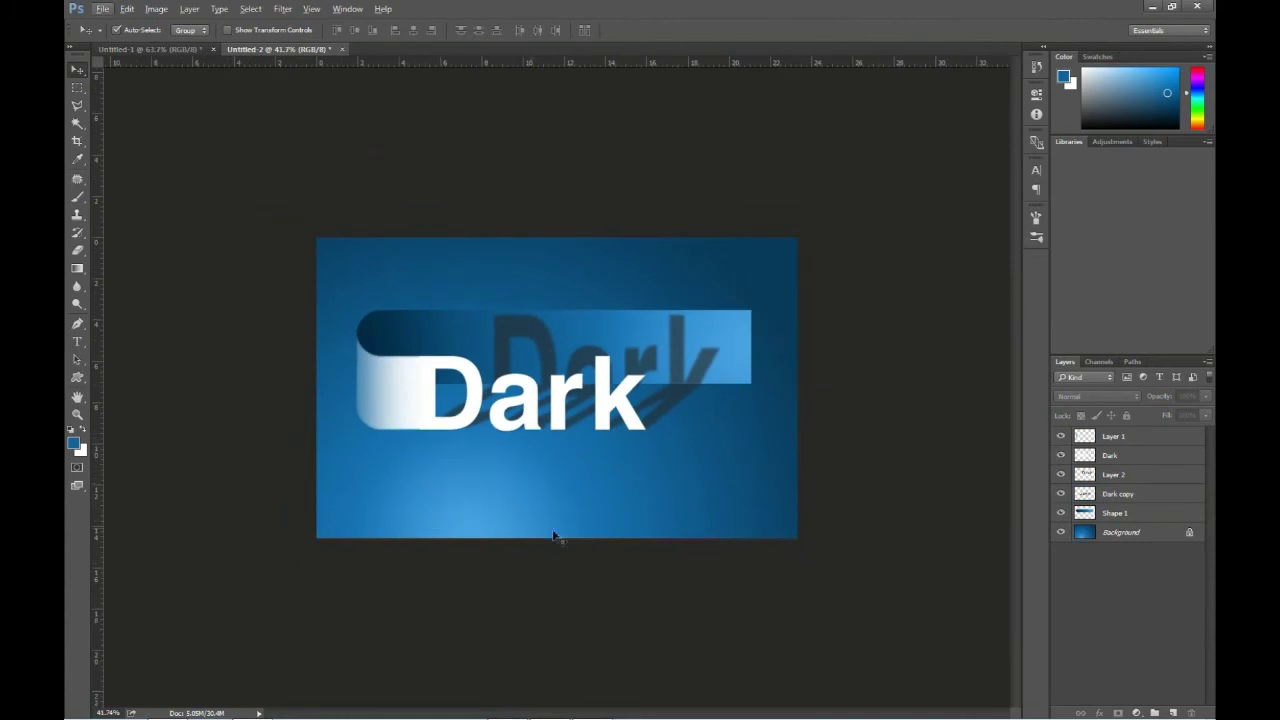
# Step: Sample dark blue from the background corner, then pick a darker navy foreground colour
pyautogui.click(657, 272)
pyautogui.press('i')
pyautogui.click(793, 239)
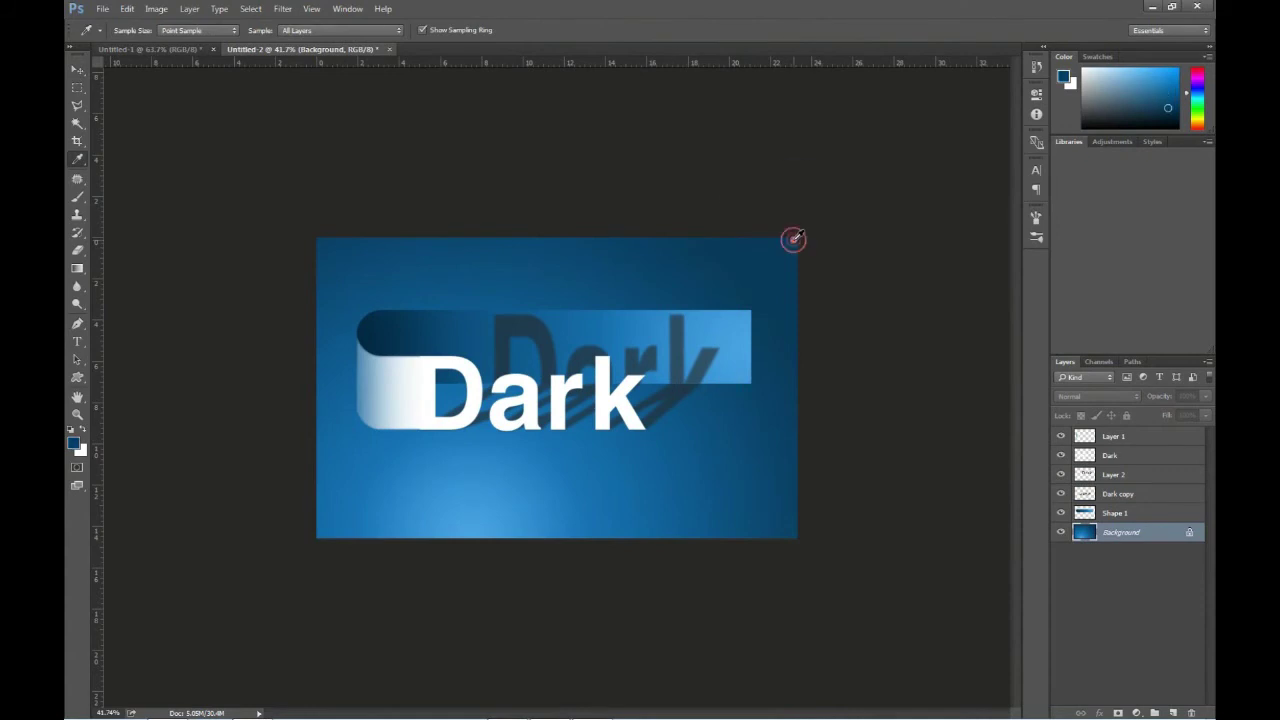
pyautogui.press('b')
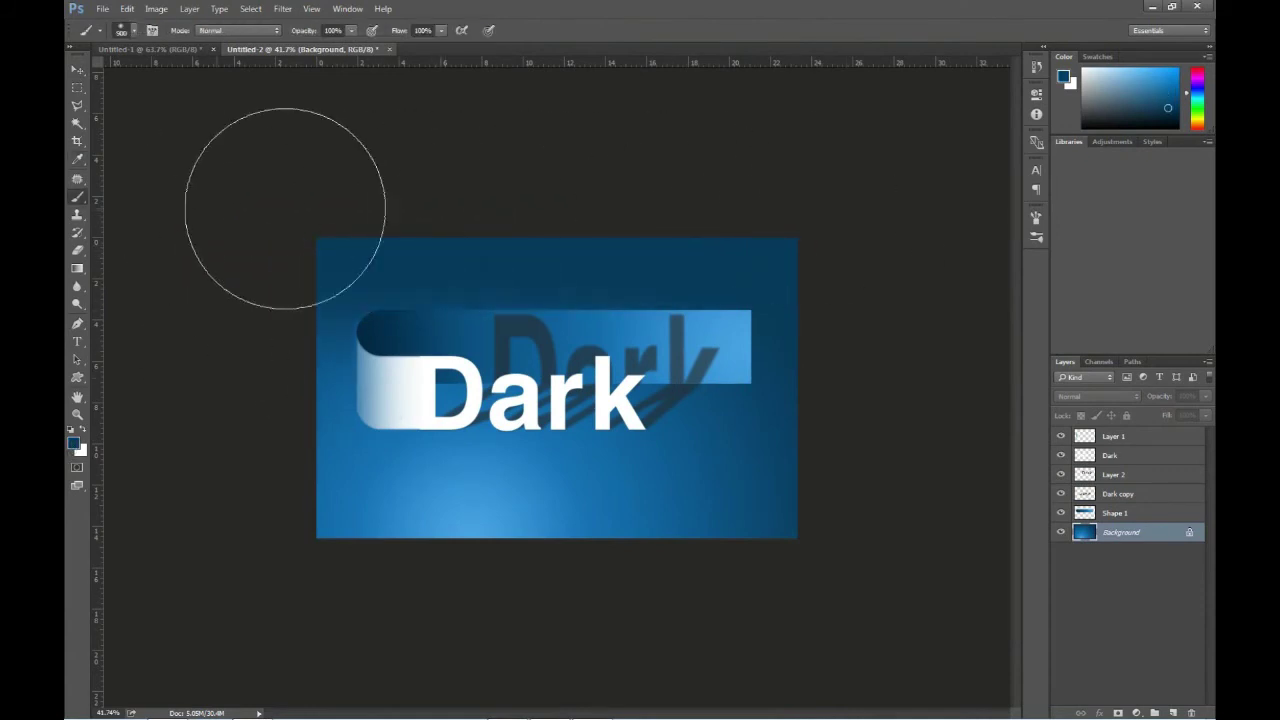
pyautogui.click(74, 446)
pyautogui.click(785, 283)
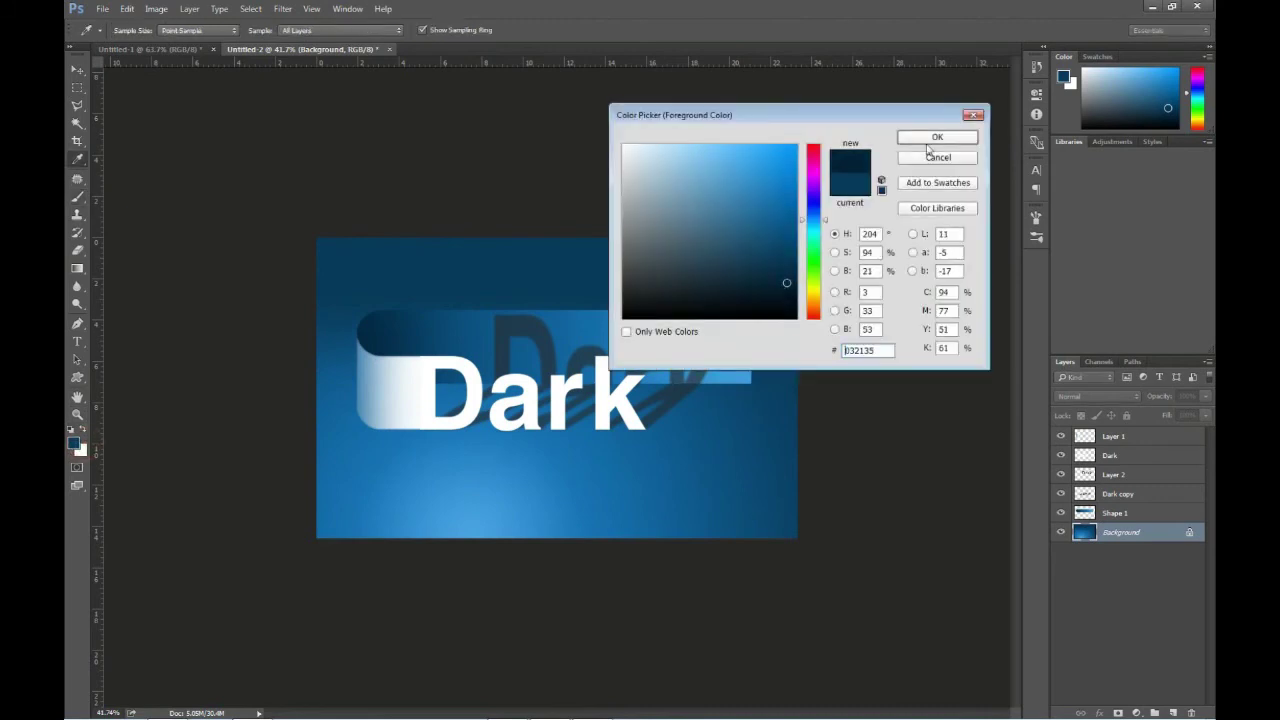
pyautogui.click(937, 134)
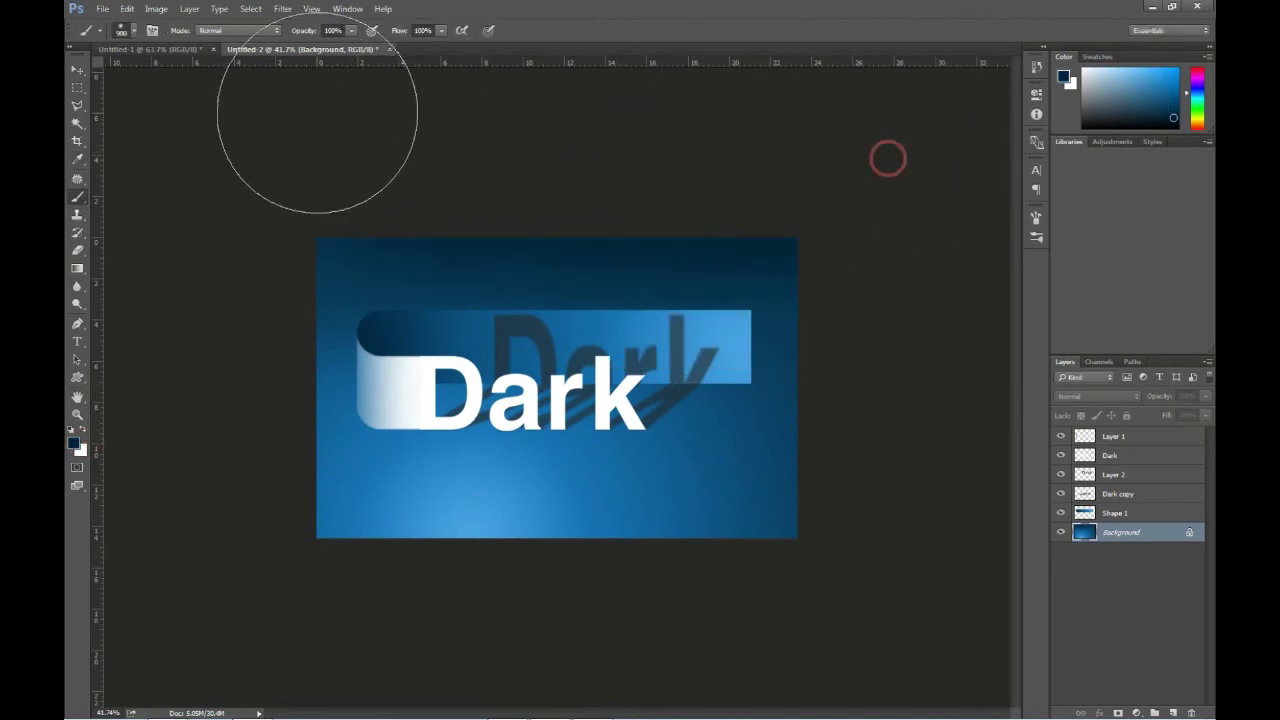
# Step: Lower brush flow to 18%, sample medium blue from the background, and return to the Move tool
pyautogui.moveTo(439, 32)
pyautogui.mouseDown()
pyautogui.moveTo(433, 51)
pyautogui.moveTo(385, 55)
pyautogui.mouseUp()
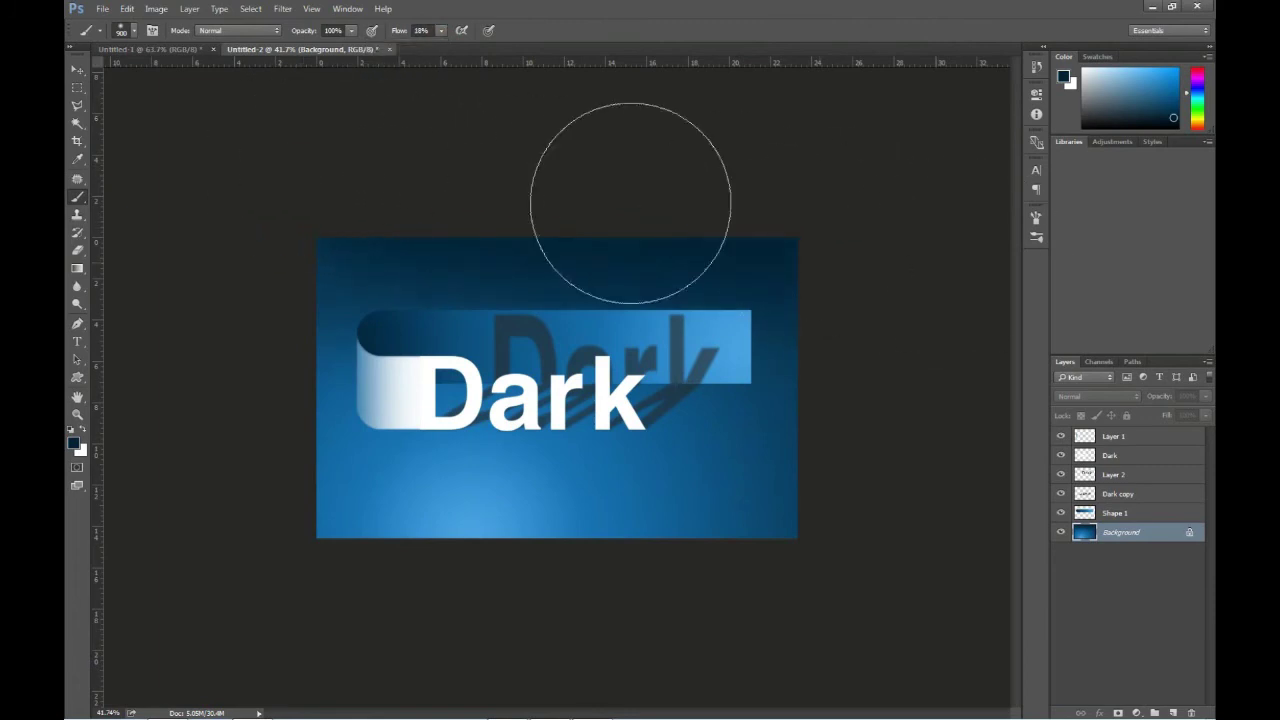
pyautogui.press('i')
pyautogui.click(376, 451)
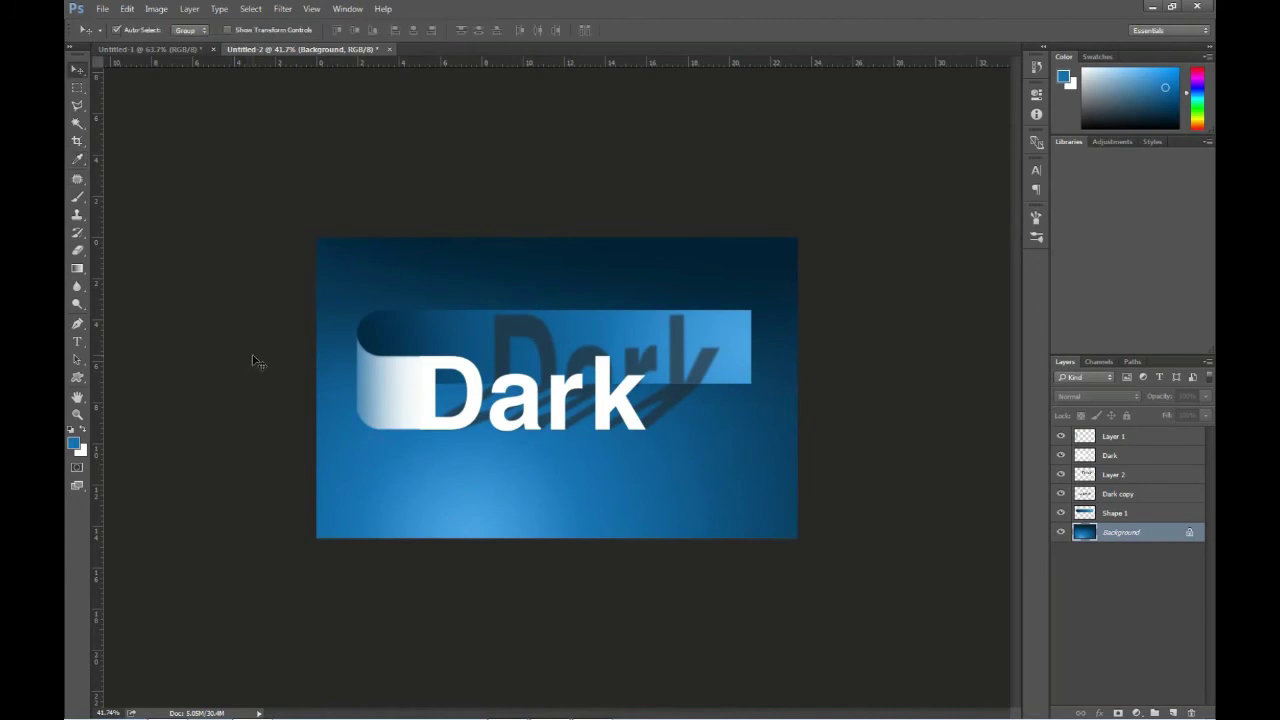
pyautogui.press('b')
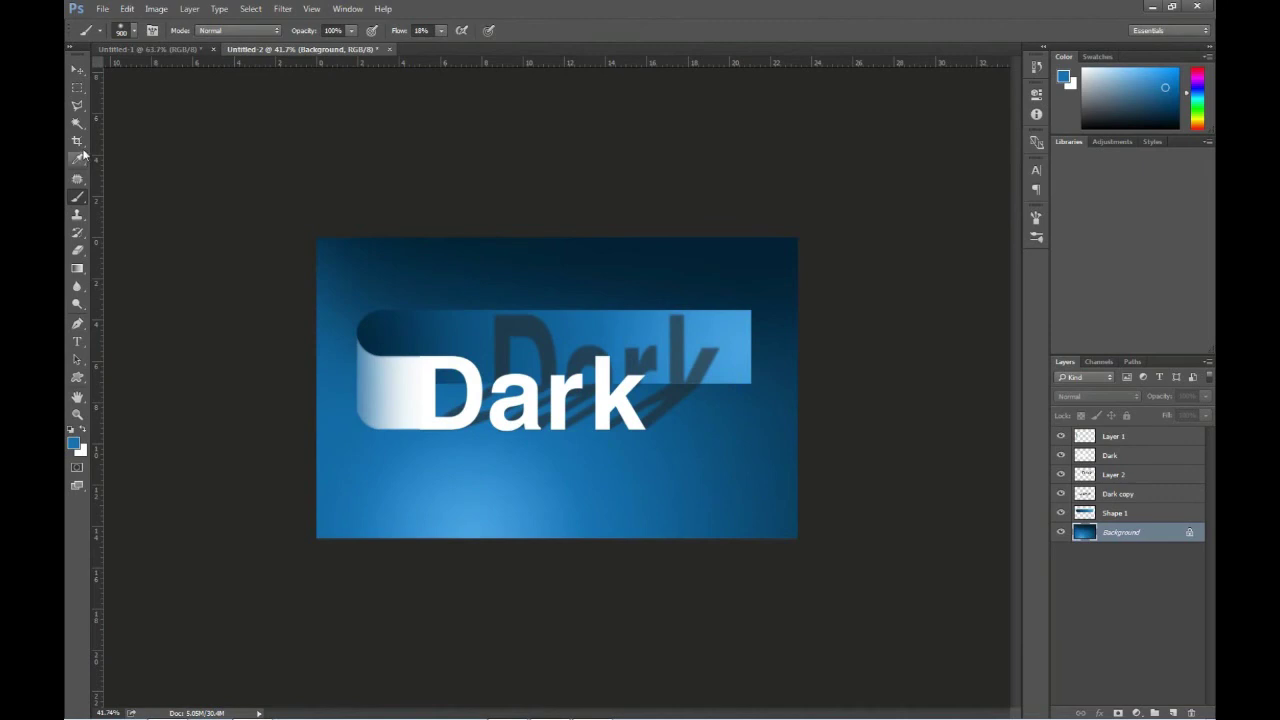
pyautogui.moveTo(77, 70); pyautogui.dragTo(125, 68)
pyautogui.click(125, 68)
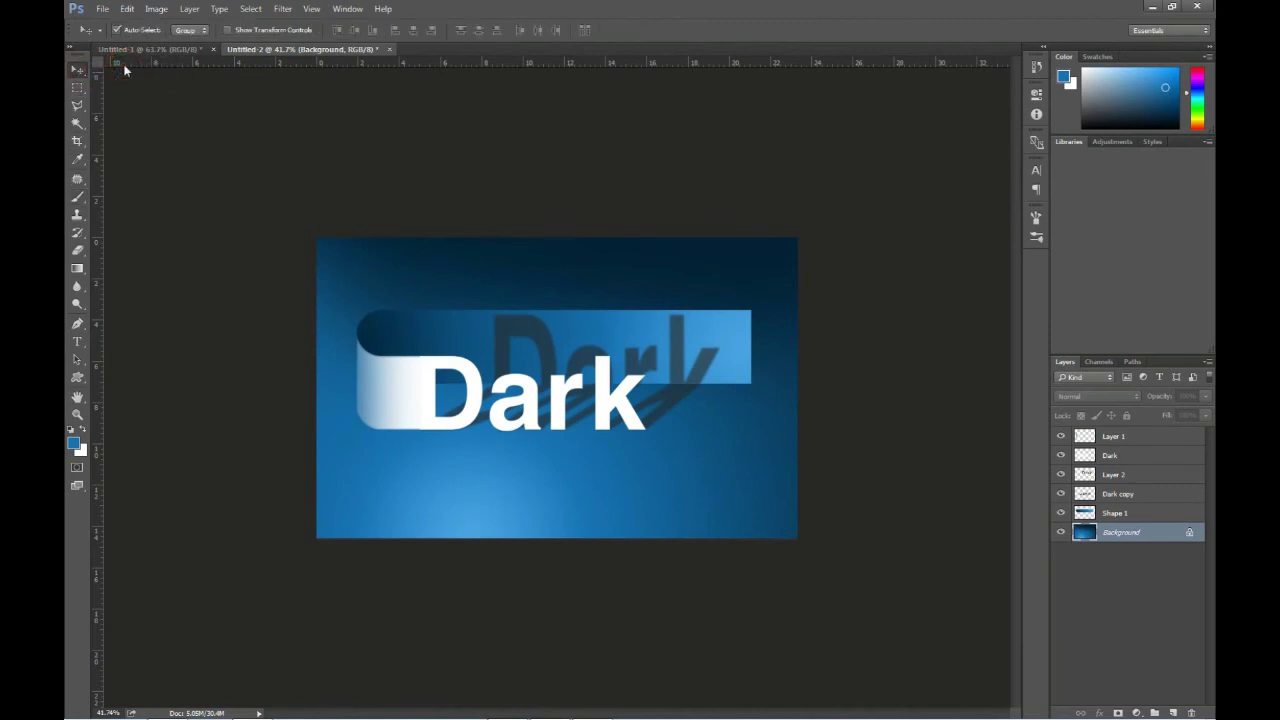
# Step: Choose the Gradient tool and start from the Black, White preset in the Gradient Editor
pyautogui.click(472, 611)
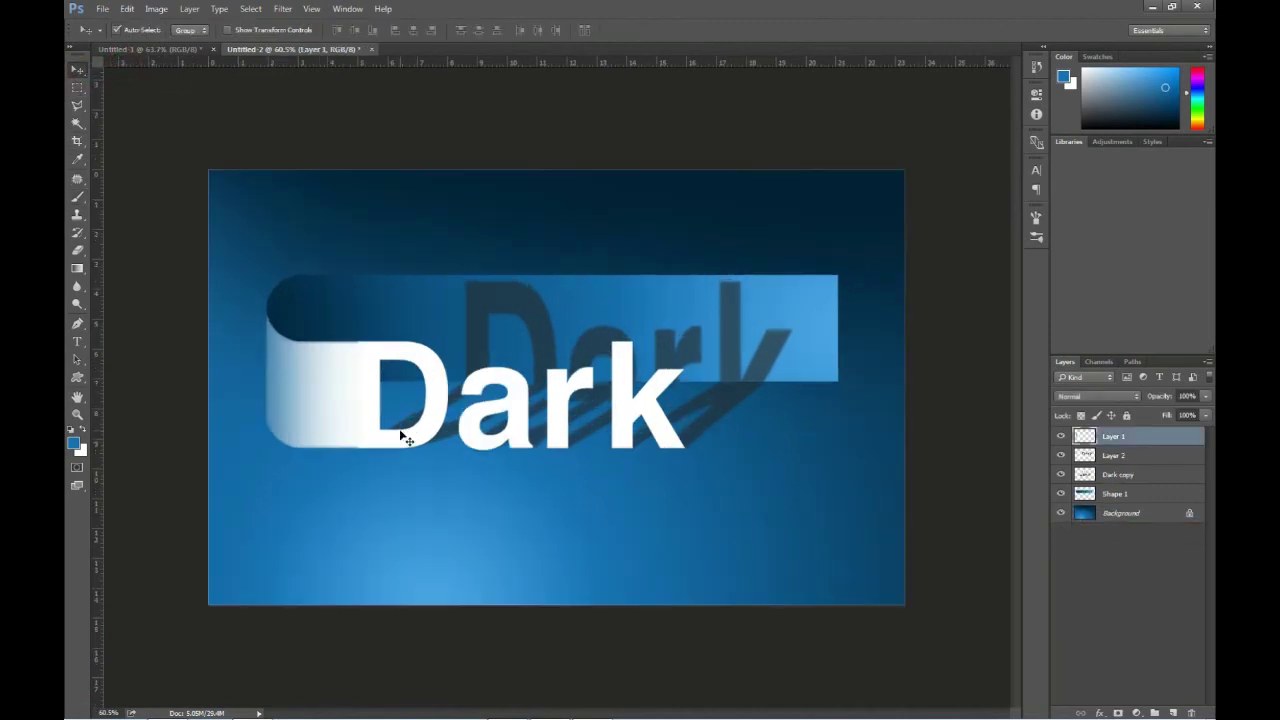
pyautogui.rightClick(77, 268)
pyautogui.click(120, 262)
pyautogui.click(140, 30)
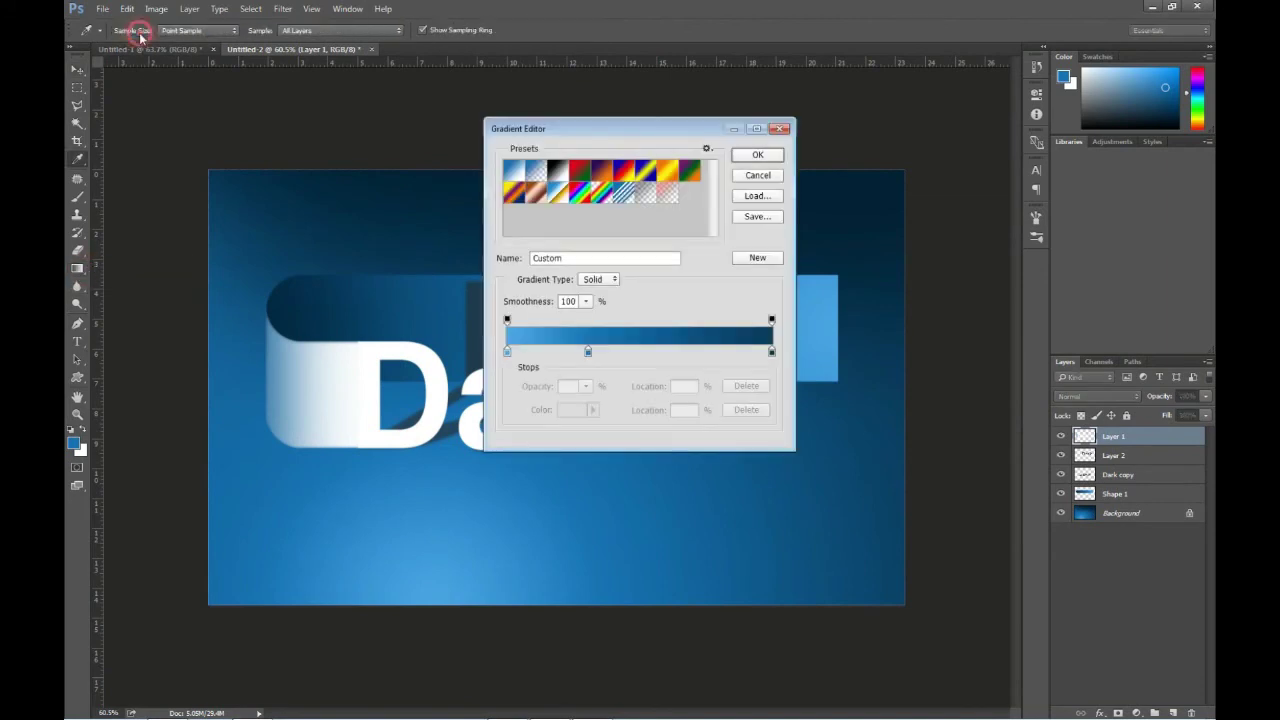
pyautogui.click(565, 172)
# Step: Make the left stop dark blue sampled from the canvas, and shift the colour and opacity midpoints toward blue
pyautogui.moveTo(507, 352); pyautogui.dragTo(509, 353)
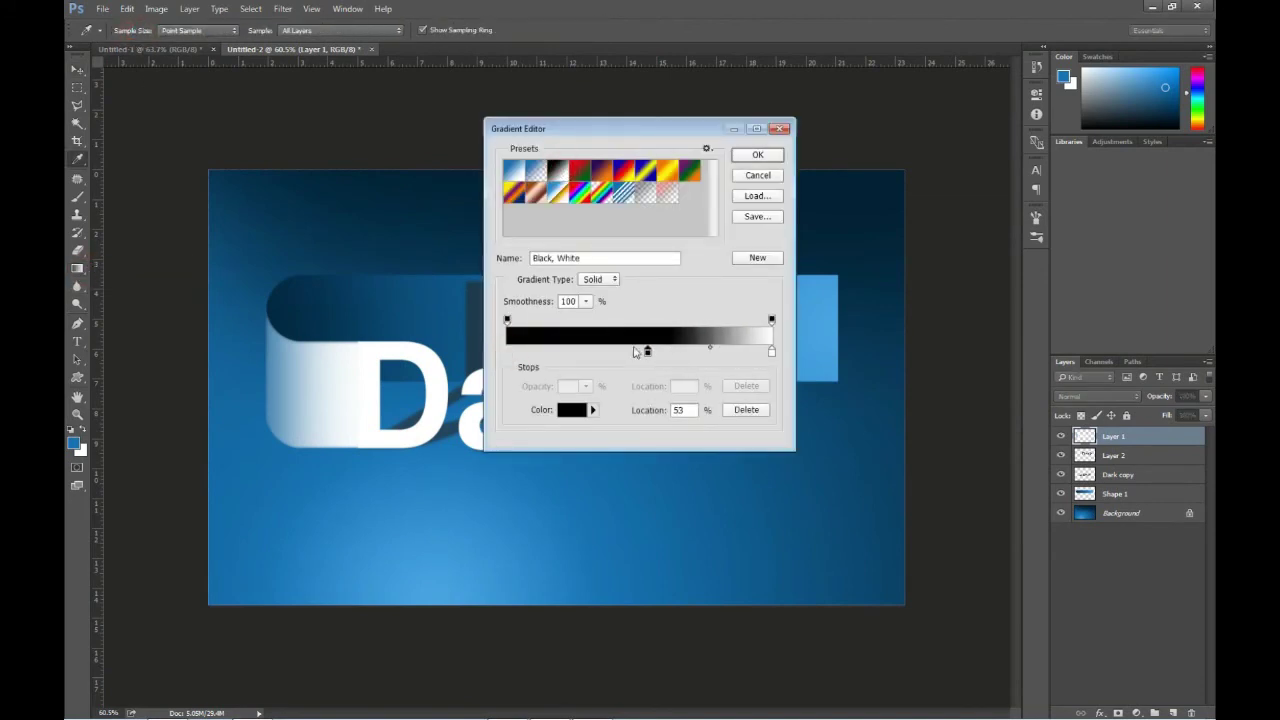
pyautogui.click(565, 411)
pyautogui.moveTo(634, 174); pyautogui.dragTo(606, 163)
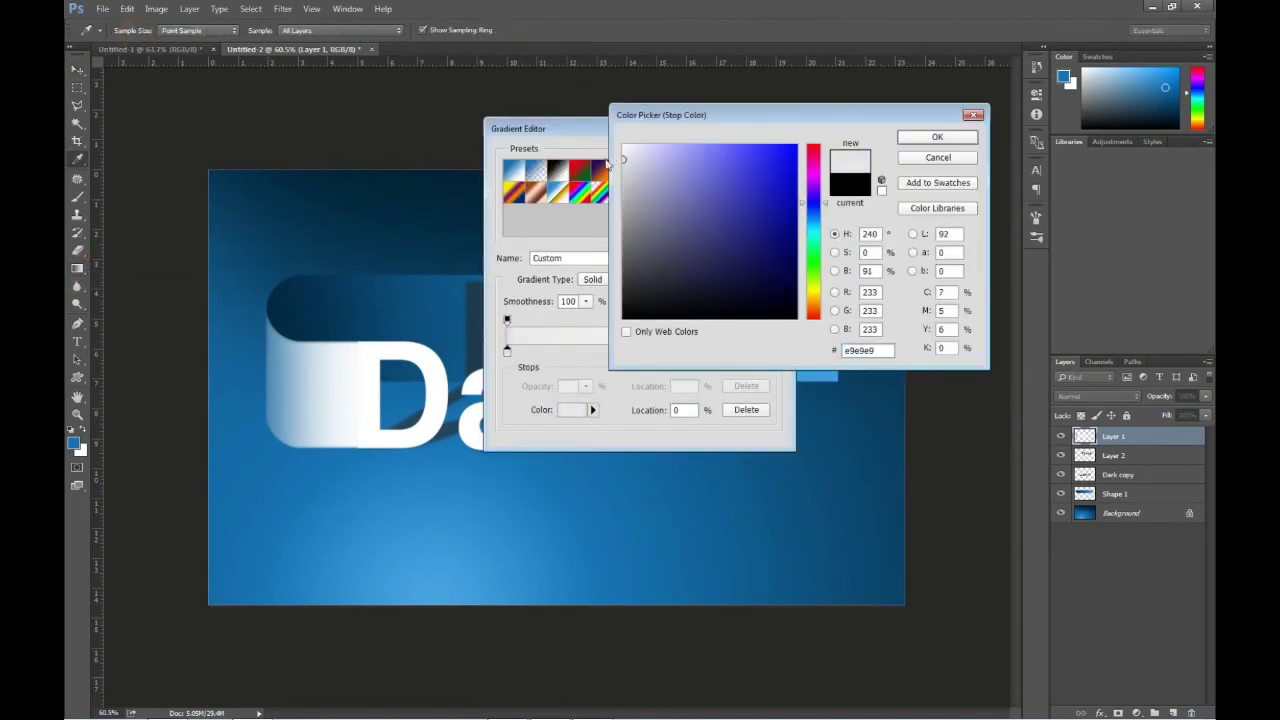
pyautogui.click(416, 300)
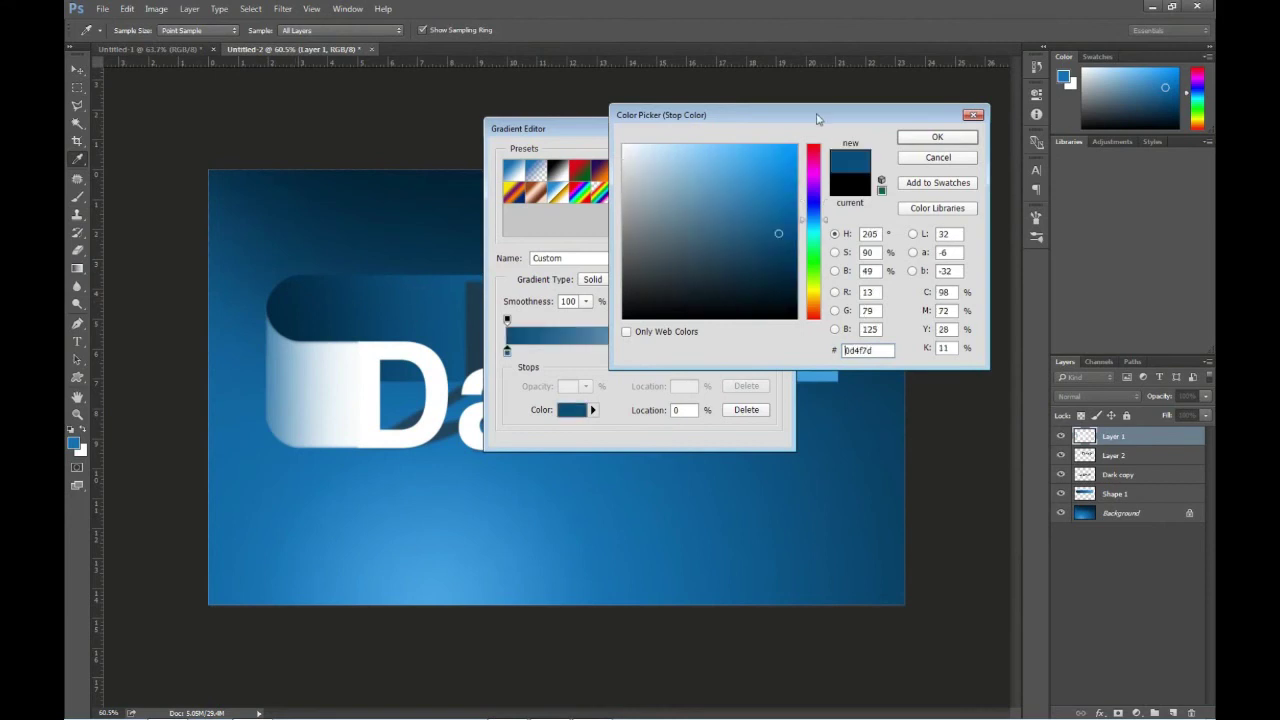
pyautogui.moveTo(816, 119); pyautogui.dragTo(929, 164)
pyautogui.click(1023, 186)
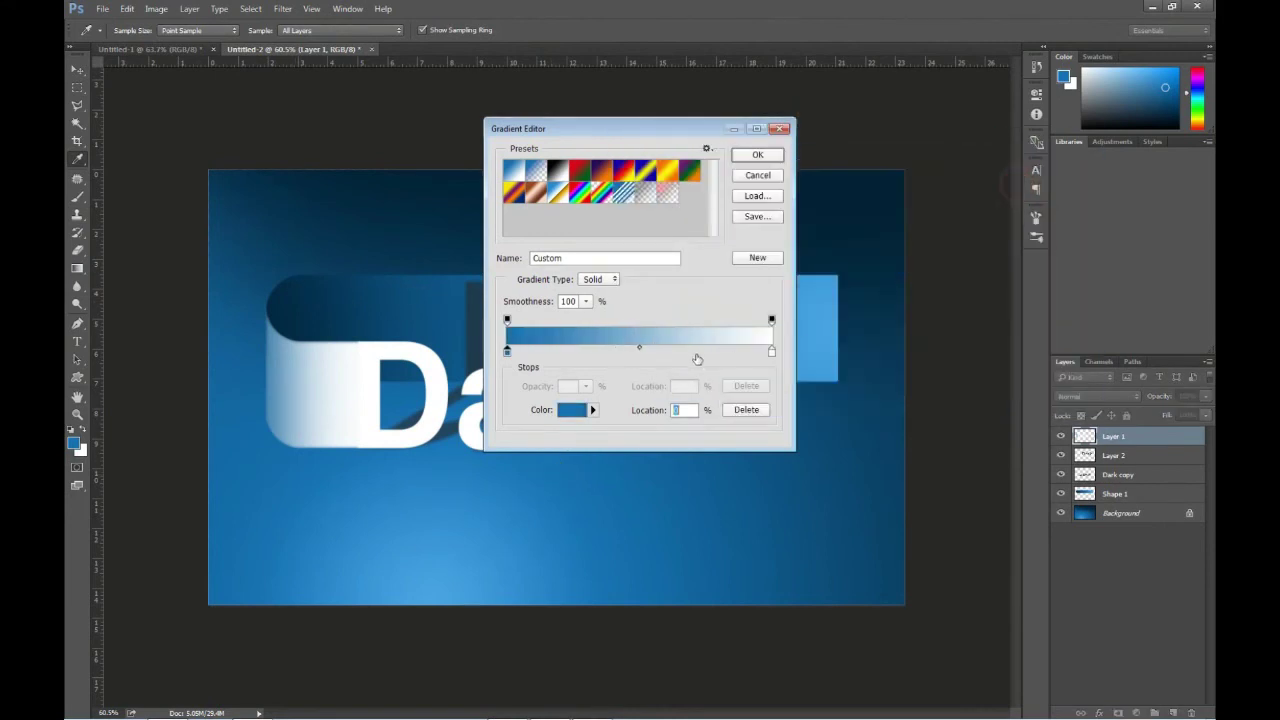
pyautogui.moveTo(640, 347); pyautogui.dragTo(548, 350)
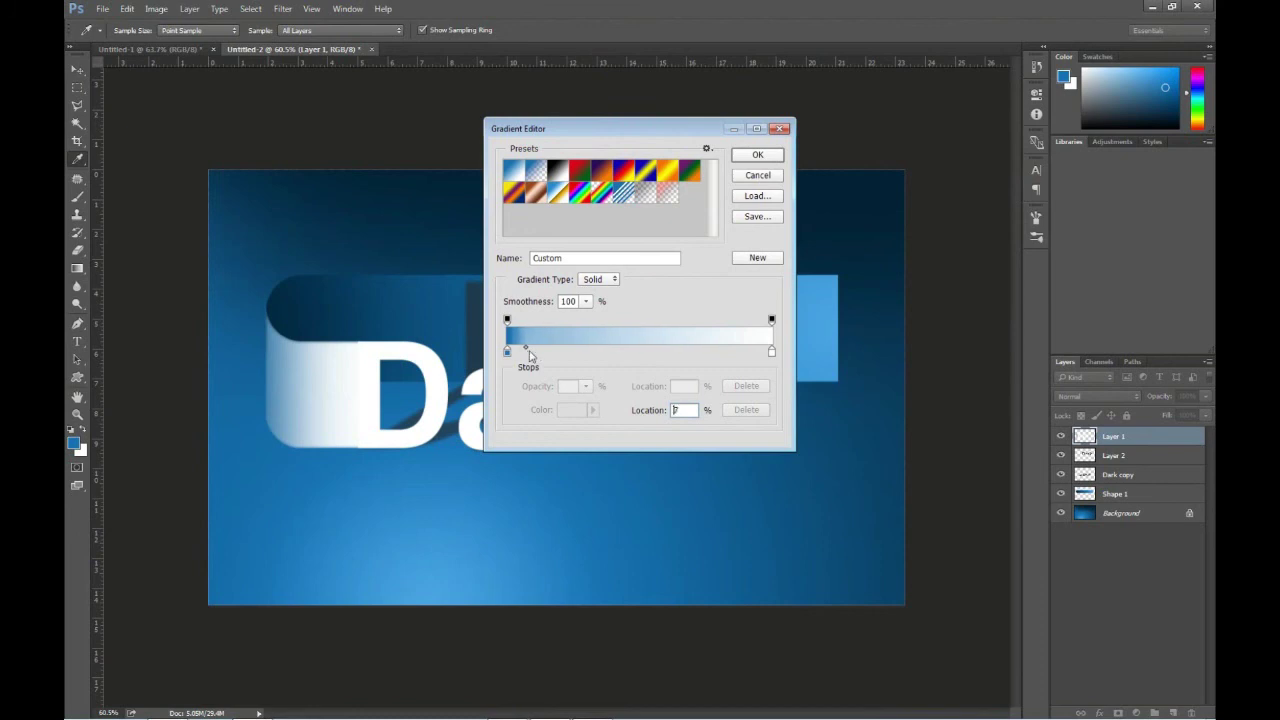
pyautogui.moveTo(507, 322); pyautogui.dragTo(531, 321)
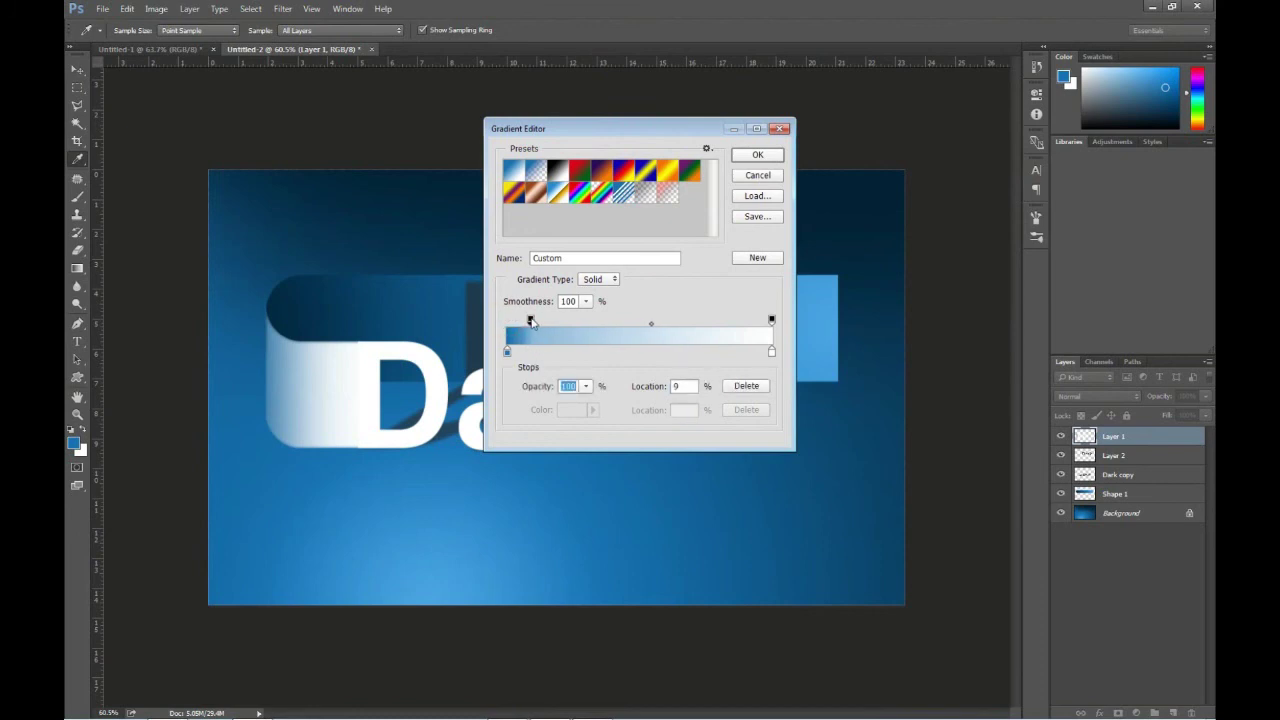
pyautogui.moveTo(641, 327)
pyautogui.mouseDown()
pyautogui.moveTo(547, 319)
pyautogui.moveTo(521, 363)
pyautogui.mouseUp()
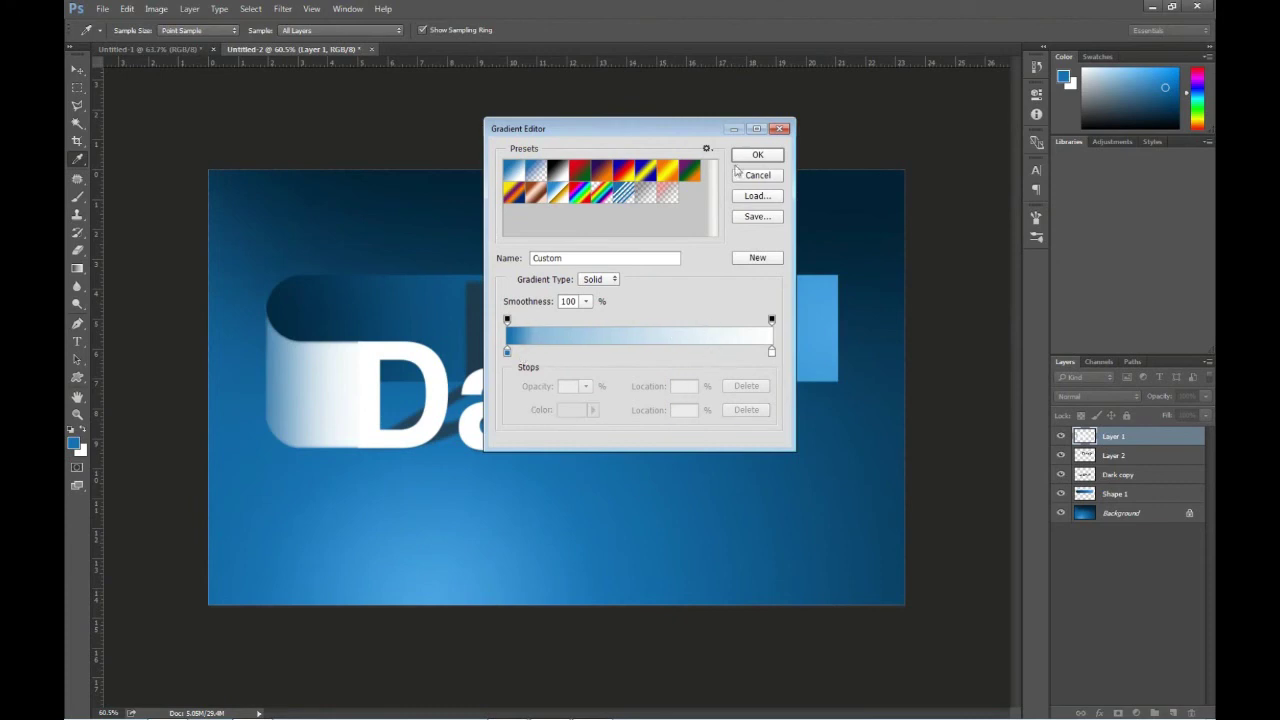
pyautogui.click(748, 156)
# Step: Load Layer 1's selection, apply the blue-to-white linear gradient from the ribbon's left edge, then deselect
pyautogui.keyDown('ctrl'); pyautogui.click(1084, 442); pyautogui.keyUp('ctrl')
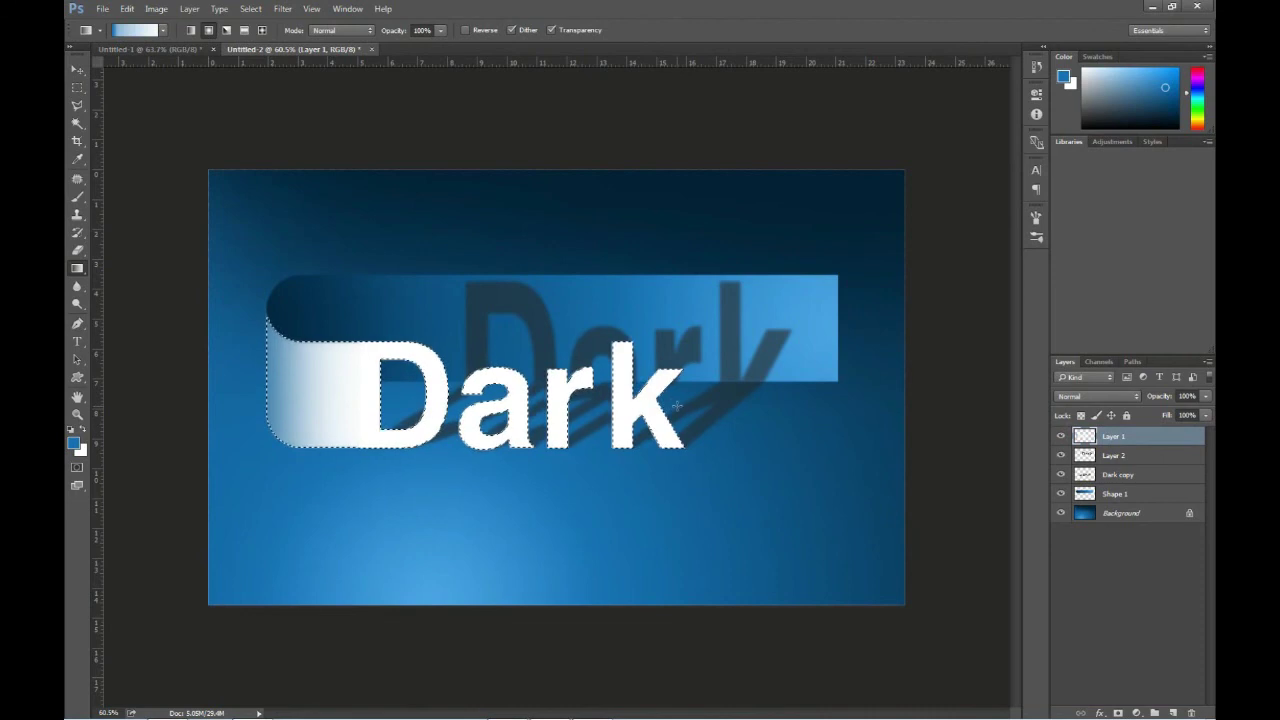
pyautogui.moveTo(276, 405); pyautogui.dragTo(680, 405)
pyautogui.moveTo(267, 385); pyautogui.dragTo(519, 385)
pyautogui.moveTo(673, 418); pyautogui.dragTo(676, 418)
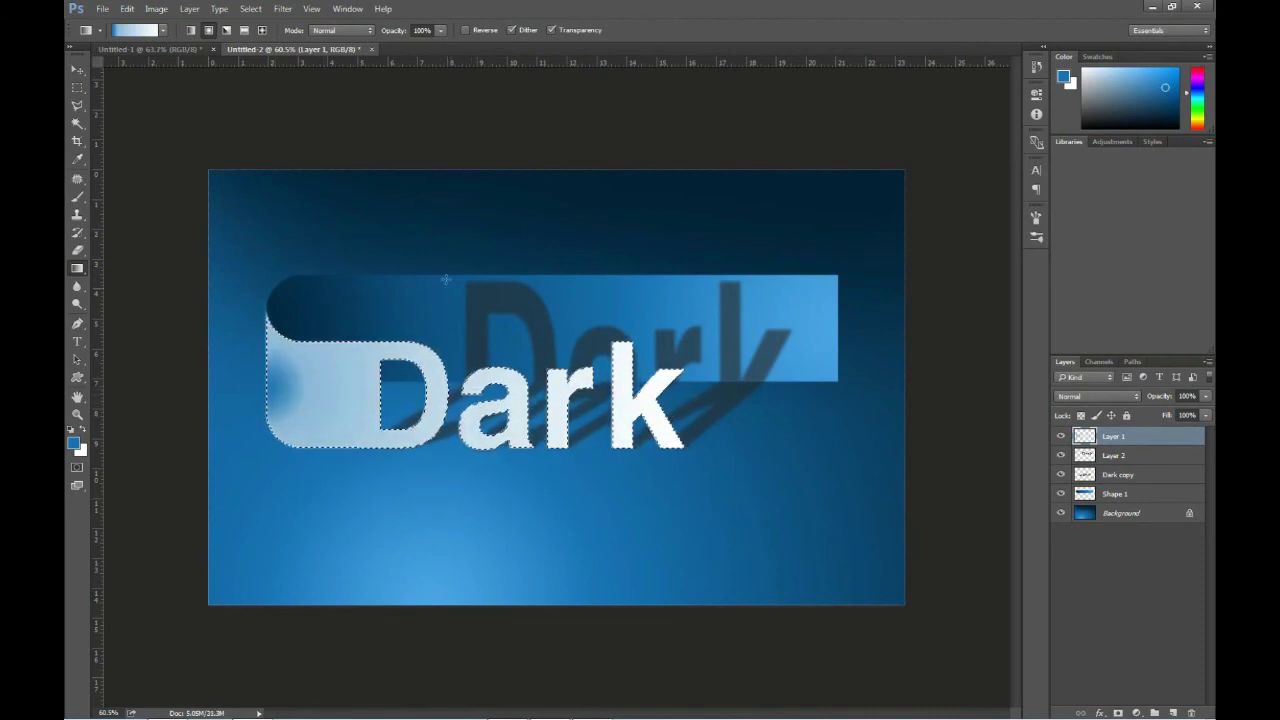
pyautogui.moveTo(266, 381); pyautogui.dragTo(680, 403)
pyautogui.moveTo(265, 393); pyautogui.dragTo(375, 393)
pyautogui.moveTo(475, 393); pyautogui.dragTo(475, 393)
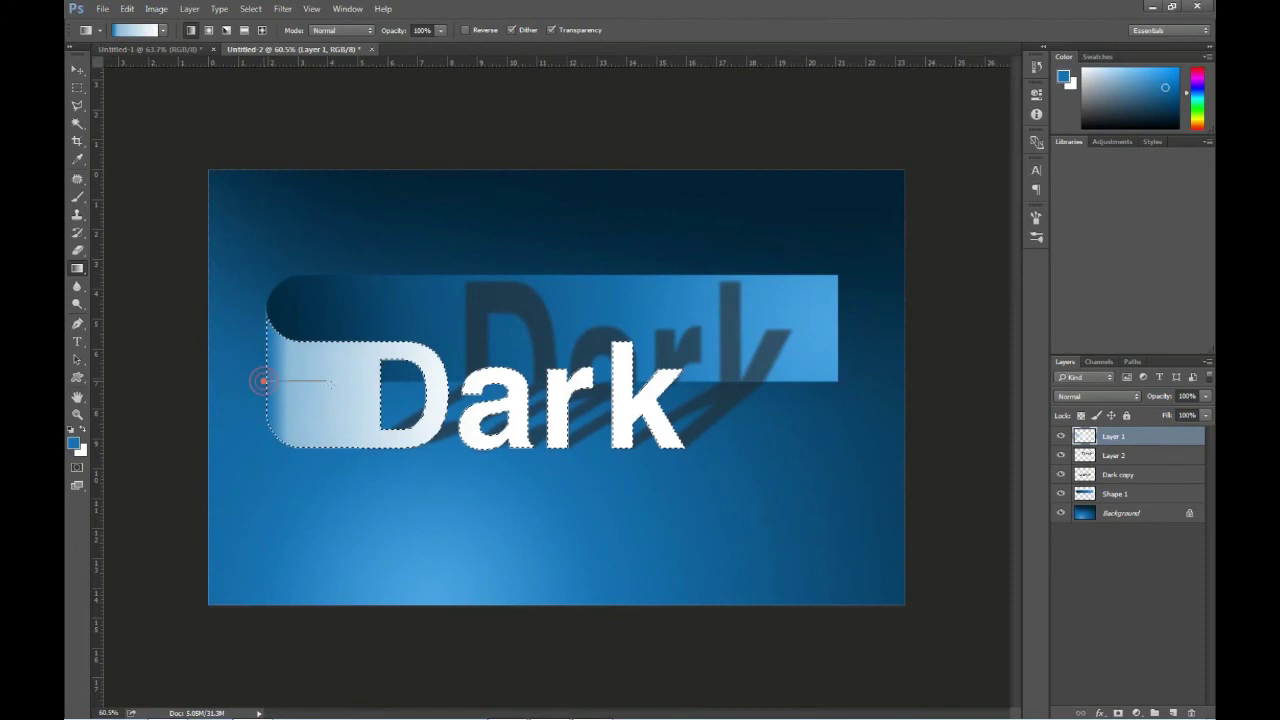
pyautogui.moveTo(264, 380); pyautogui.dragTo(335, 381)
pyautogui.click(77, 69)
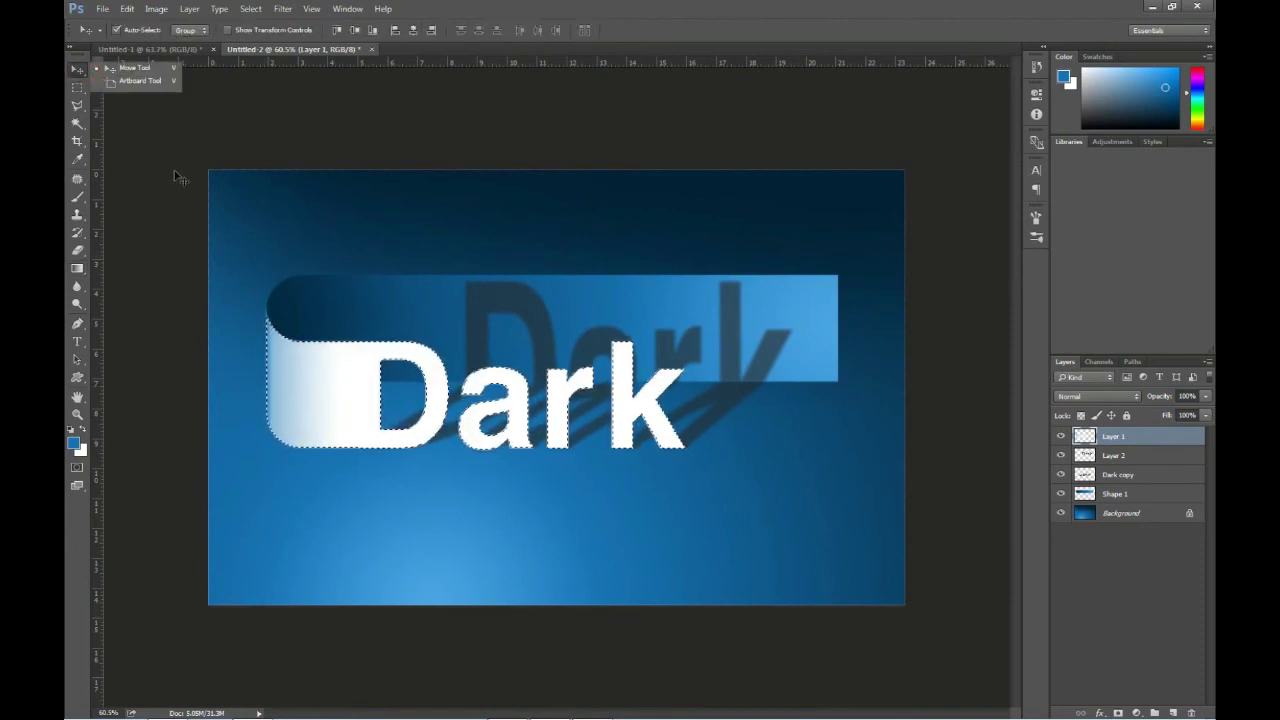
pyautogui.click(161, 180)
pyautogui.hotkey('ctrl', 'd')
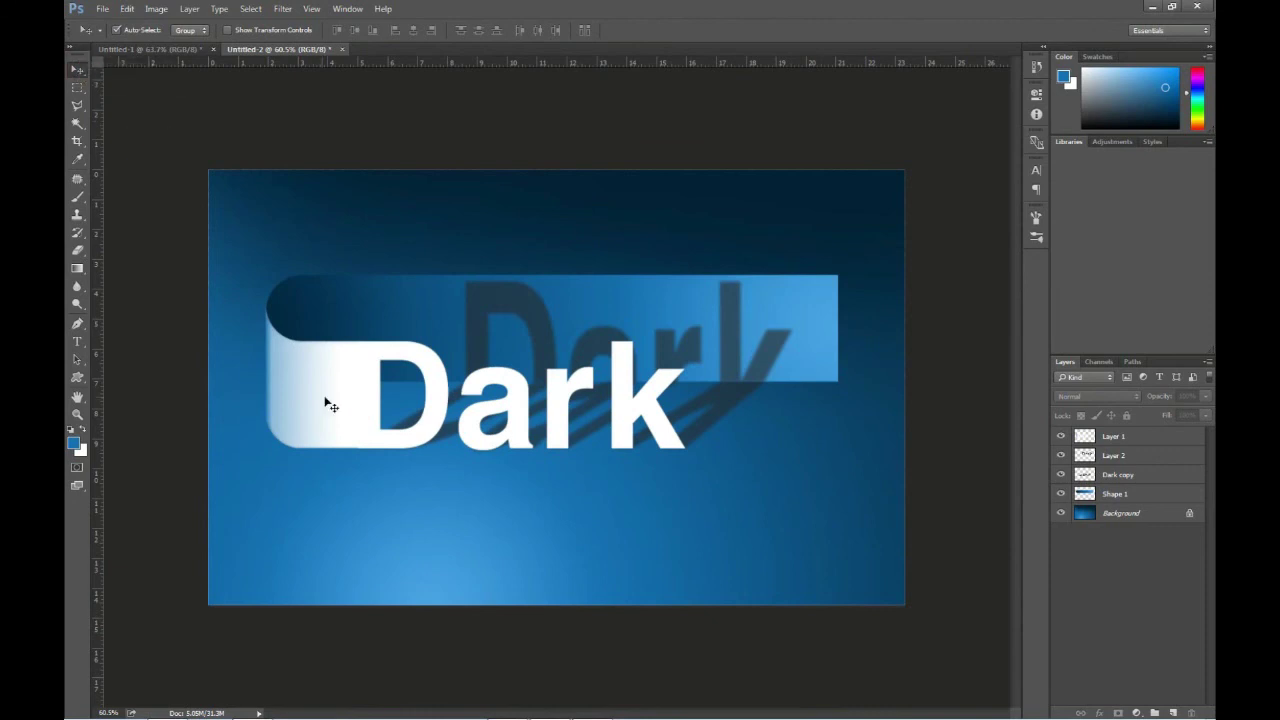
# Step: Duplicate Layer 1 below the original, flip the copy vertically and nudge it up beneath the banner
pyautogui.click(380, 439)
pyautogui.moveTo(365, 394)
pyautogui.mouseDown()
pyautogui.moveTo(363, 505)
pyautogui.moveTo(363, 494)
pyautogui.mouseUp()
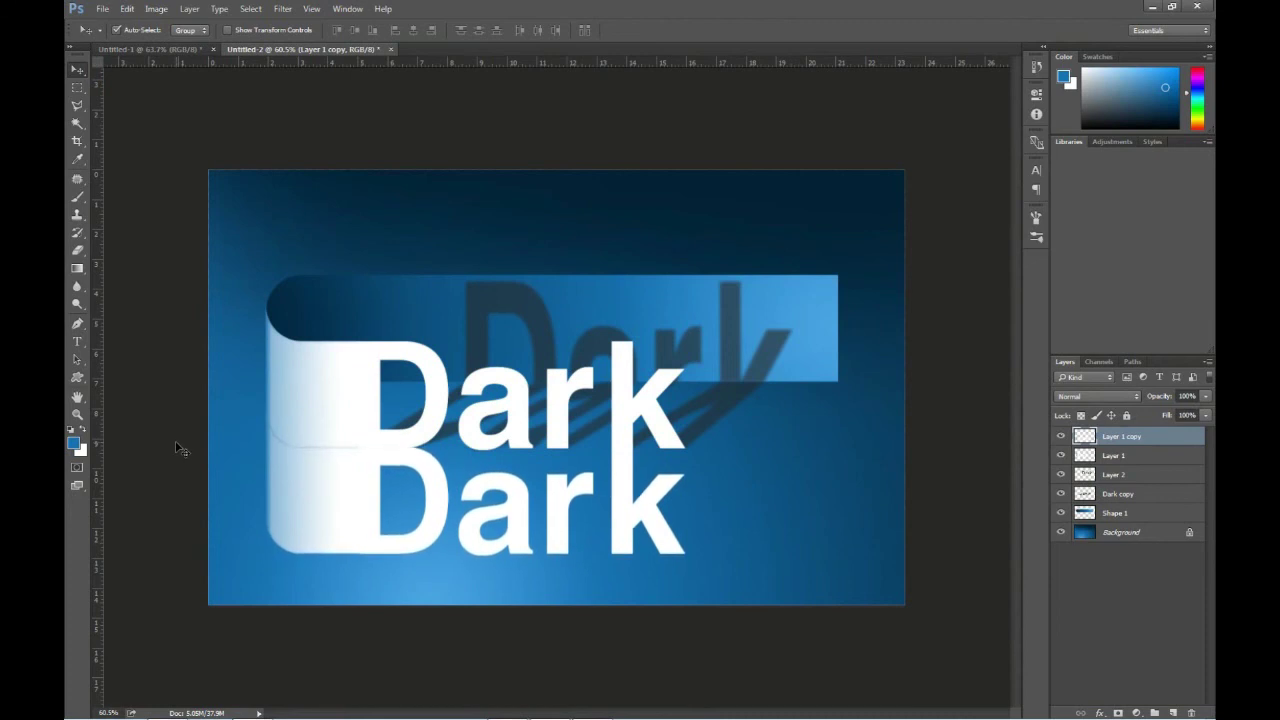
pyautogui.press('m')
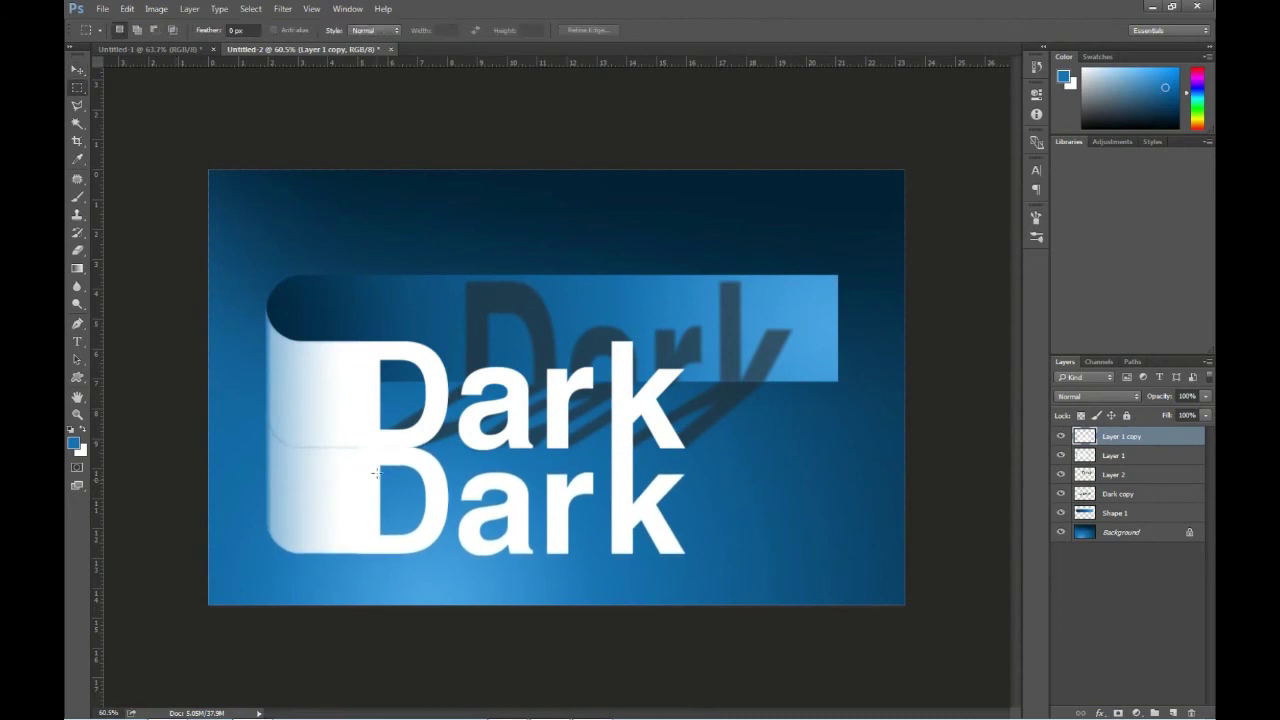
pyautogui.moveTo(706, 591); pyautogui.dragTo(703, 593)
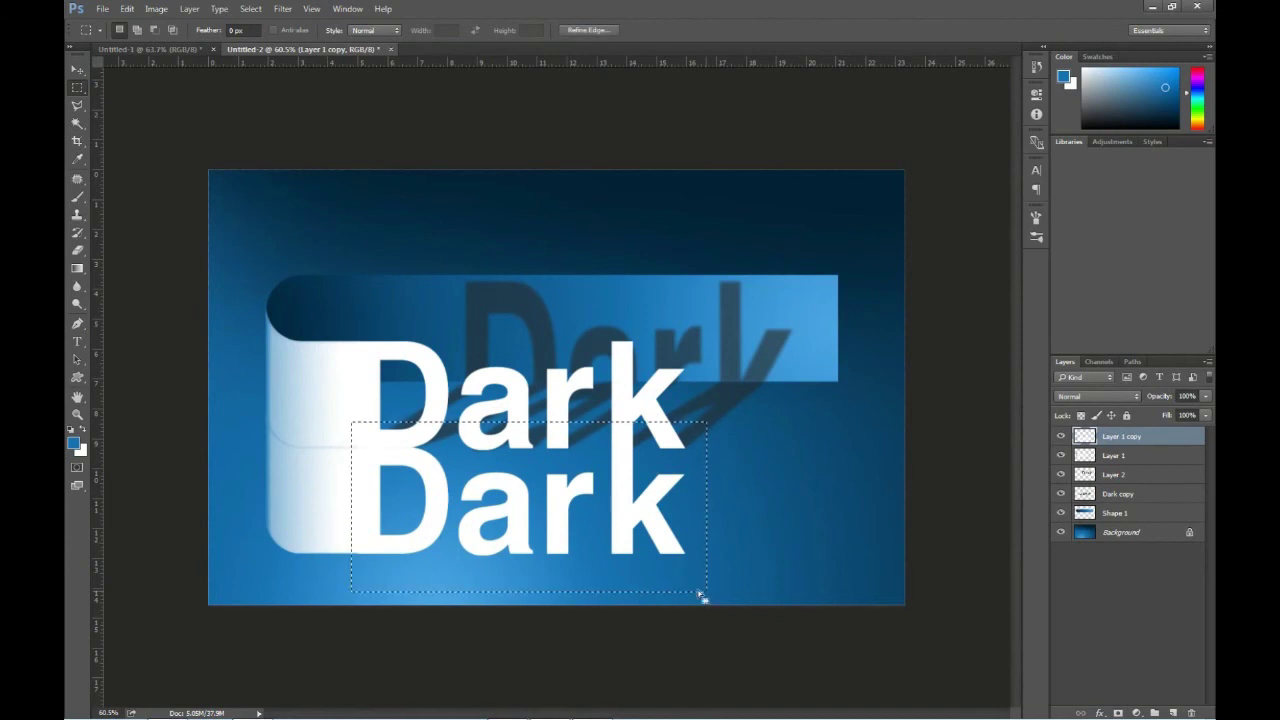
pyautogui.hotkey('ctrl', 't')
pyautogui.rightClick(474, 528)
pyautogui.click(520, 518)
pyautogui.hotkey('shift', 'Up')
pyautogui.hotkey('shift', 'Up')
pyautogui.press('Return')
pyautogui.hotkey('ctrl', 'Up')
pyautogui.hotkey('ctrl', 'Up')
pyautogui.hotkey('ctrl', 'Up')
pyautogui.hotkey('ctrl', 'Up')
pyautogui.hotkey('ctrl', 'Up')
pyautogui.hotkey('ctrl', 'Up')
pyautogui.hotkey('ctrl', 'd')
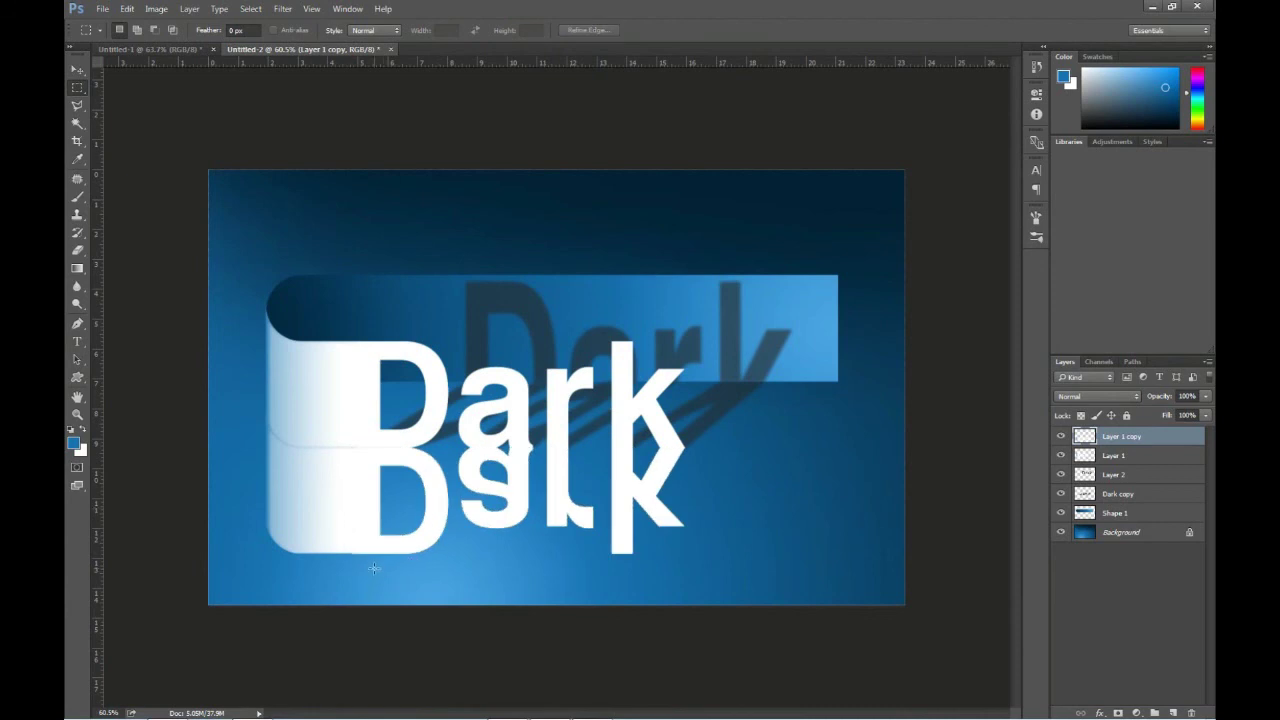
# Step: Fade the reflection's lower part with a soft eraser and set Layer 1 copy opacity to 30%
pyautogui.press('e')
pyautogui.moveTo(214, 586); pyautogui.dragTo(814, 571)
pyautogui.moveTo(806, 491); pyautogui.dragTo(162, 514)
pyautogui.moveTo(163, 583)
pyautogui.mouseDown()
pyautogui.moveTo(586, 594)
pyautogui.moveTo(177, 614)
pyautogui.mouseUp()
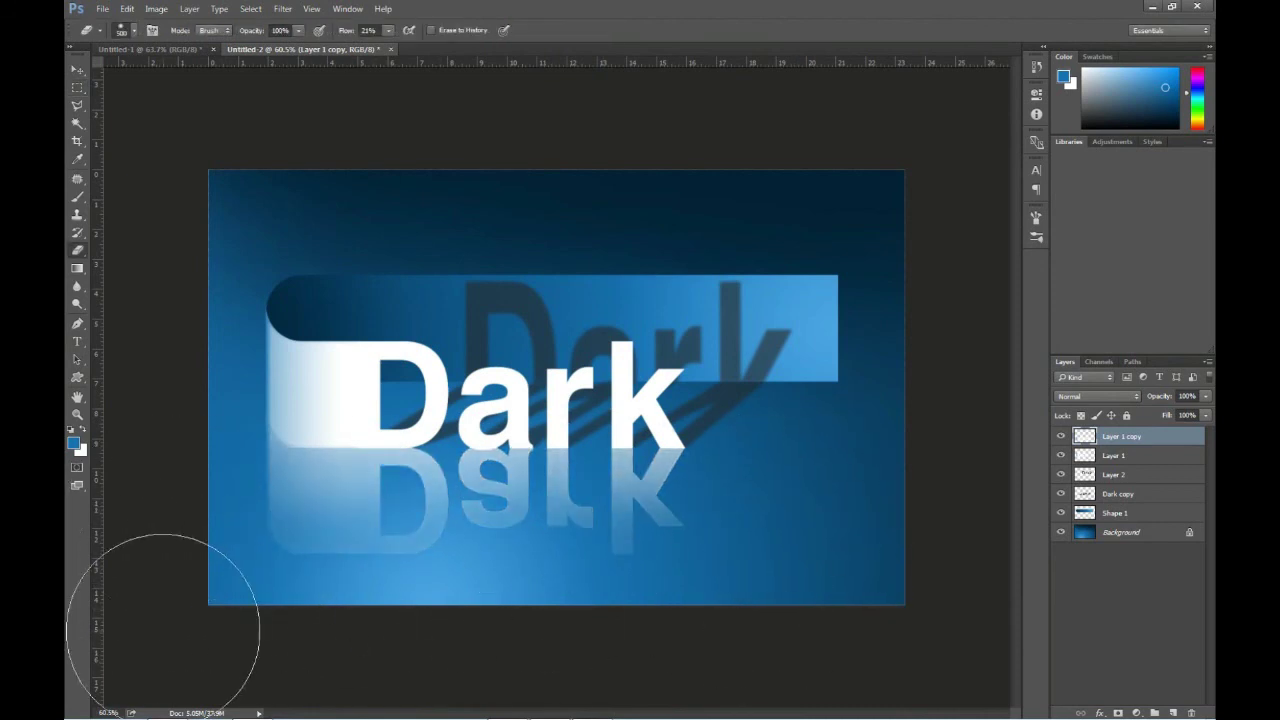
pyautogui.click(77, 72)
pyautogui.press('5')
pyautogui.press('3')
pyautogui.press('3')
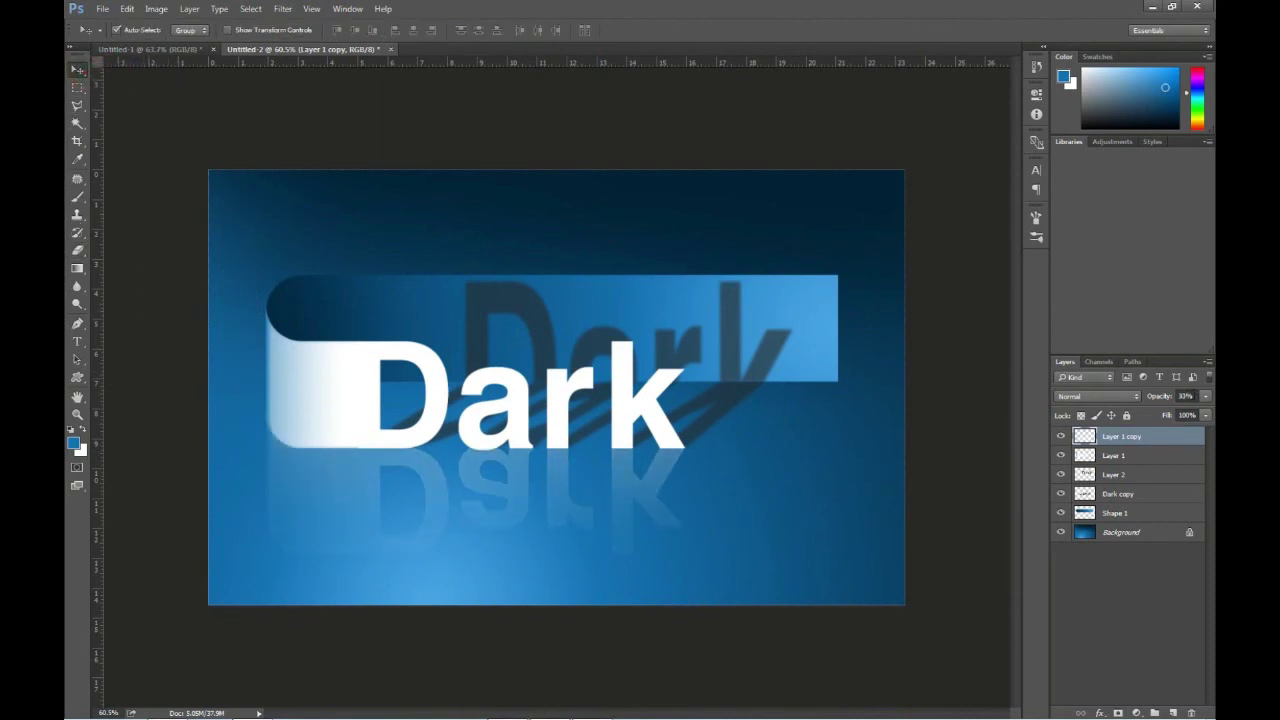
pyautogui.press('3')
pyautogui.click(78, 251)
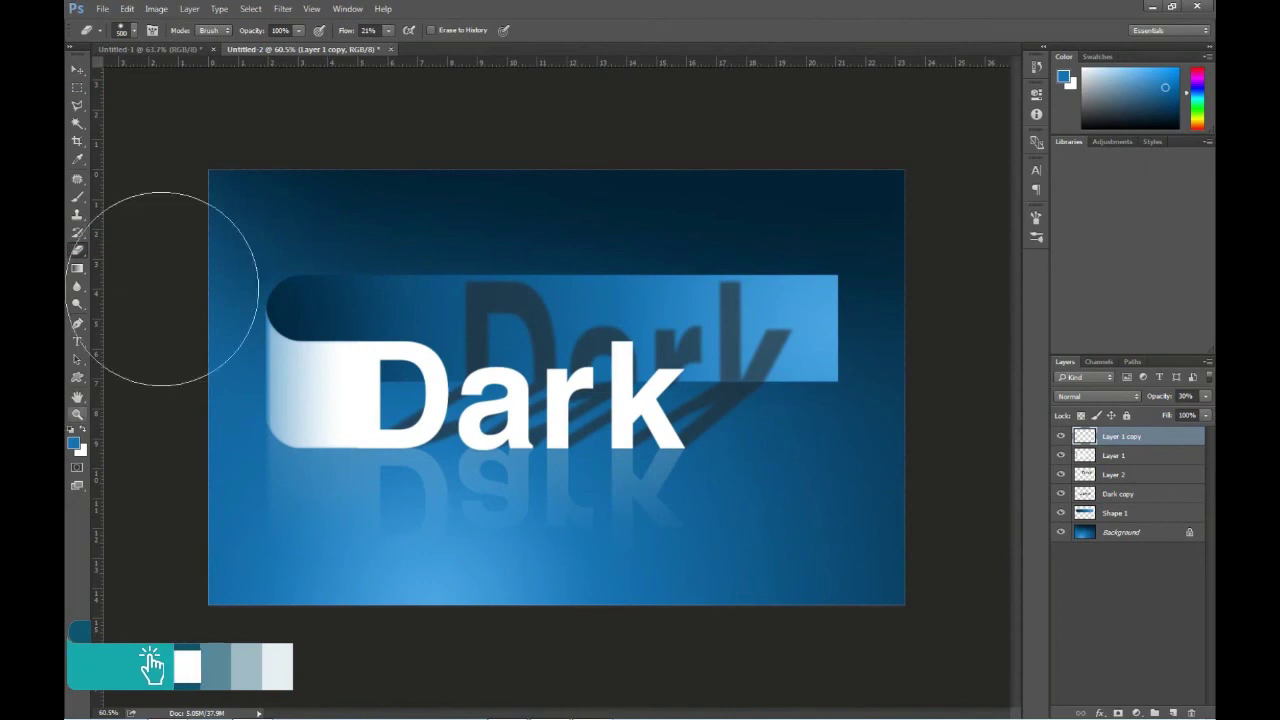
pyautogui.press('v')
pyautogui.click(800, 367)
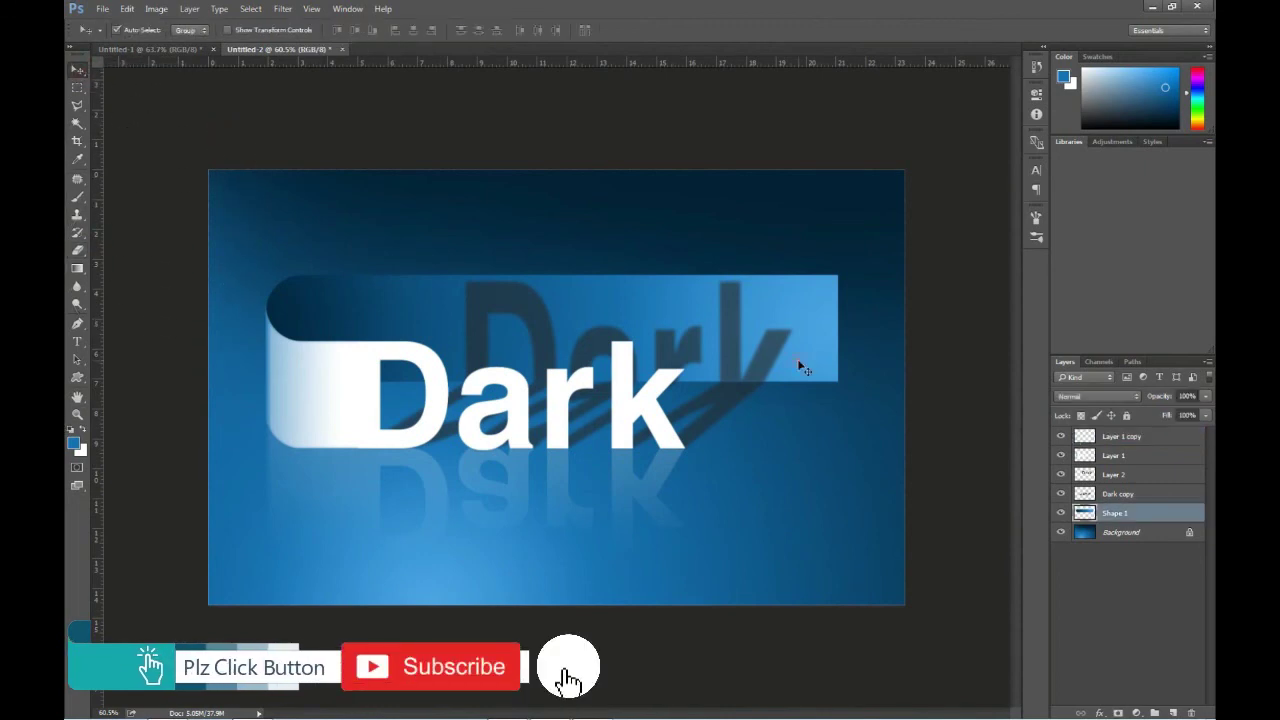
pyautogui.press('m')
pyautogui.moveTo(852, 260)
pyautogui.mouseDown()
pyautogui.moveTo(568, 398)
pyautogui.moveTo(805, 397)
pyautogui.mouseUp()
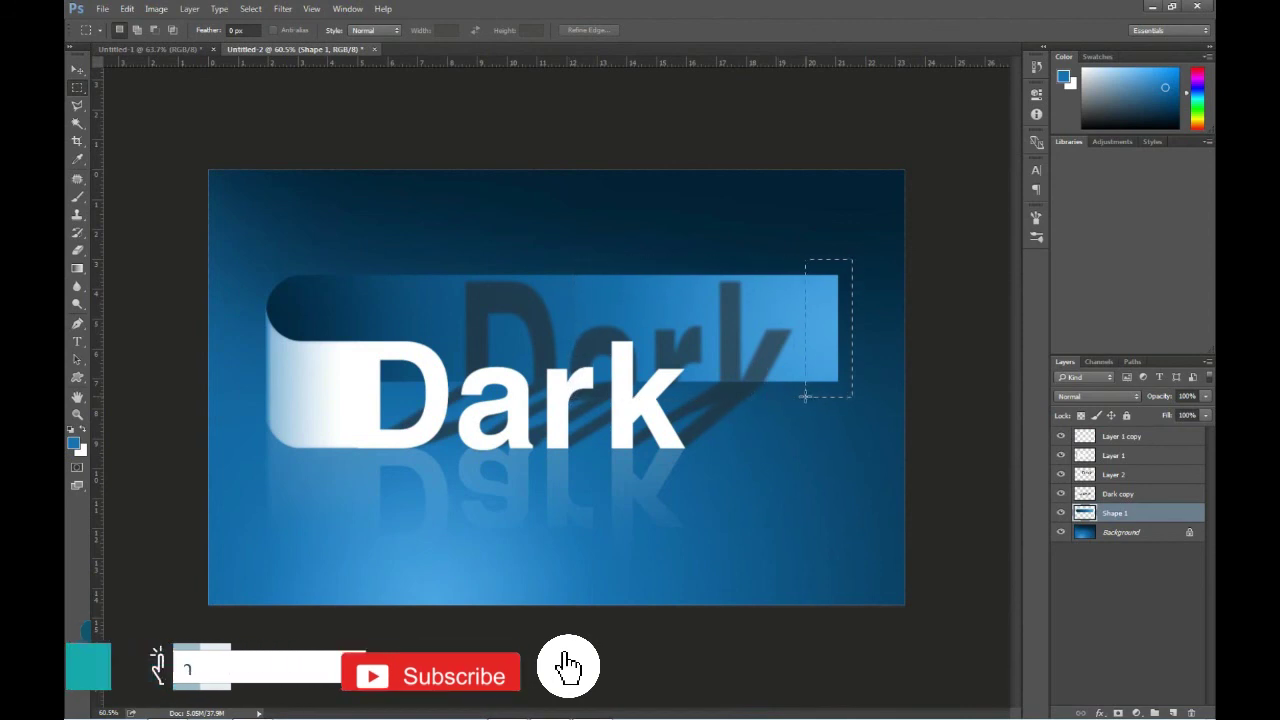
pyautogui.hotkey('ctrl', 't')
pyautogui.moveTo(852, 328); pyautogui.dragTo(950, 330)
pyautogui.press('Return')
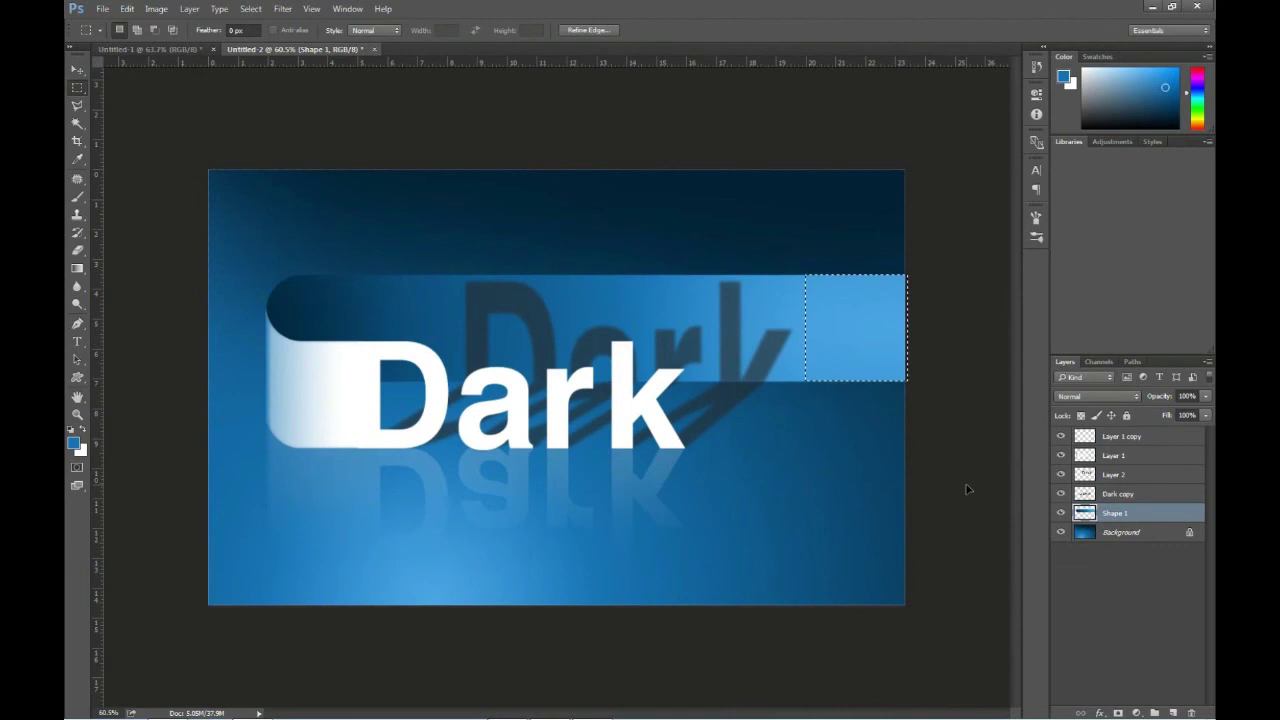
pyautogui.hotkey('ctrl', 'z')
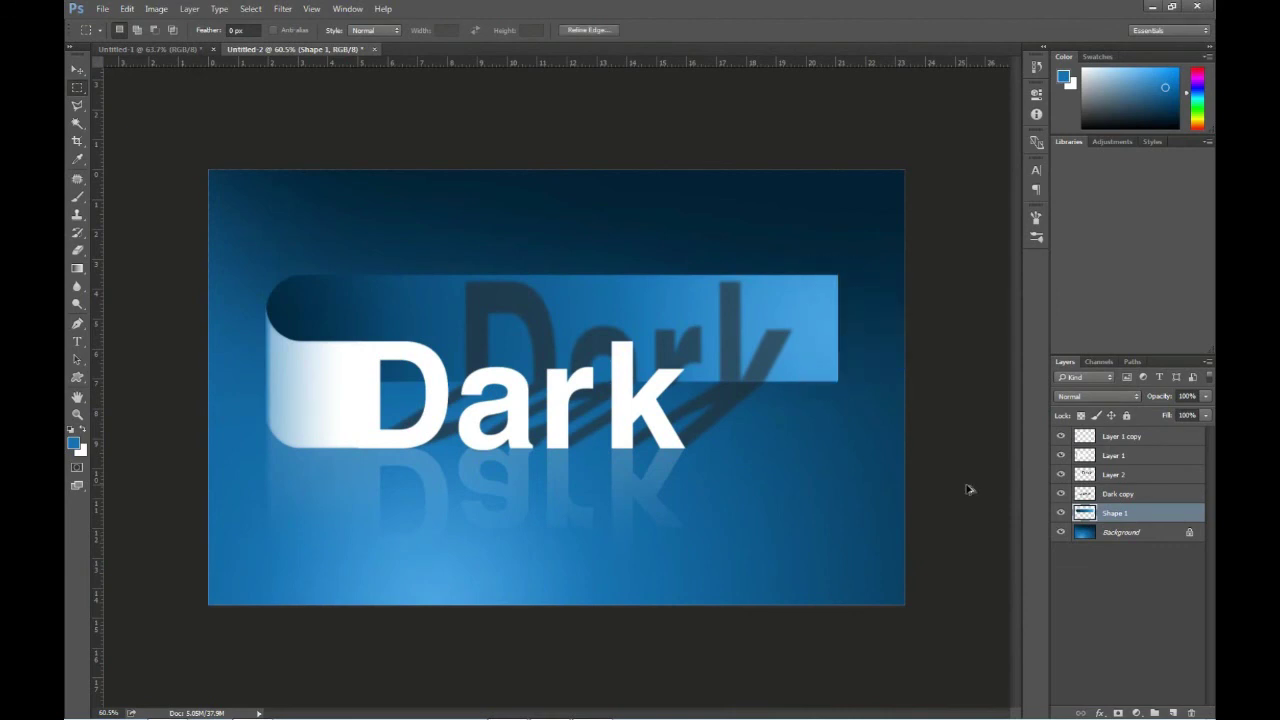